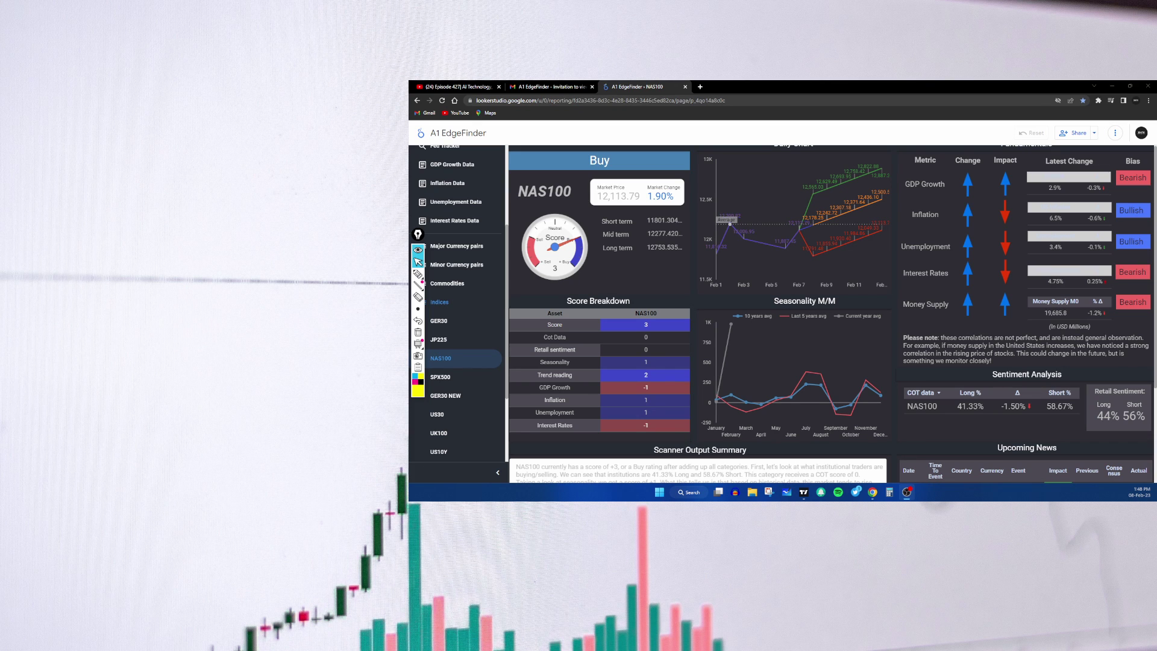
Step: Switch to TradingView and show the EURUSD 4h chart in full screen
{"action": "left_click", "coordinate": [805, 494]}
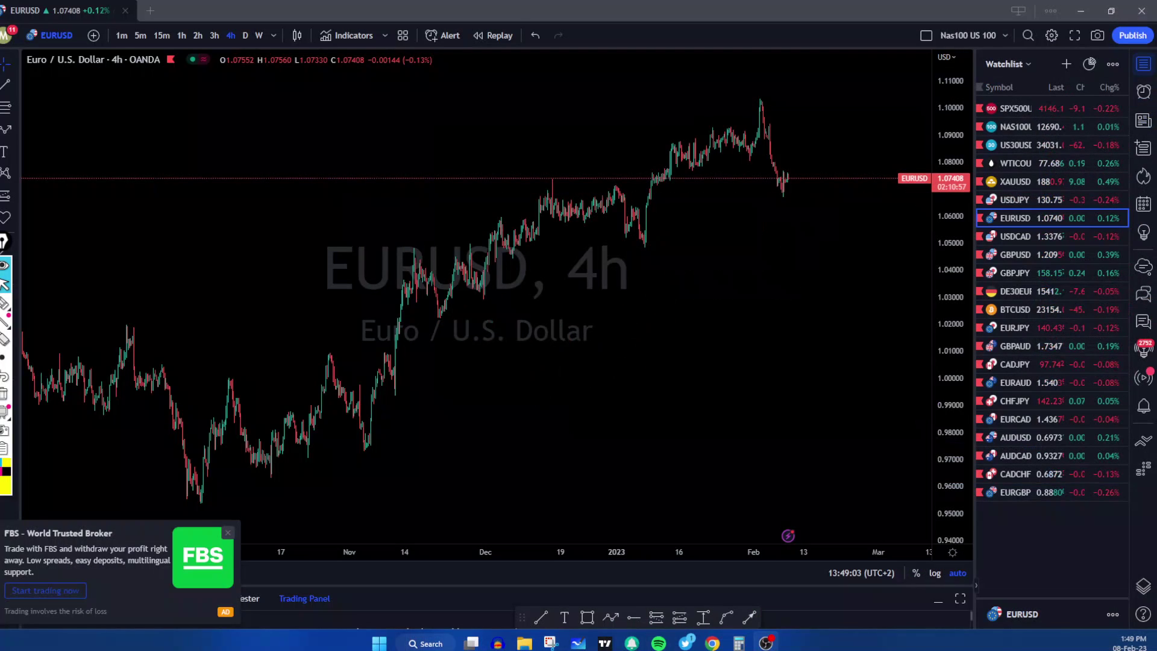
{"action": "left_click", "coordinate": [1073, 36]}
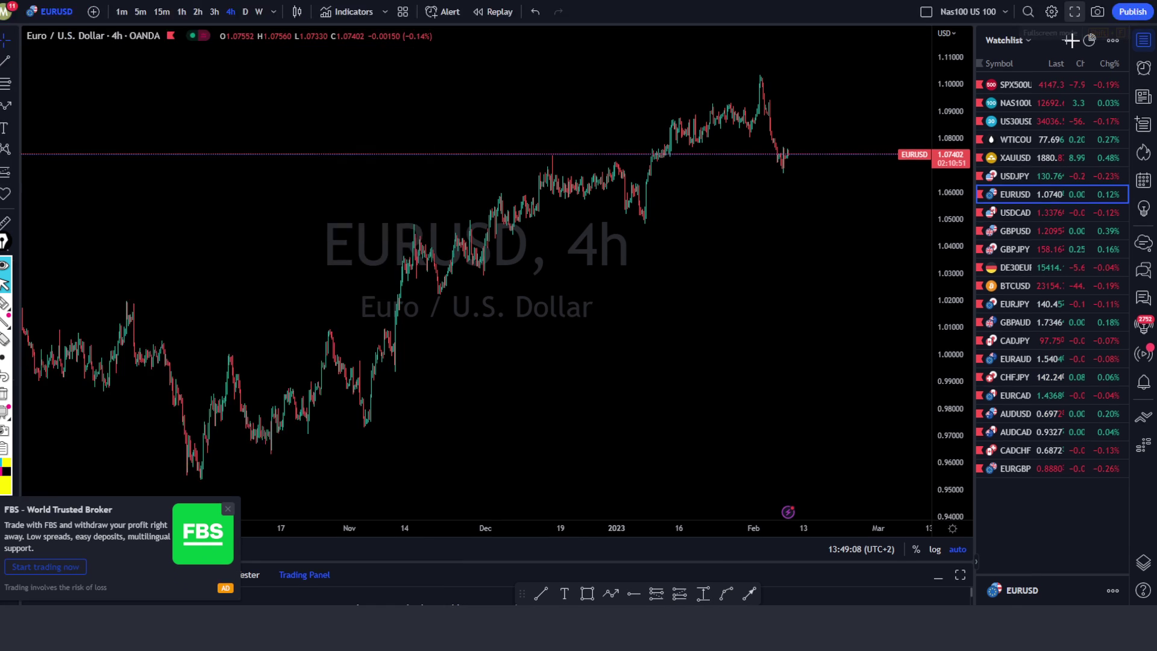
{"action": "scroll", "coordinate": [912, 343], "scroll_direction": "up", "scroll_amount": 3}
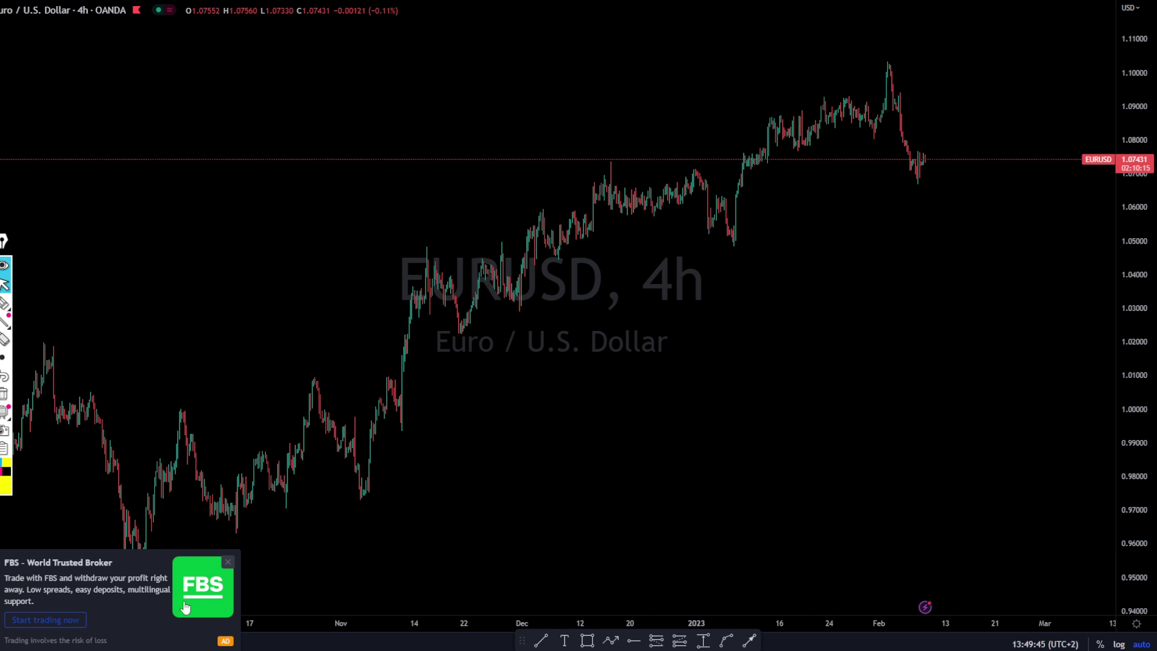
Step: Dismiss the FBS advertisement and the ad-free upgrade offer covering the chart
{"action": "left_click", "coordinate": [226, 562]}
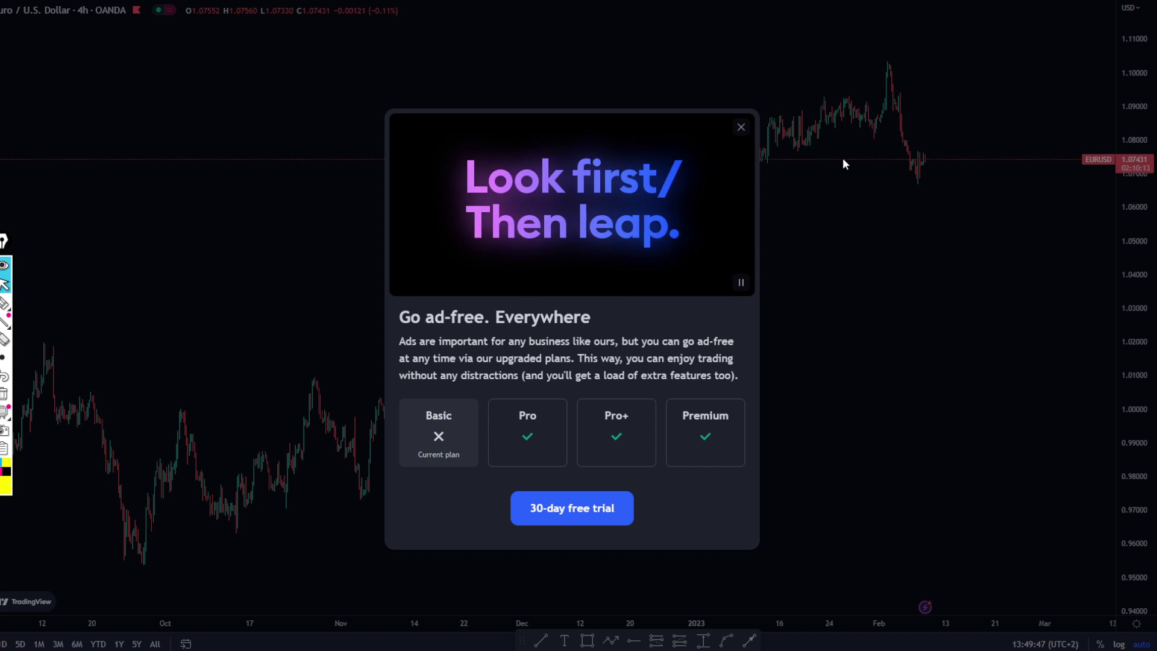
{"action": "left_click", "coordinate": [740, 123]}
Step: Draw a trend line under the lows from about 0.9526 on 26 Sep '22 to about 1.0393 on 21 Feb '23
{"action": "scroll", "coordinate": [765, 460], "scroll_direction": "down", "scroll_amount": 7}
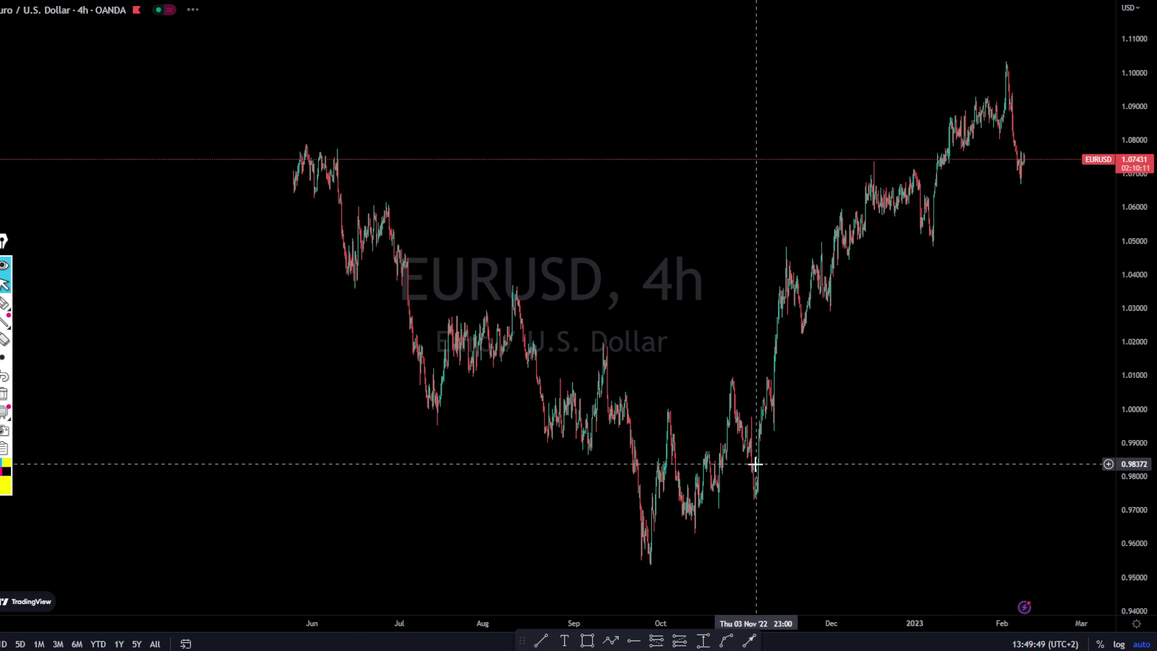
{"action": "scroll", "coordinate": [754, 464], "scroll_direction": "up", "scroll_amount": 7}
{"action": "left_click_drag", "start_coordinate": [751, 479], "coordinate": [892, 419]}
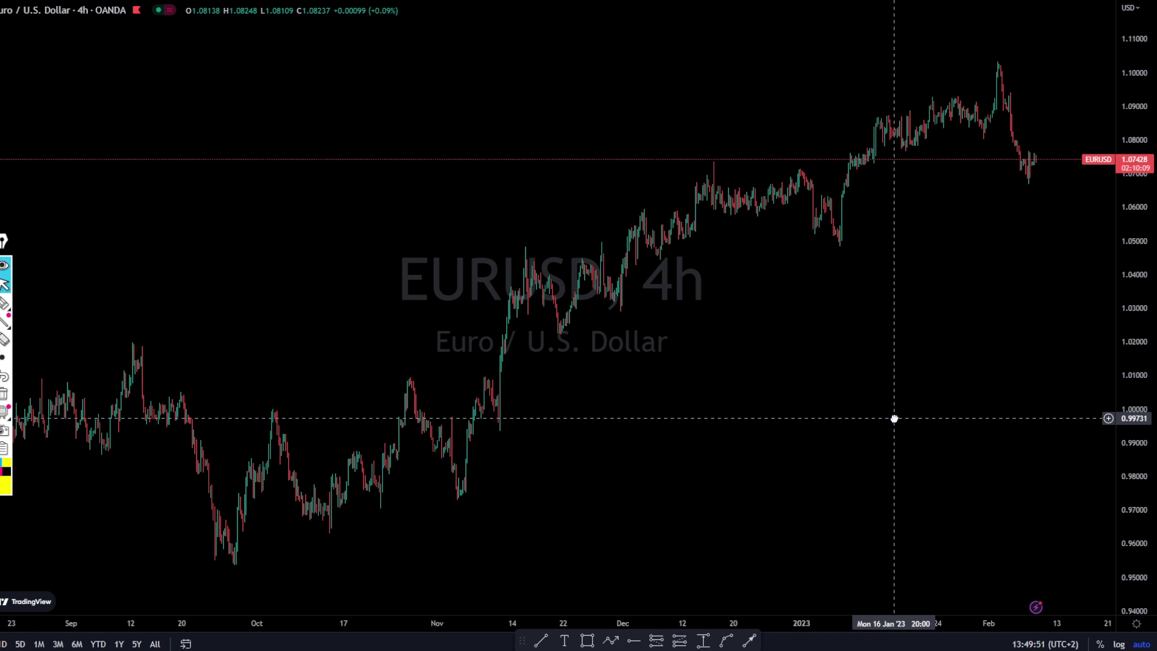
{"action": "left_click_drag", "start_coordinate": [601, 445], "coordinate": [537, 445]}
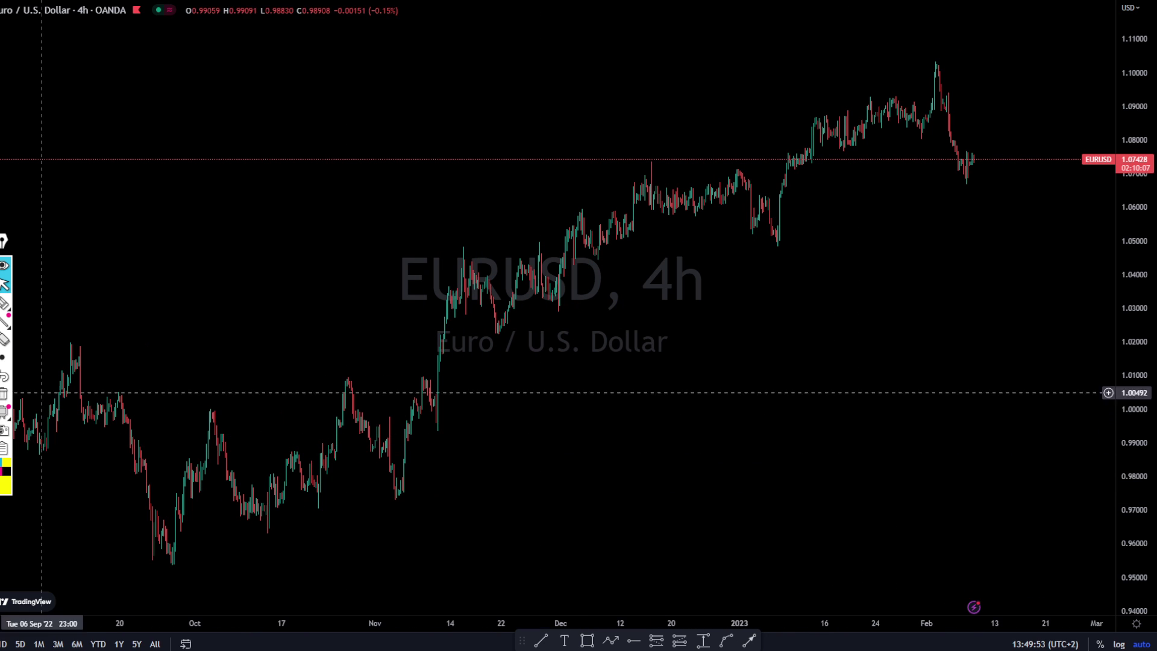
{"action": "mouse_move", "coordinate": [3, 305]}
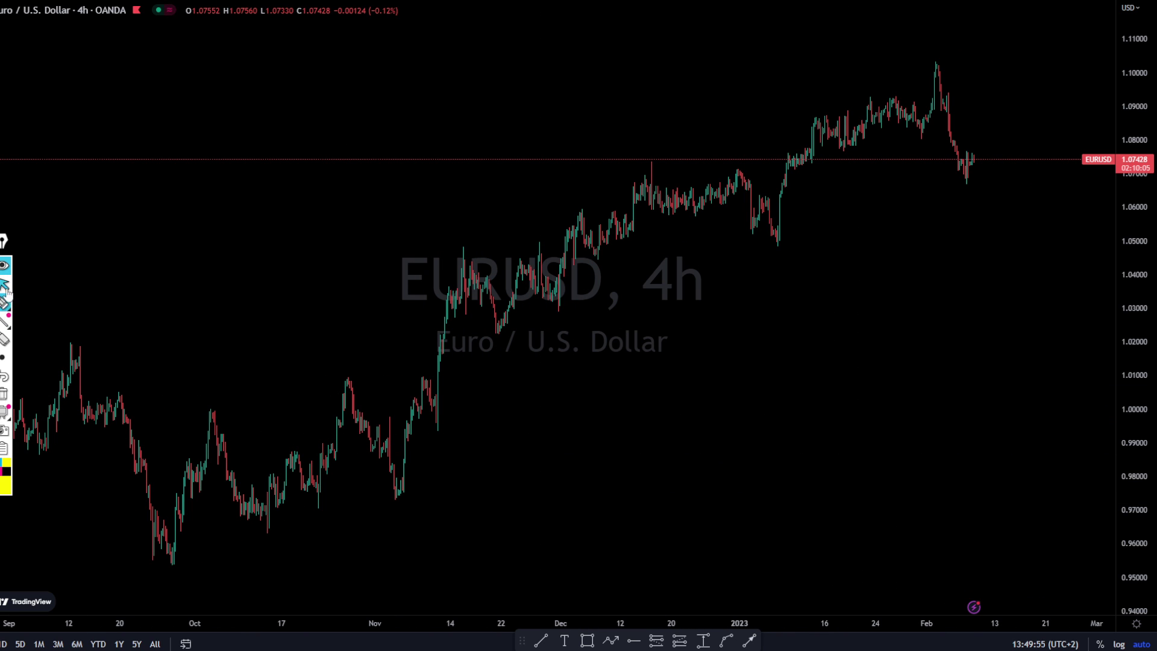
{"action": "left_click", "coordinate": [541, 640]}
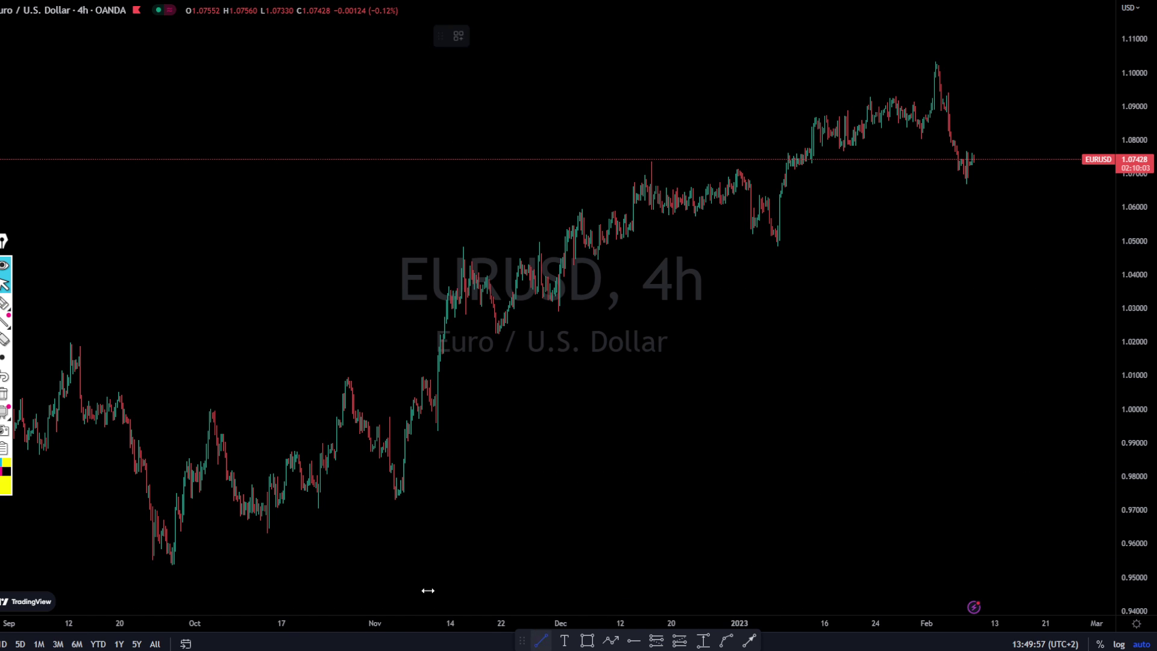
{"action": "left_click", "coordinate": [153, 569]}
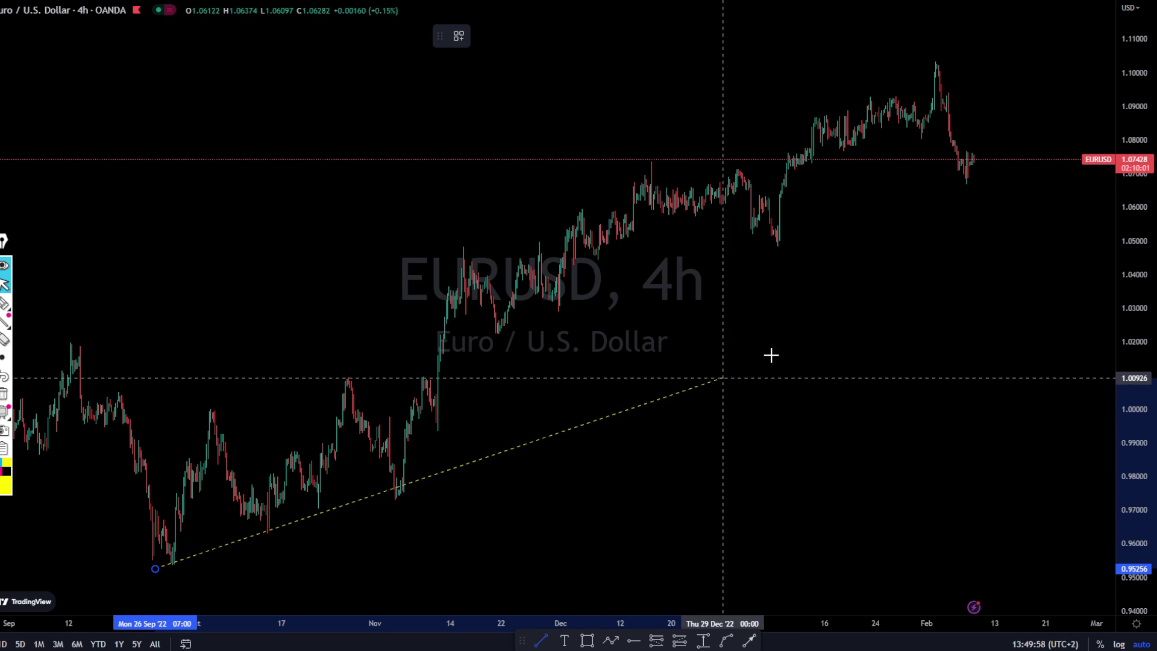
{"action": "left_click", "coordinate": [1051, 278]}
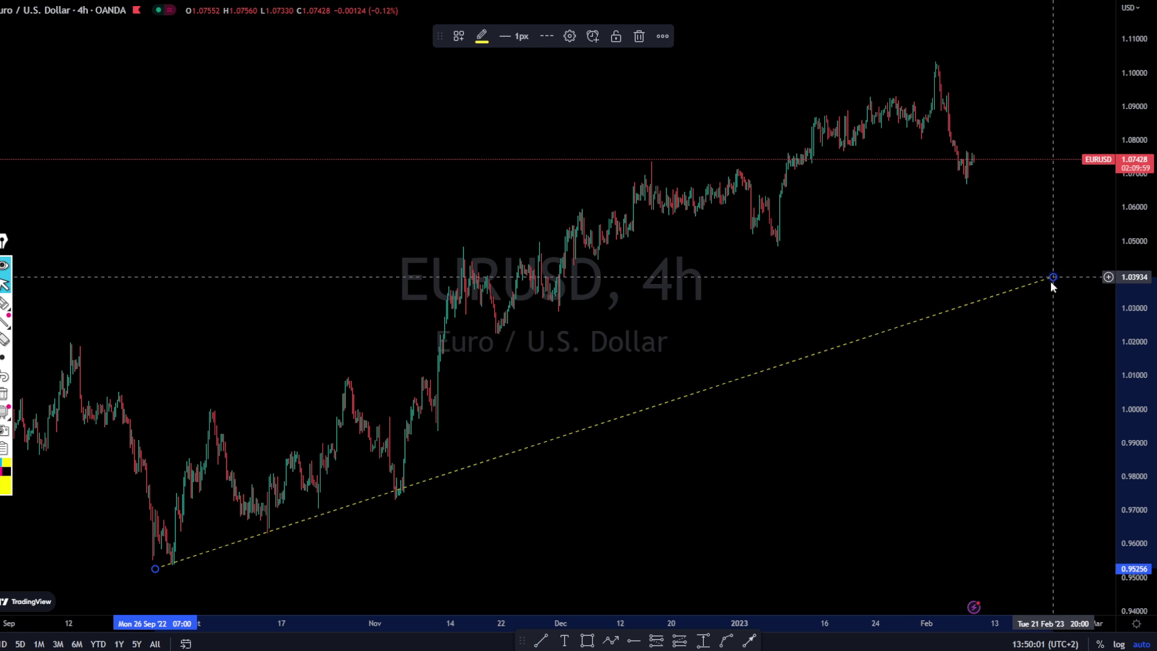
Step: Draw a second trend line just below the first, from about 0.9485 on 25 Sep '22 to about 1.0411 on 6 Mar '23
{"action": "left_click_drag", "start_coordinate": [808, 486], "coordinate": [750, 446]}
{"action": "scroll", "coordinate": [988, 374], "scroll_direction": "down", "scroll_amount": 3}
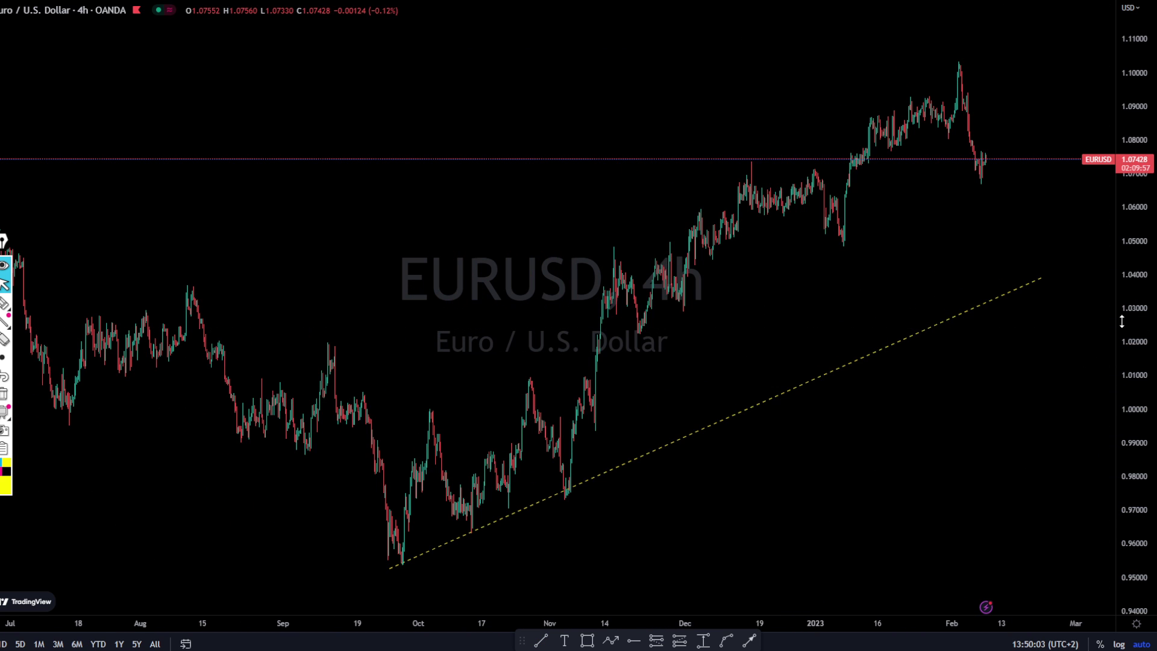
{"action": "left_click_drag", "start_coordinate": [1122, 338], "coordinate": [1124, 468]}
{"action": "mouse_move", "coordinate": [683, 496]}
{"action": "left_mouse_down"}
{"action": "mouse_move", "coordinate": [635, 509]}
{"action": "mouse_move", "coordinate": [671, 512]}
{"action": "left_mouse_up"}
{"action": "scroll", "coordinate": [682, 490], "scroll_direction": "up", "scroll_amount": 2}
{"action": "left_click", "coordinate": [541, 641]}
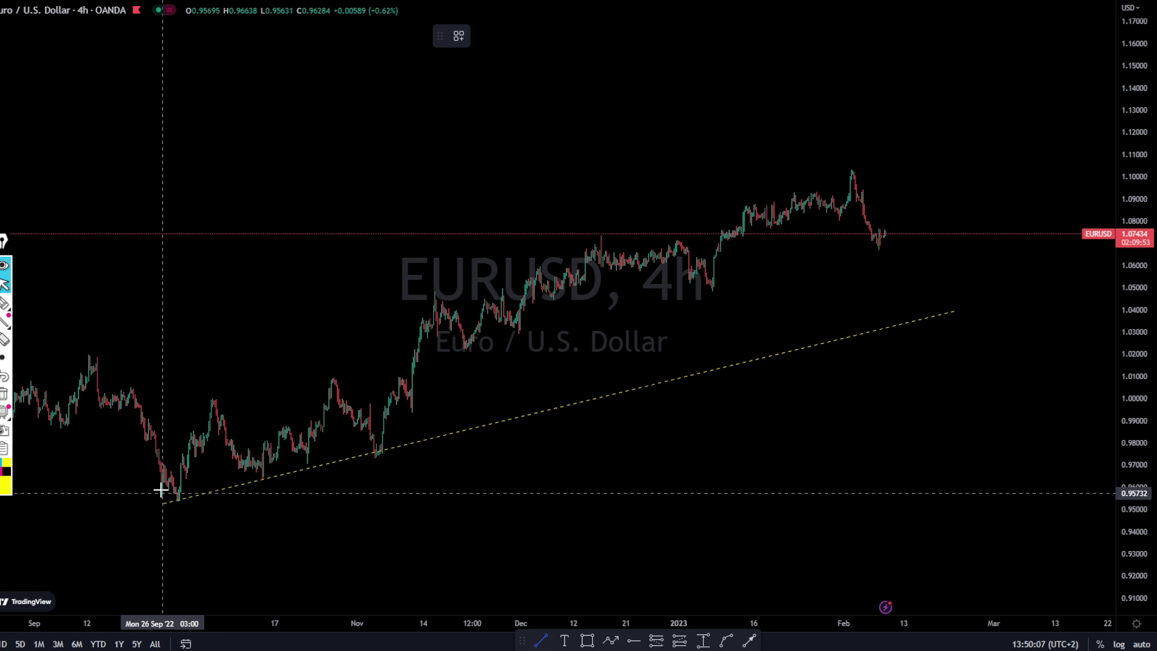
{"action": "left_click", "coordinate": [161, 513]}
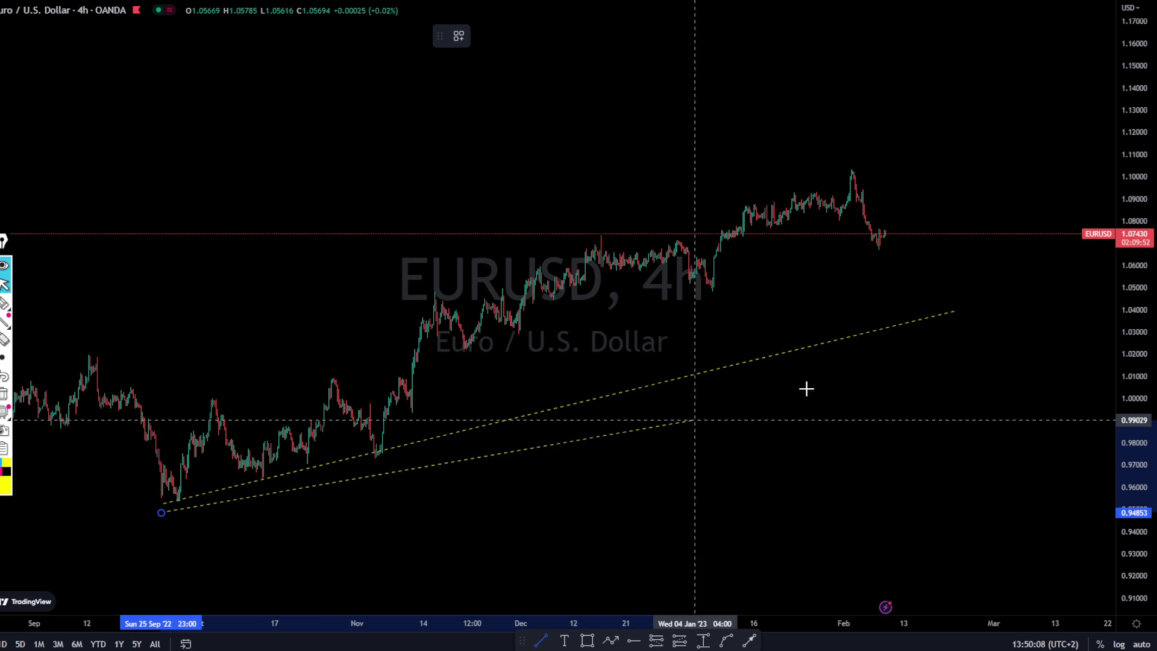
{"action": "left_click", "coordinate": [1017, 308]}
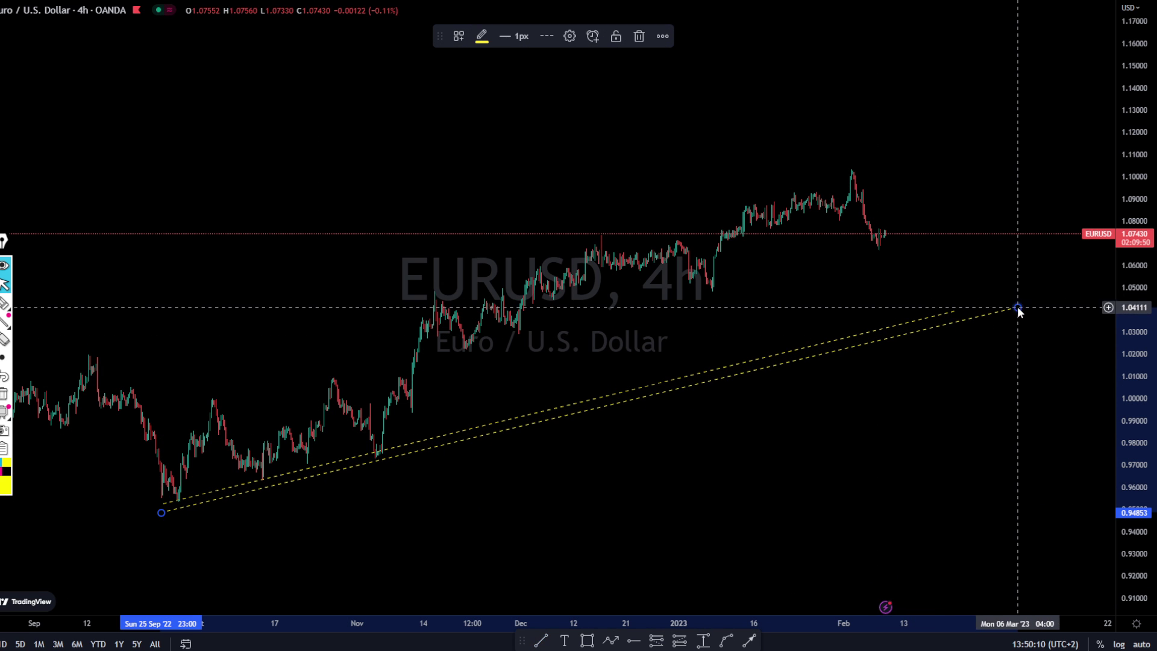
Step: Change the lower trend line's style to a solid line and deselect it
{"action": "left_click", "coordinate": [547, 36]}
{"action": "left_click", "coordinate": [559, 60]}
{"action": "left_click", "coordinate": [653, 323]}
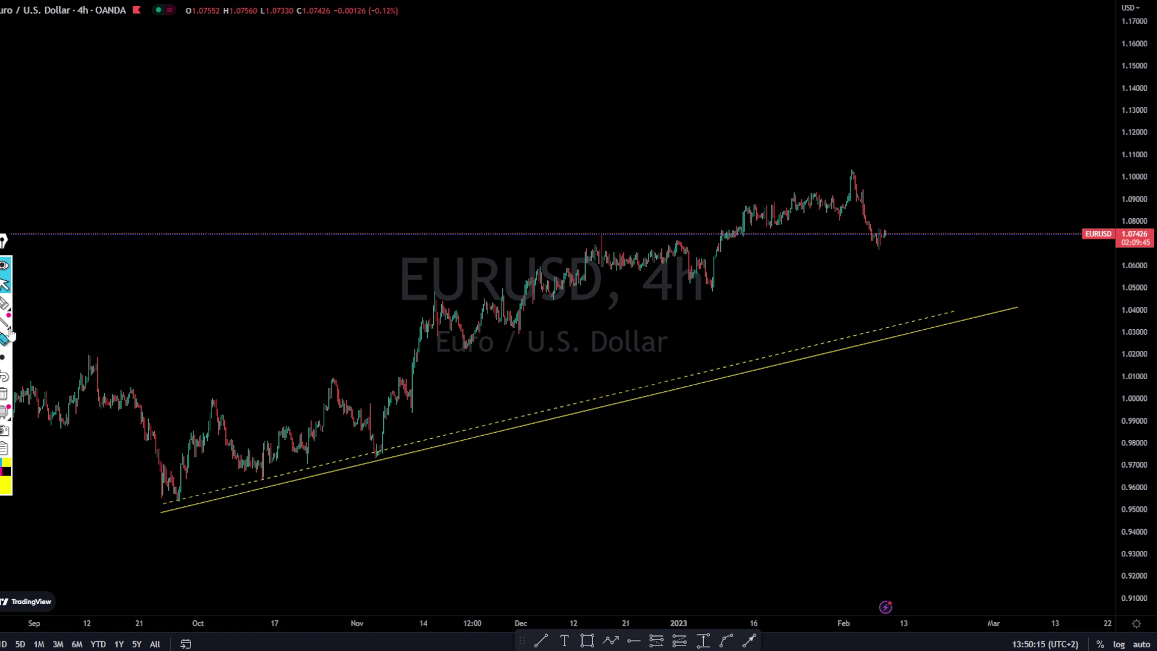
Step: Sketch the September to November price bounces freehand in yellow above the lower trend lines, and erase the sketch
{"action": "left_click", "coordinate": [5, 304]}
{"action": "mouse_move", "coordinate": [172, 504]}
{"action": "left_mouse_down"}
{"action": "mouse_move", "coordinate": [164, 491]}
{"action": "mouse_move", "coordinate": [350, 379]}
{"action": "mouse_move", "coordinate": [401, 467]}
{"action": "left_mouse_up"}
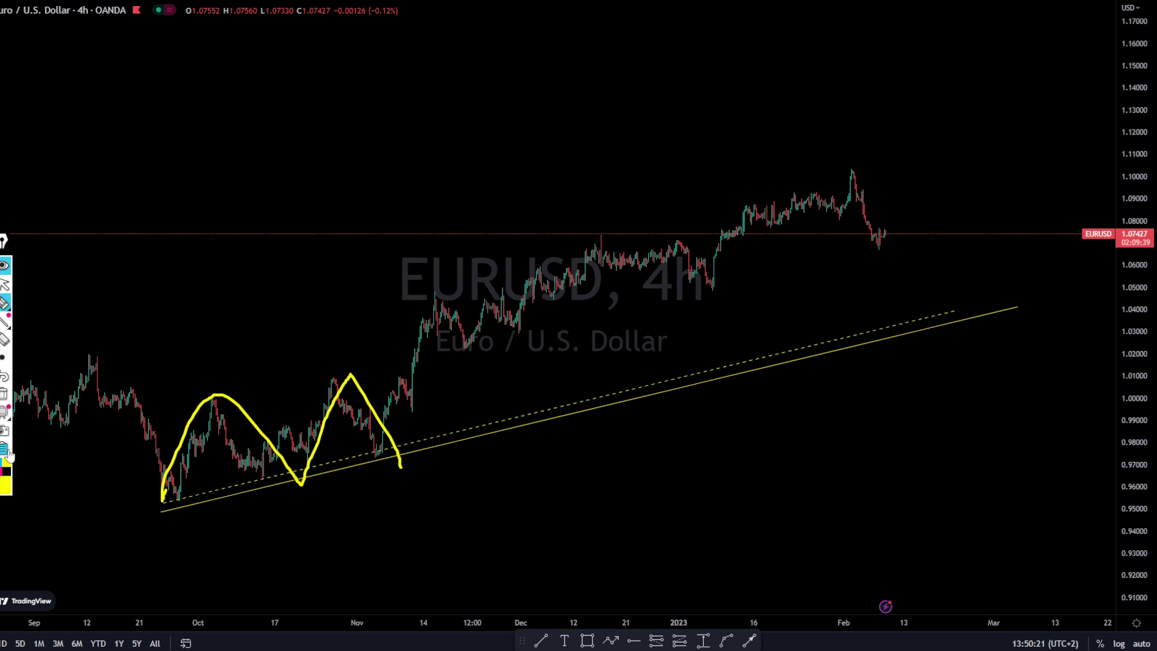
{"action": "left_click", "coordinate": [4, 395]}
Step: Sketch rising freehand lines along the price lows from November into 2023, and erase them
{"action": "left_click_drag", "start_coordinate": [410, 371], "coordinate": [1084, 183]}
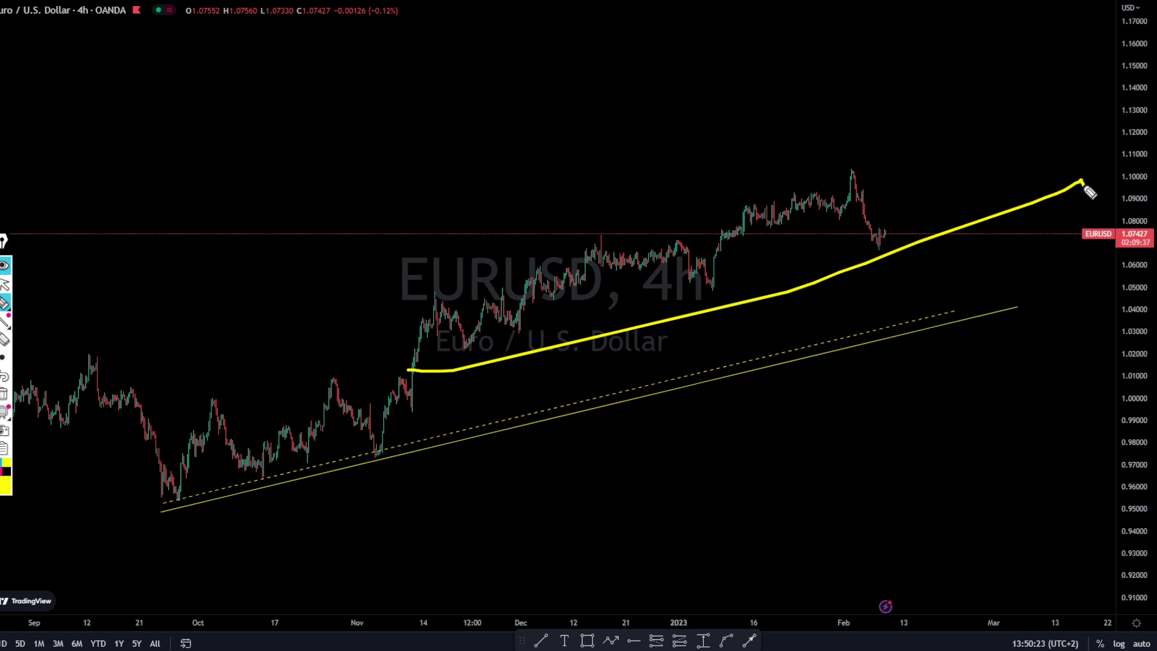
{"action": "left_click_drag", "start_coordinate": [454, 345], "coordinate": [950, 245]}
{"action": "left_click", "coordinate": [4, 396]}
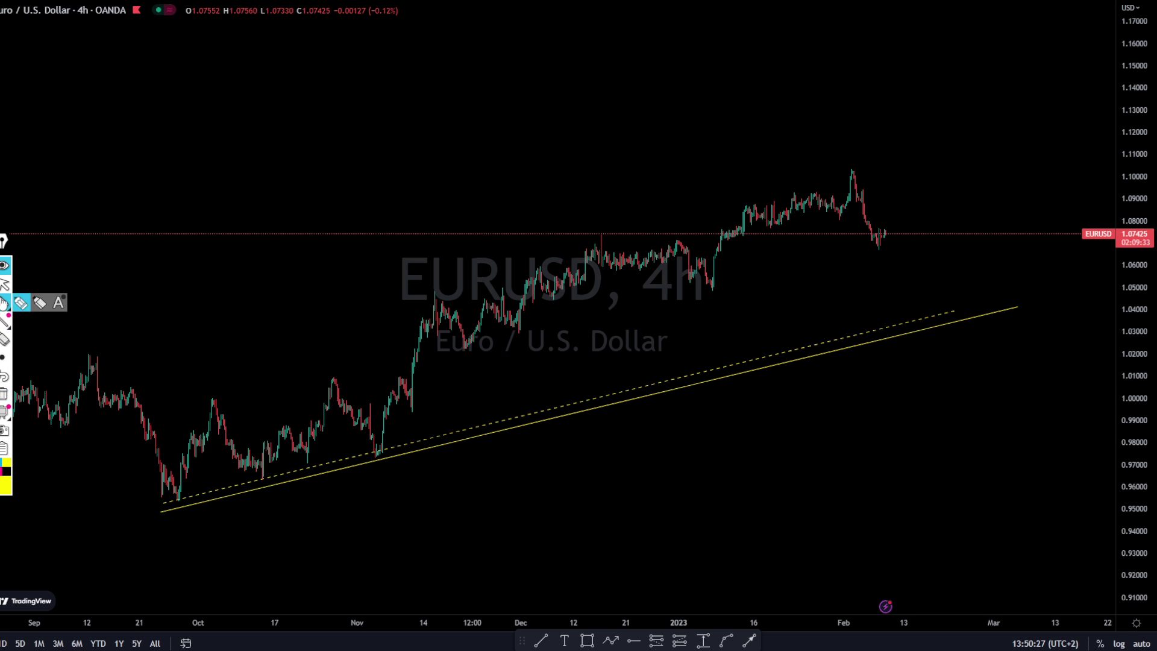
Step: Draw a solid trend line under the higher lows from about 1.0183 on 18 Nov '22 to about 1.0785 on 21 Feb '23
{"action": "left_click", "coordinate": [546, 640]}
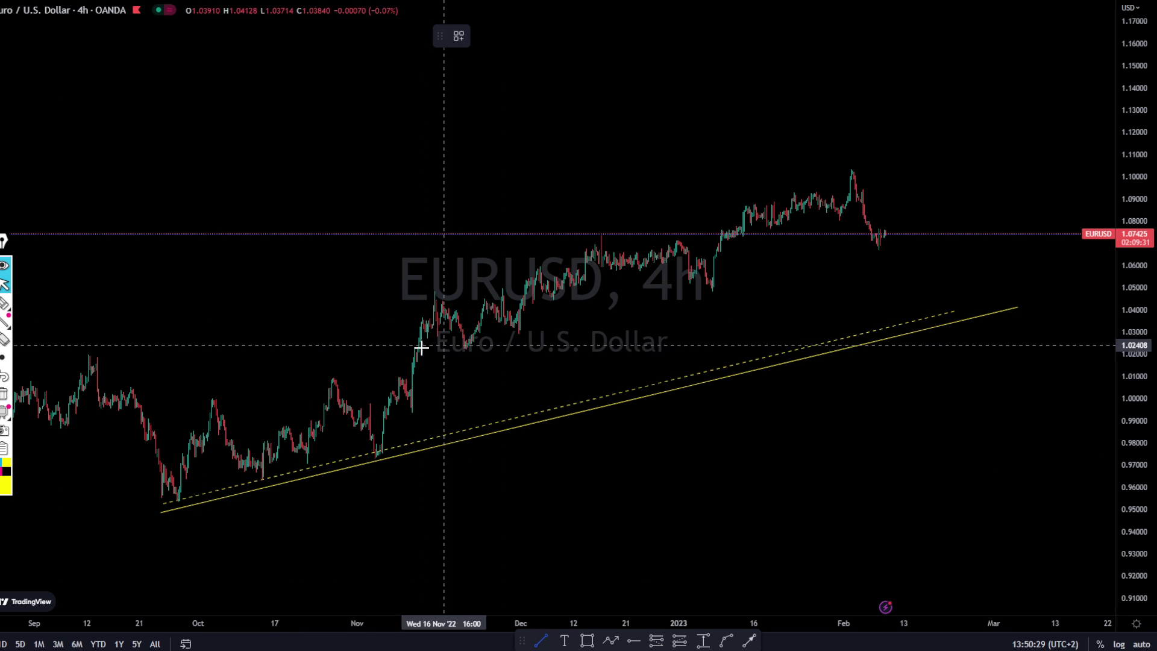
{"action": "left_click", "coordinate": [460, 358]}
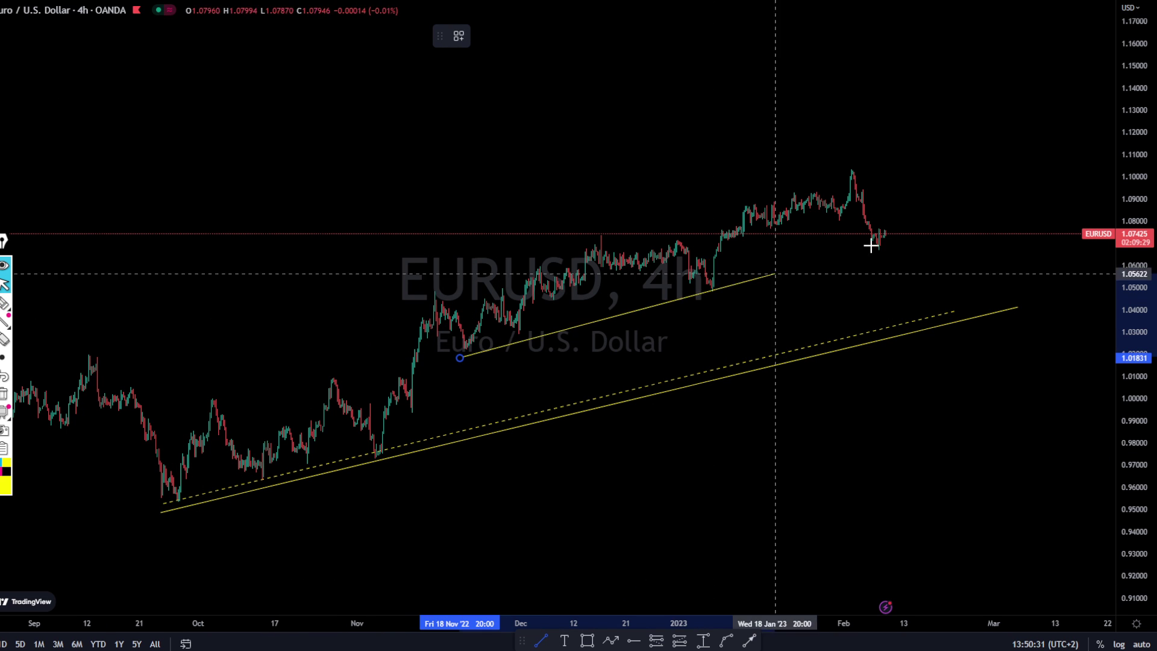
{"action": "left_click", "coordinate": [951, 223]}
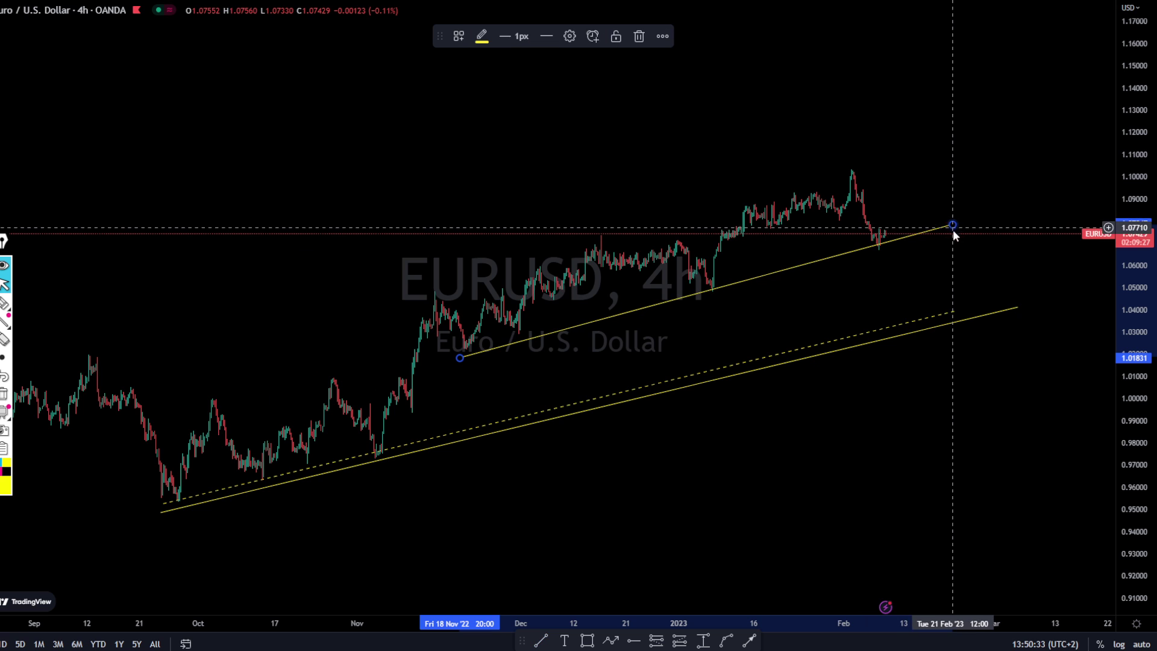
Step: Move the upper trend line's start to the 21 Nov '22 low at about 1.0224 and adjust its end to fit the February low
{"action": "left_click_drag", "start_coordinate": [461, 369], "coordinate": [464, 350]}
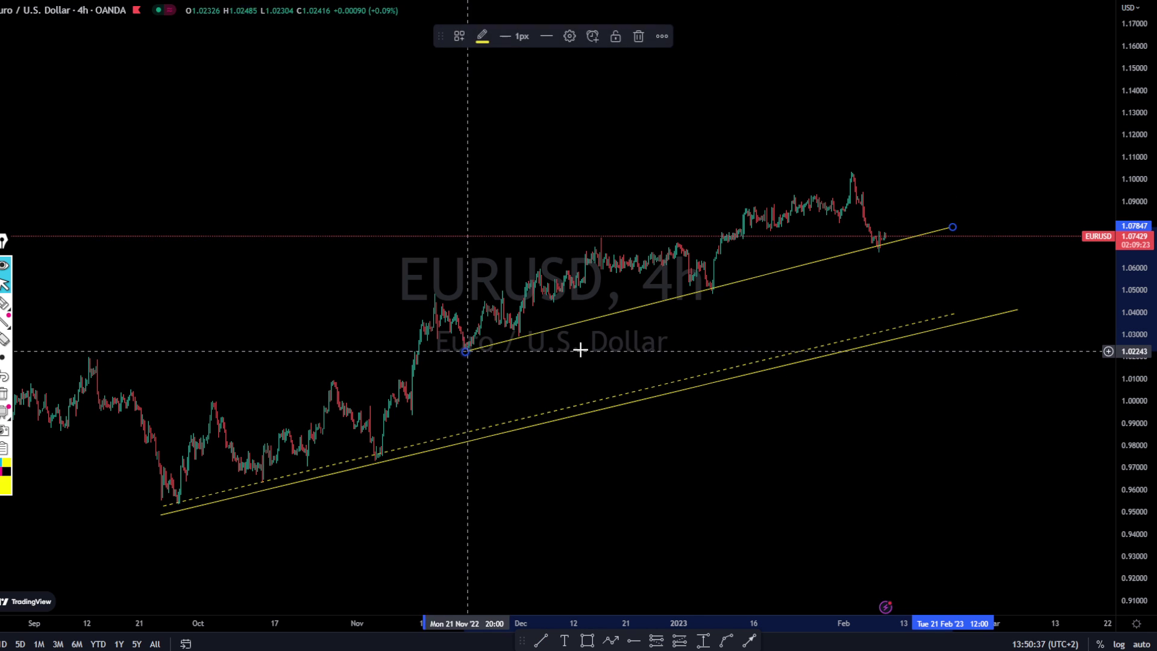
{"action": "left_click_drag", "start_coordinate": [1136, 489], "coordinate": [1059, 362]}
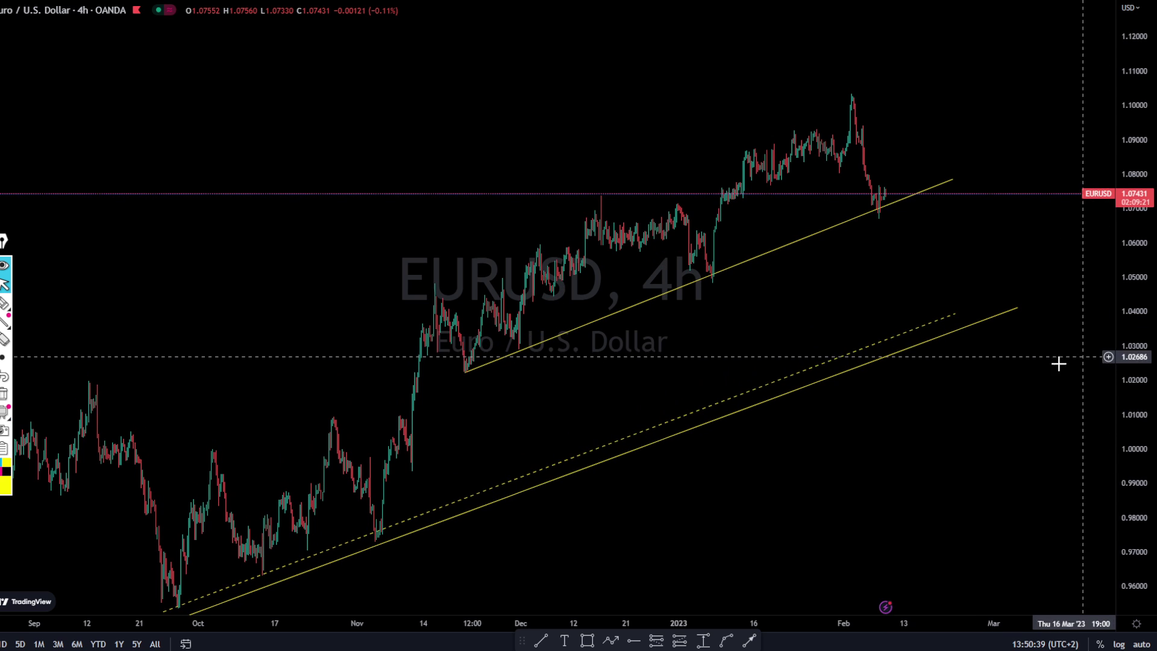
{"action": "left_click", "coordinate": [953, 182]}
{"action": "left_click_drag", "start_coordinate": [953, 181], "coordinate": [961, 182]}
{"action": "left_click", "coordinate": [886, 277]}
Step: Mark the four touches on the upper trend line freehand, sketch an upward bounce from the last one, and erase the marks
{"action": "left_click", "coordinate": [5, 303]}
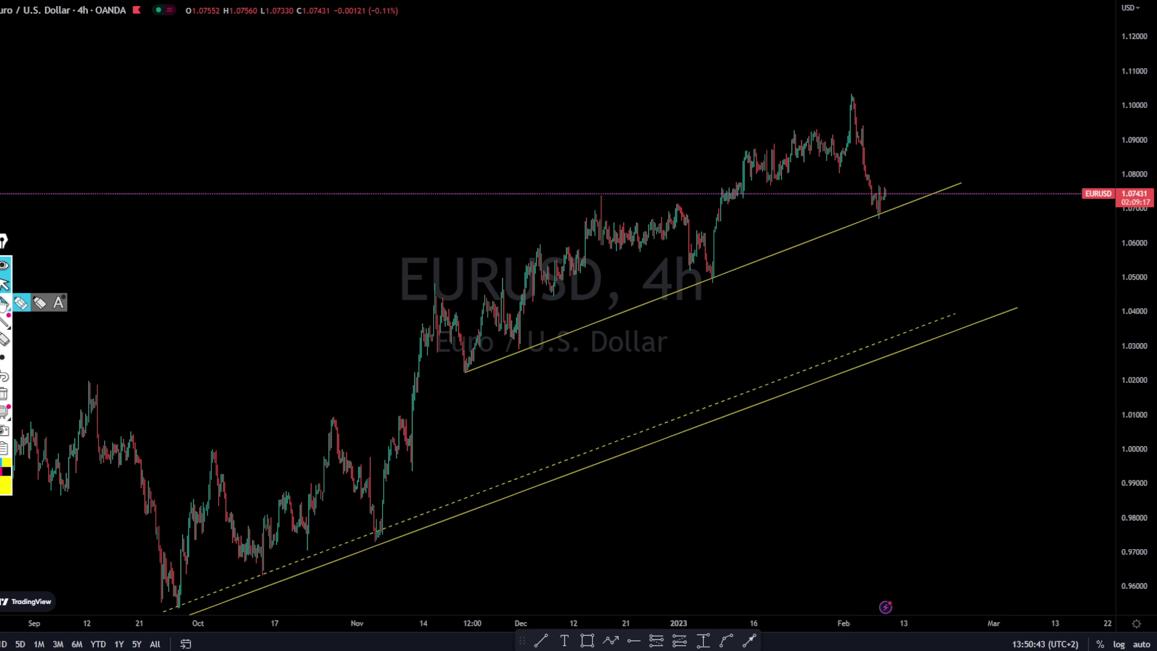
{"action": "left_click", "coordinate": [468, 371]}
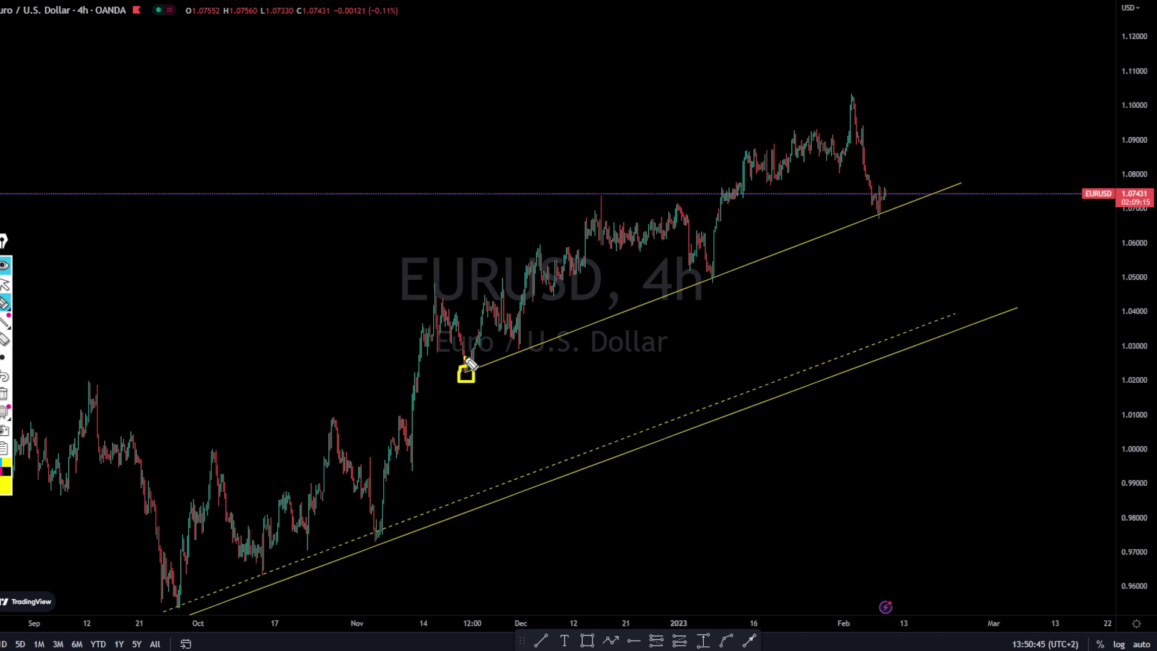
{"action": "left_click_drag", "start_coordinate": [520, 346], "coordinate": [536, 345]}
{"action": "left_click_drag", "start_coordinate": [721, 279], "coordinate": [712, 258]}
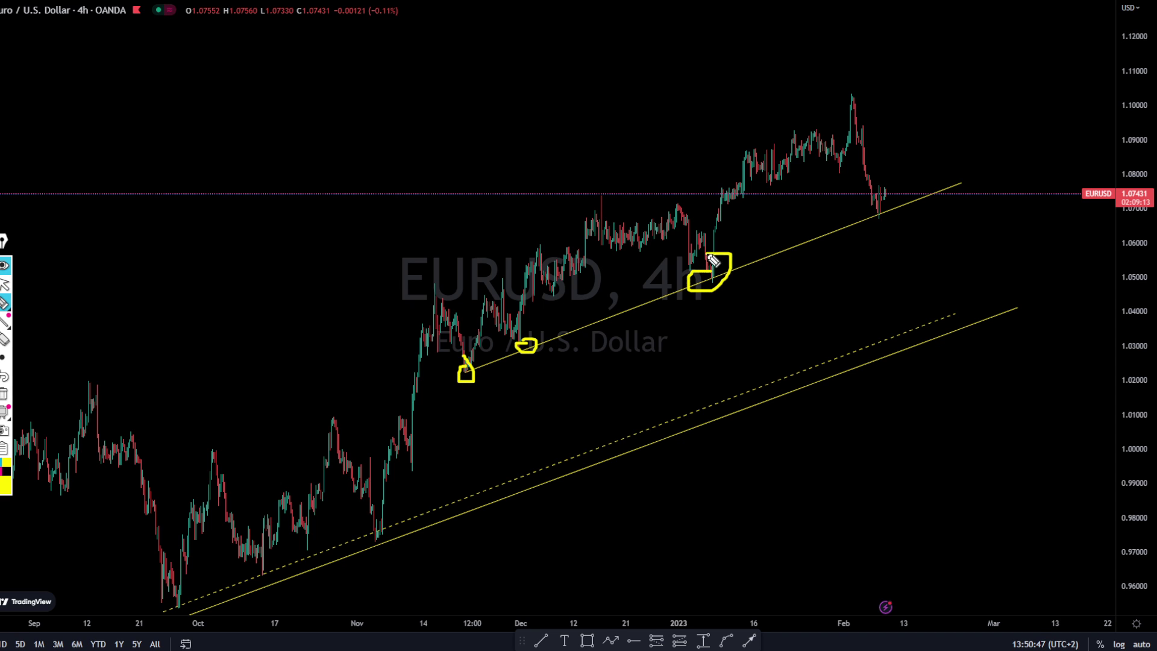
{"action": "mouse_move", "coordinate": [874, 214]}
{"action": "left_mouse_down"}
{"action": "mouse_move", "coordinate": [902, 223]}
{"action": "mouse_move", "coordinate": [926, 66]}
{"action": "left_mouse_up"}
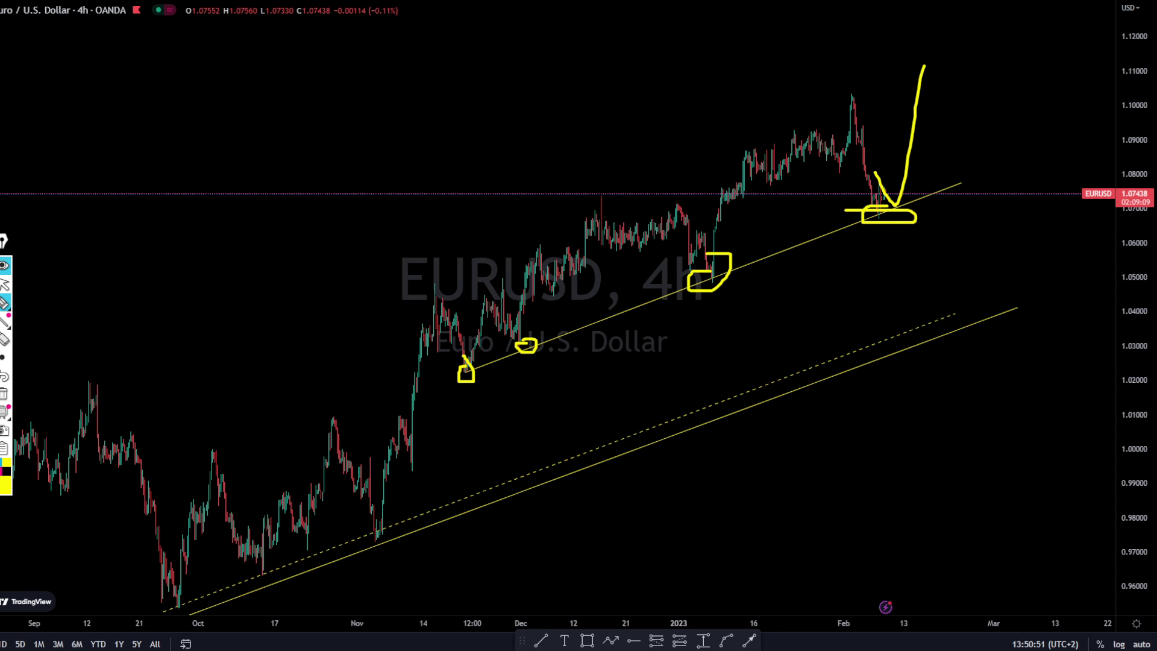
{"action": "left_click", "coordinate": [4, 395]}
Step: Sketch a price drop from the upper trend line to the lower ones with a rebound upward, and erase it
{"action": "mouse_move", "coordinate": [899, 203]}
{"action": "left_mouse_down"}
{"action": "mouse_move", "coordinate": [926, 336]}
{"action": "mouse_move", "coordinate": [1048, 120]}
{"action": "left_mouse_up"}
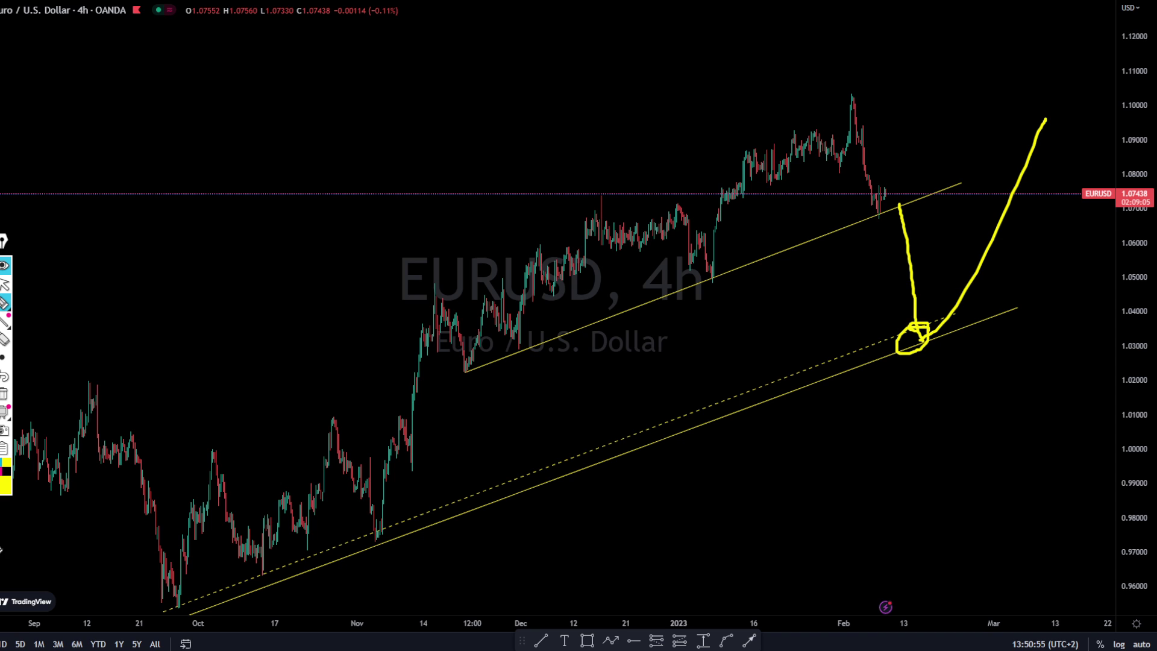
{"action": "left_click", "coordinate": [4, 397]}
{"action": "mouse_move", "coordinate": [7, 410]}
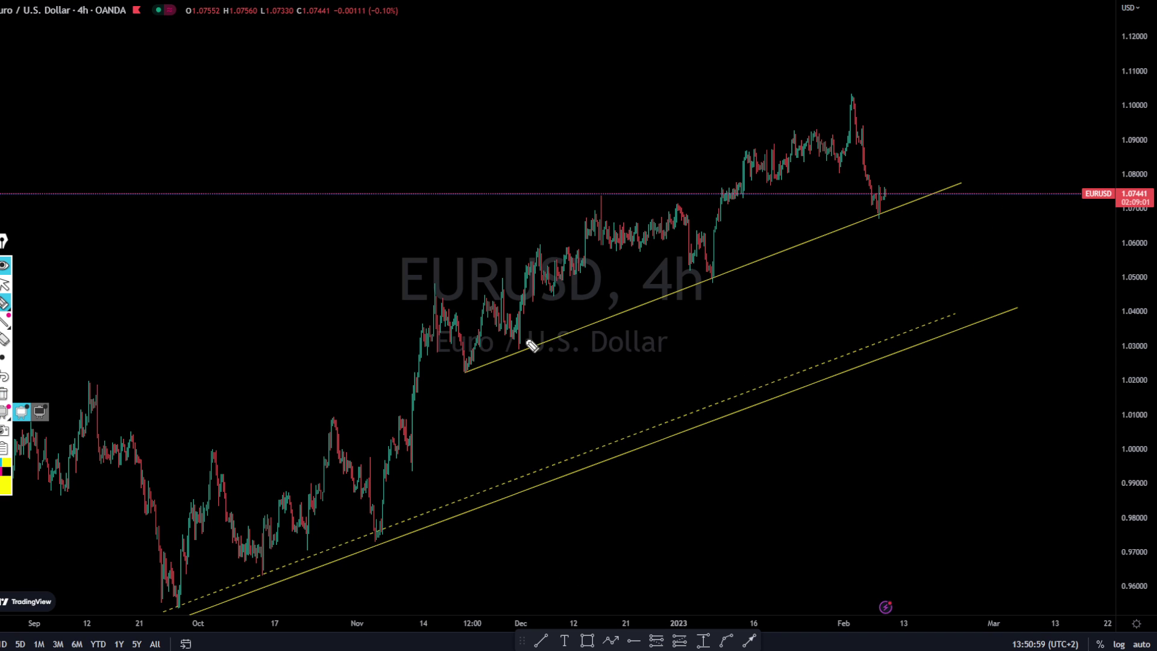
Step: Trace the upper trend line freehand with an upward bounce from the current price, and erase the sketch
{"action": "mouse_move", "coordinate": [465, 376]}
{"action": "left_mouse_down"}
{"action": "mouse_move", "coordinate": [540, 337]}
{"action": "mouse_move", "coordinate": [1002, 180]}
{"action": "left_mouse_up"}
{"action": "left_click_drag", "start_coordinate": [853, 191], "coordinate": [950, 59]}
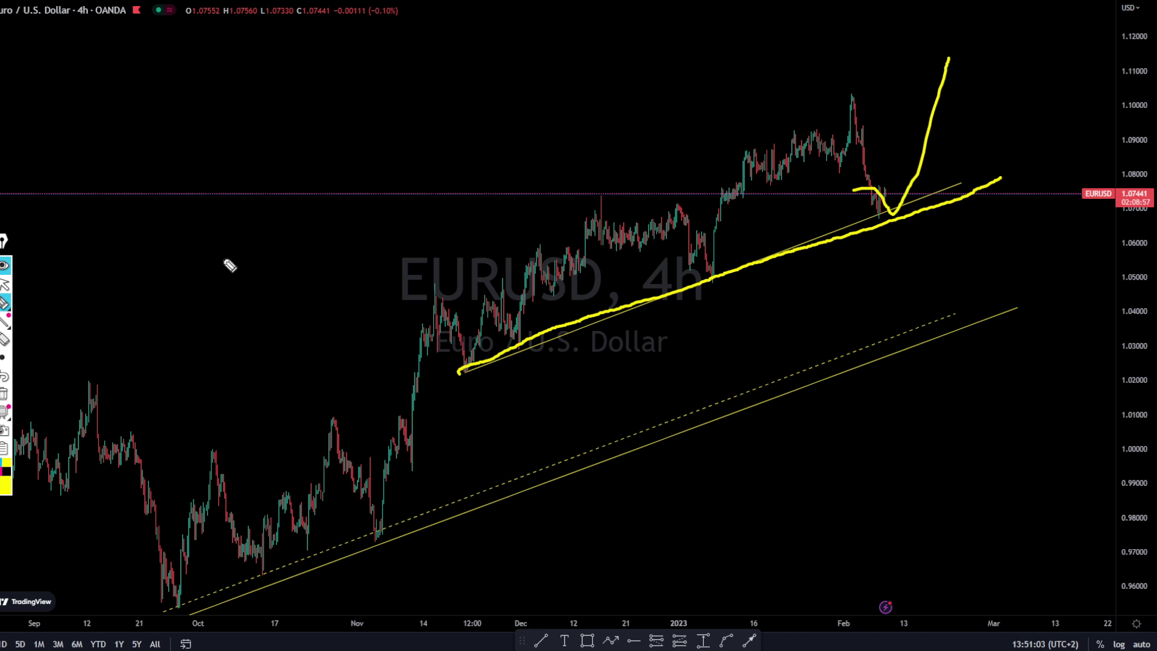
{"action": "left_click", "coordinate": [3, 394]}
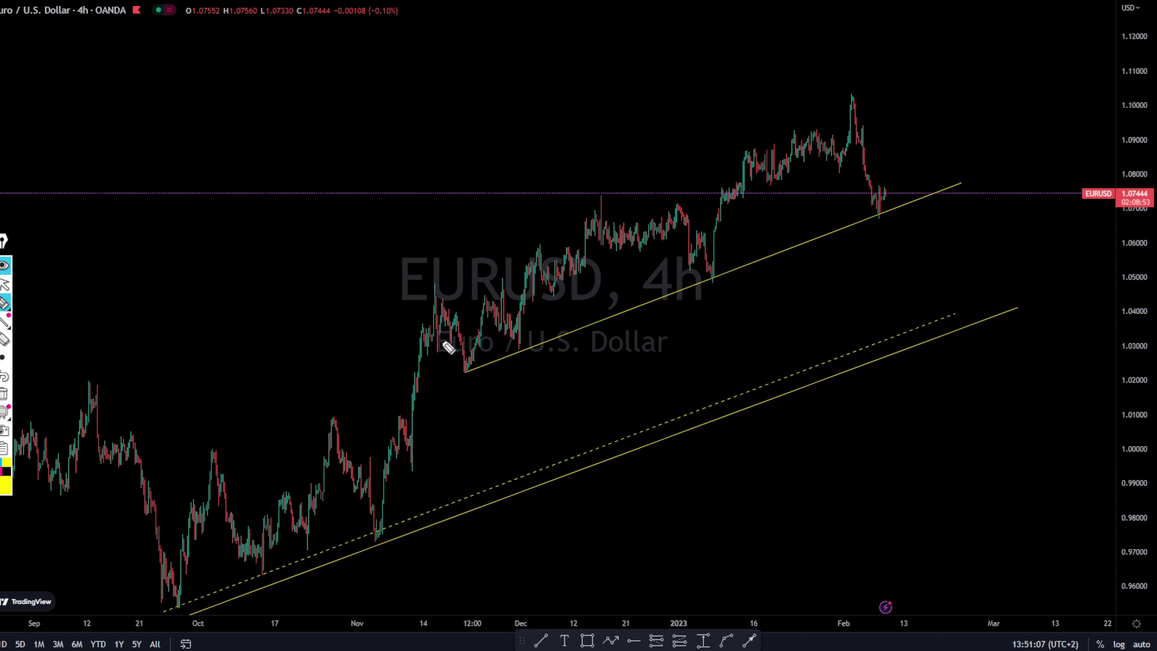
Step: Draw freehand arrows pointing up at the upper and lower trend lines, and erase both arrows
{"action": "mouse_move", "coordinate": [656, 408]}
{"action": "left_mouse_down"}
{"action": "mouse_move", "coordinate": [672, 319]}
{"action": "mouse_move", "coordinate": [701, 388]}
{"action": "left_mouse_up"}
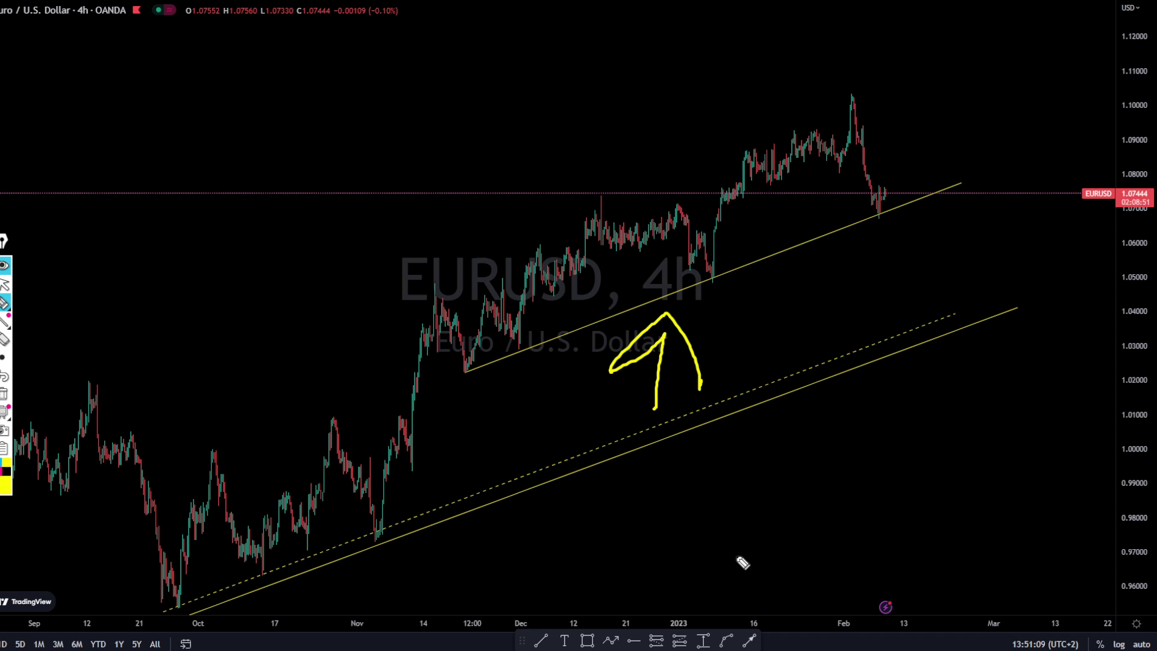
{"action": "mouse_move", "coordinate": [736, 556]}
{"action": "left_mouse_down"}
{"action": "mouse_move", "coordinate": [765, 416]}
{"action": "mouse_move", "coordinate": [786, 468]}
{"action": "left_mouse_up"}
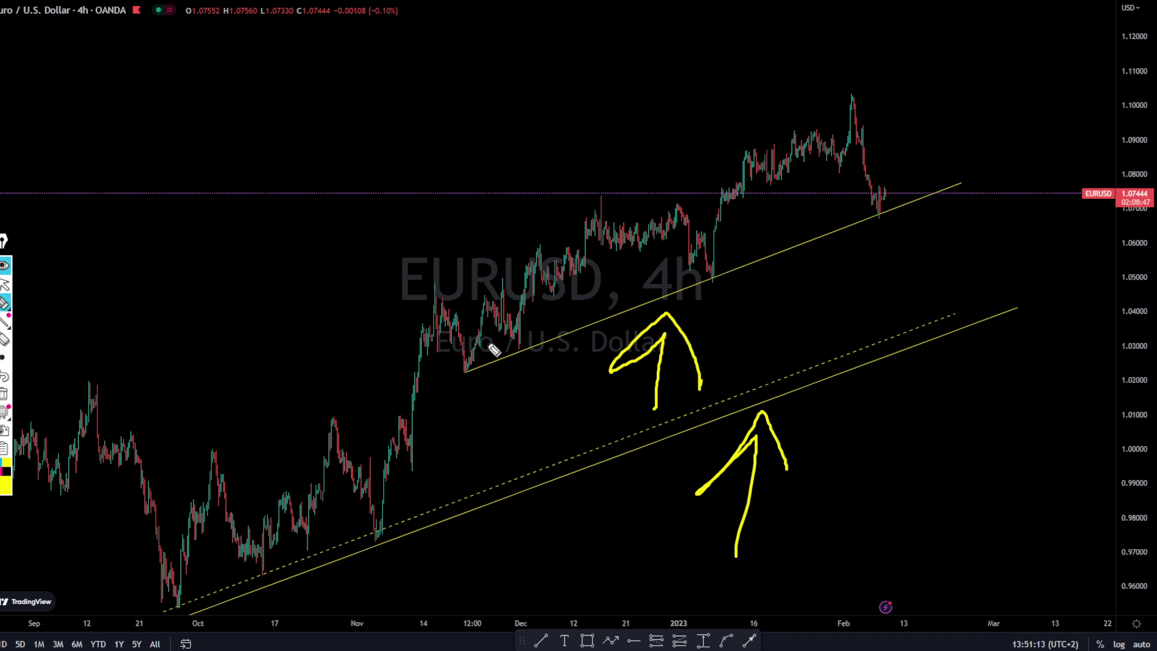
{"action": "left_click", "coordinate": [4, 394]}
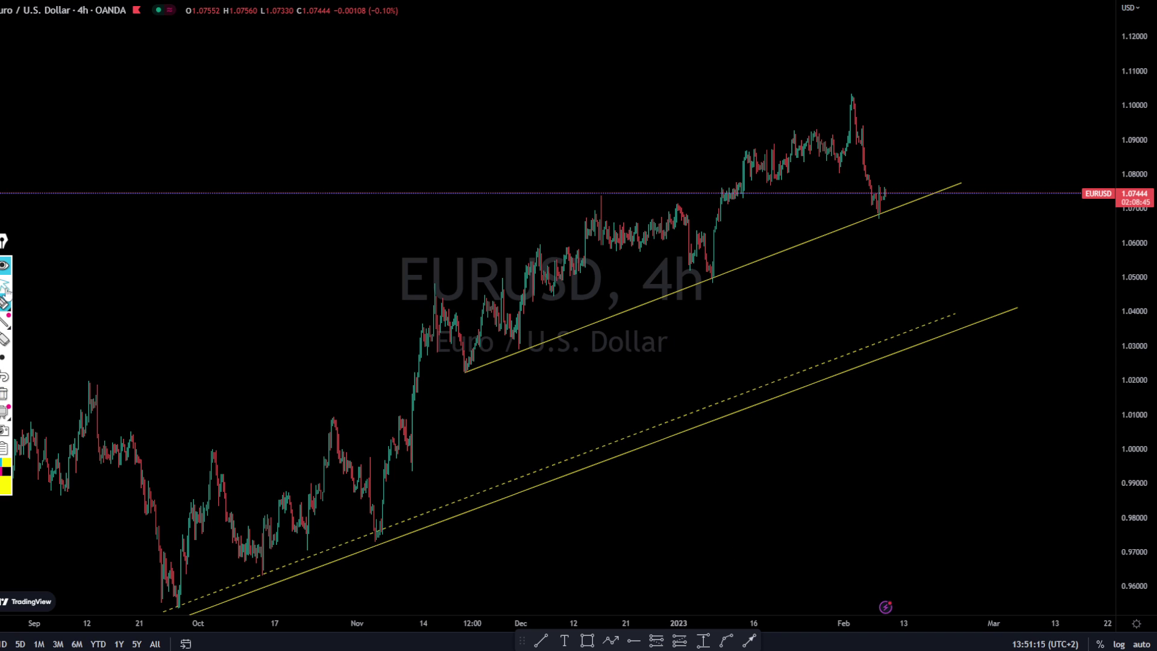
Step: Draw a solid trend line parallel and just below the upper one, starting at the November low, and make the original upper line dashed
{"action": "left_click", "coordinate": [541, 640]}
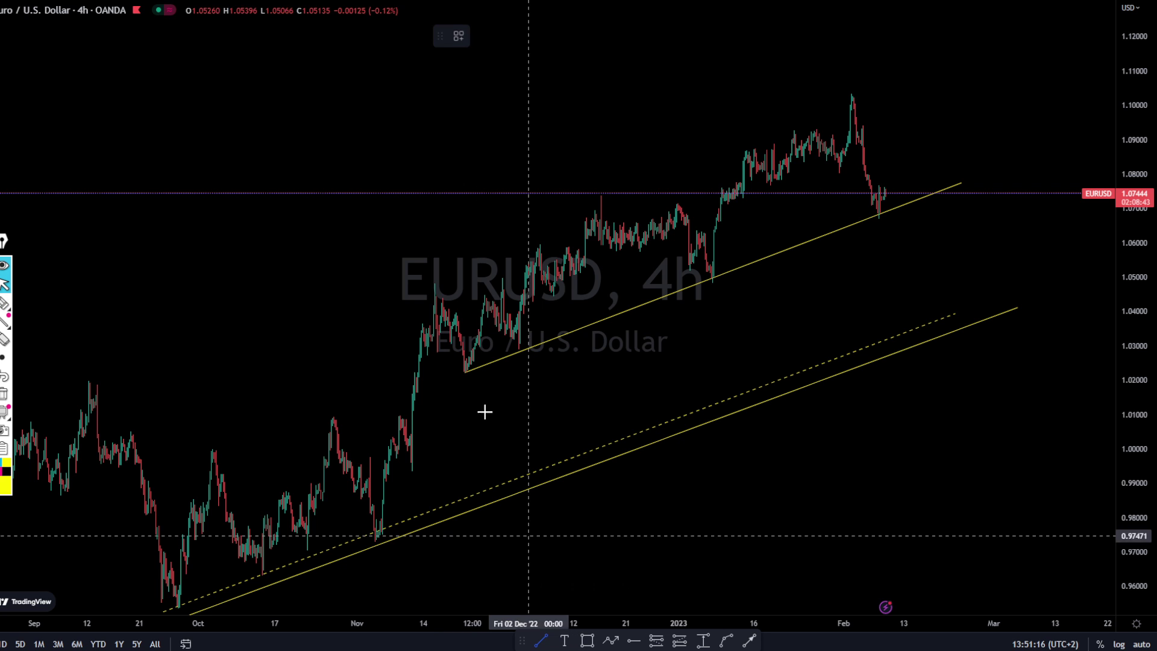
{"action": "left_click", "coordinate": [463, 382]}
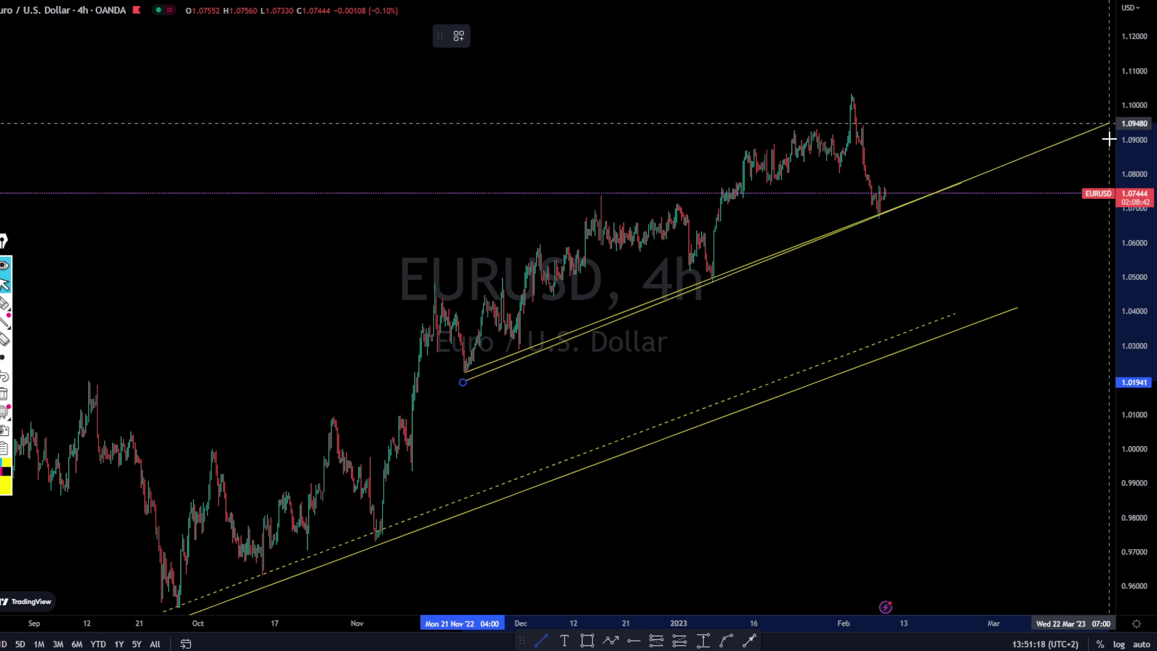
{"action": "left_click", "coordinate": [1074, 144]}
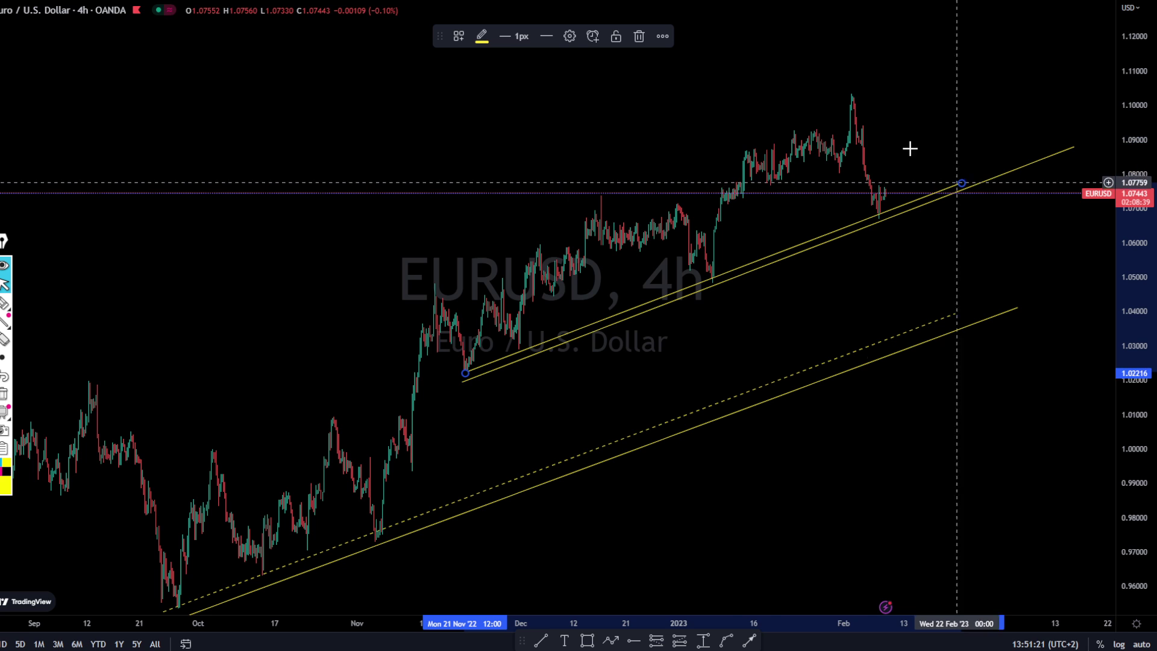
{"action": "left_click", "coordinate": [547, 36]}
{"action": "left_click", "coordinate": [546, 81]}
{"action": "left_click", "coordinate": [604, 197]}
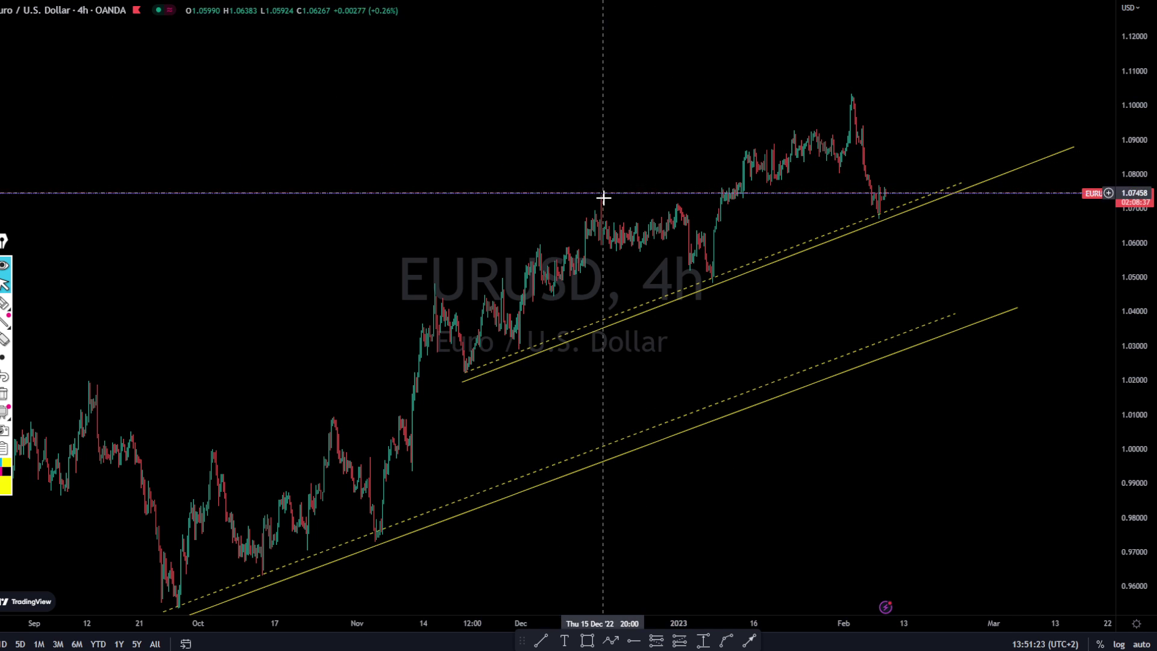
Step: Sketch an upward bounce from the upper trend line and a drop to the lower lines with a rebound, erasing each sketch
{"action": "scroll", "coordinate": [603, 197], "scroll_direction": "up", "scroll_amount": 2}
{"action": "left_click_drag", "start_coordinate": [391, 146], "coordinate": [476, 233]}
{"action": "scroll", "coordinate": [483, 231], "scroll_direction": "up", "scroll_amount": 1}
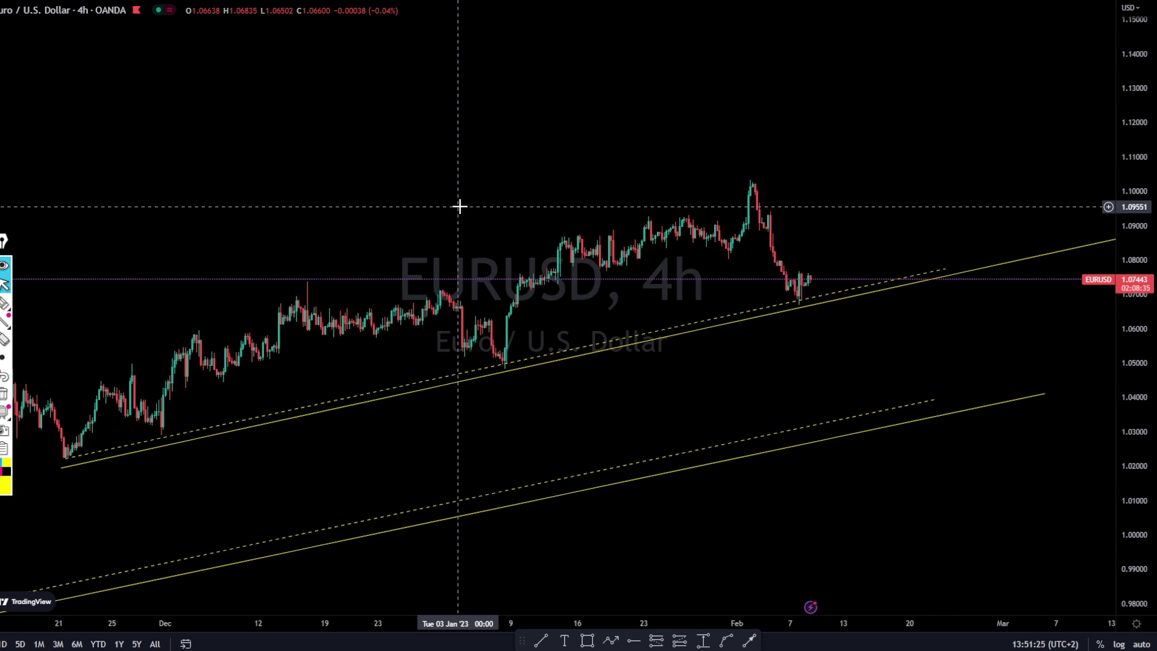
{"action": "scroll", "coordinate": [459, 207], "scroll_direction": "down", "scroll_amount": 2}
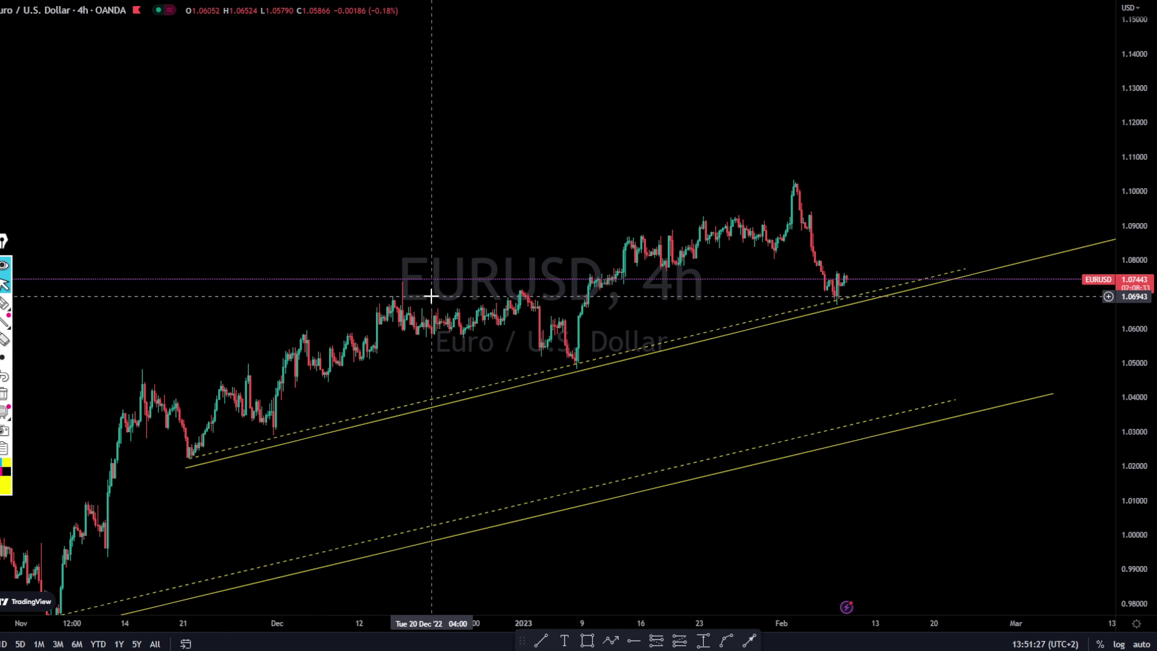
{"action": "left_click", "coordinate": [5, 302]}
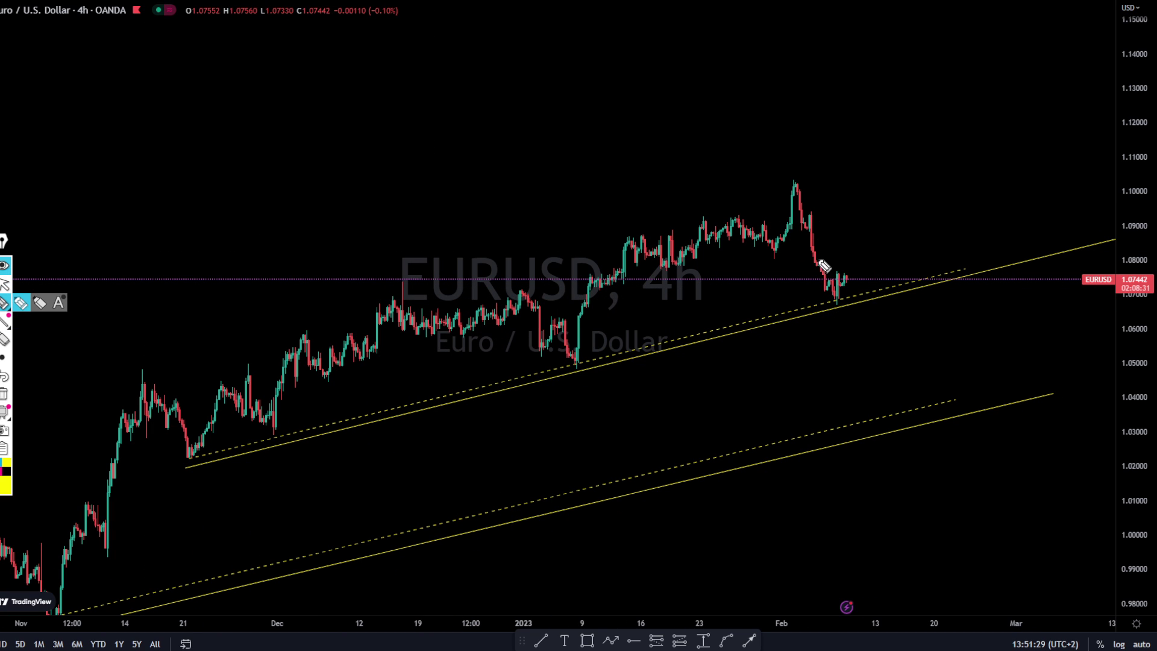
{"action": "mouse_move", "coordinate": [818, 278]}
{"action": "left_mouse_down"}
{"action": "mouse_move", "coordinate": [862, 288]}
{"action": "mouse_move", "coordinate": [908, 85]}
{"action": "mouse_move", "coordinate": [926, 132]}
{"action": "left_mouse_up"}
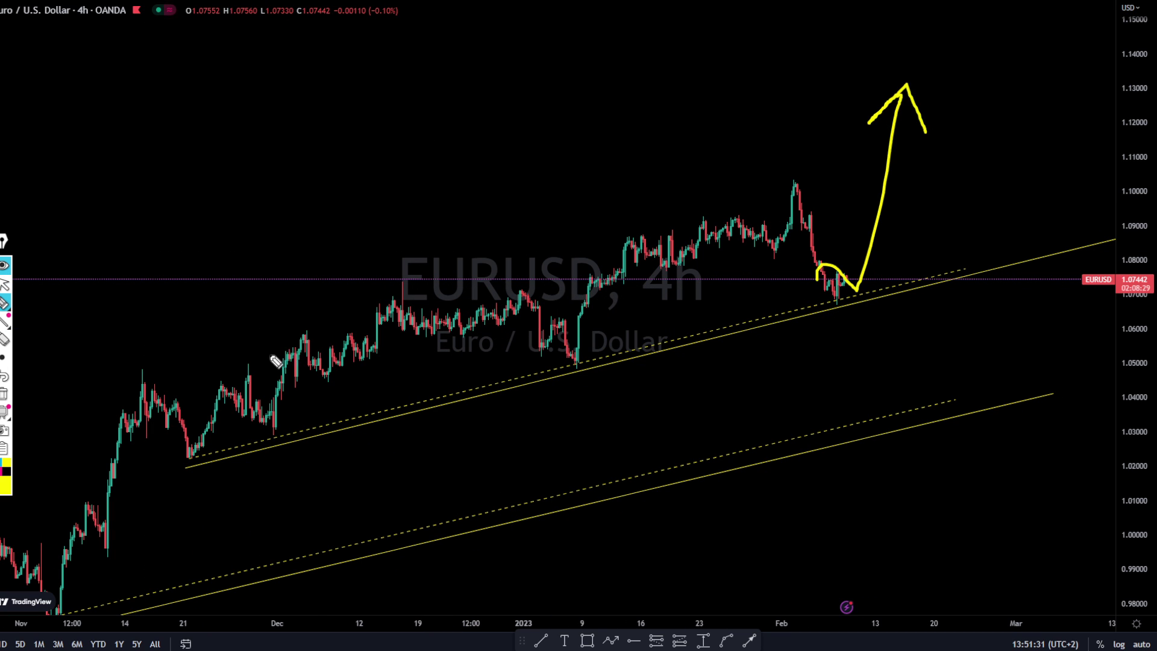
{"action": "mouse_move", "coordinate": [195, 462]}
{"action": "left_mouse_down"}
{"action": "mouse_move", "coordinate": [342, 362]}
{"action": "mouse_move", "coordinate": [576, 360]}
{"action": "mouse_move", "coordinate": [861, 223]}
{"action": "mouse_move", "coordinate": [985, 261]}
{"action": "mouse_move", "coordinate": [1069, 72]}
{"action": "mouse_move", "coordinate": [1098, 111]}
{"action": "mouse_move", "coordinate": [1094, 135]}
{"action": "left_mouse_up"}
{"action": "left_click", "coordinate": [5, 303]}
{"action": "left_click", "coordinate": [4, 393]}
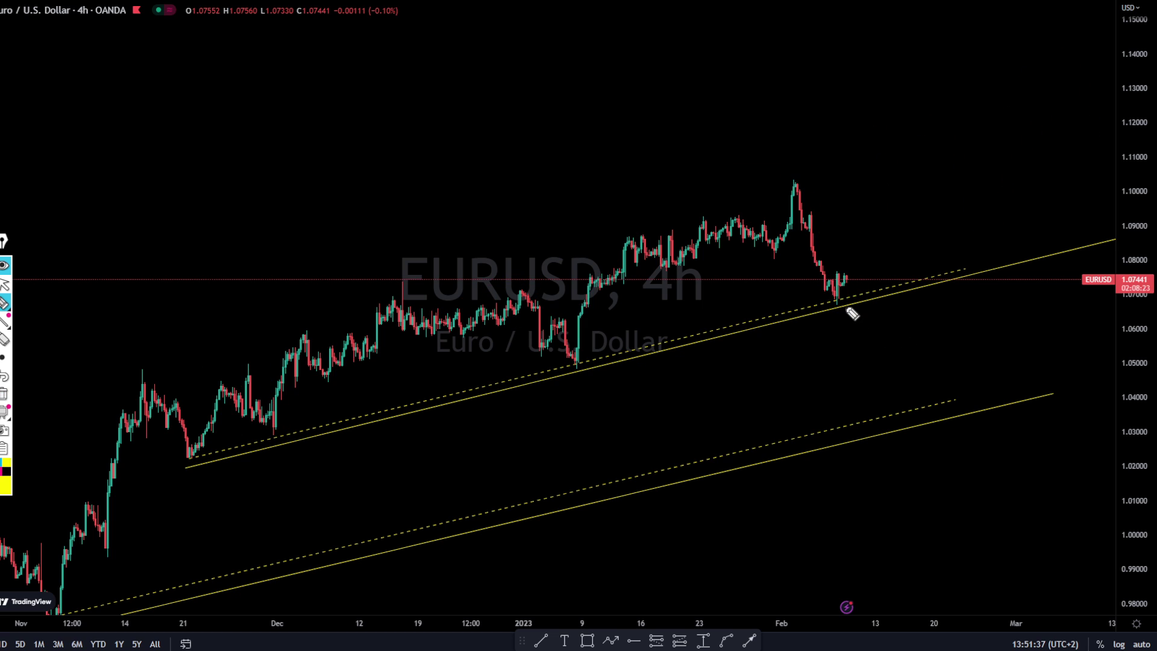
{"action": "mouse_move", "coordinate": [842, 283]}
{"action": "left_mouse_down"}
{"action": "mouse_move", "coordinate": [885, 411]}
{"action": "mouse_move", "coordinate": [944, 274]}
{"action": "mouse_move", "coordinate": [923, 266]}
{"action": "mouse_move", "coordinate": [977, 302]}
{"action": "left_mouse_up"}
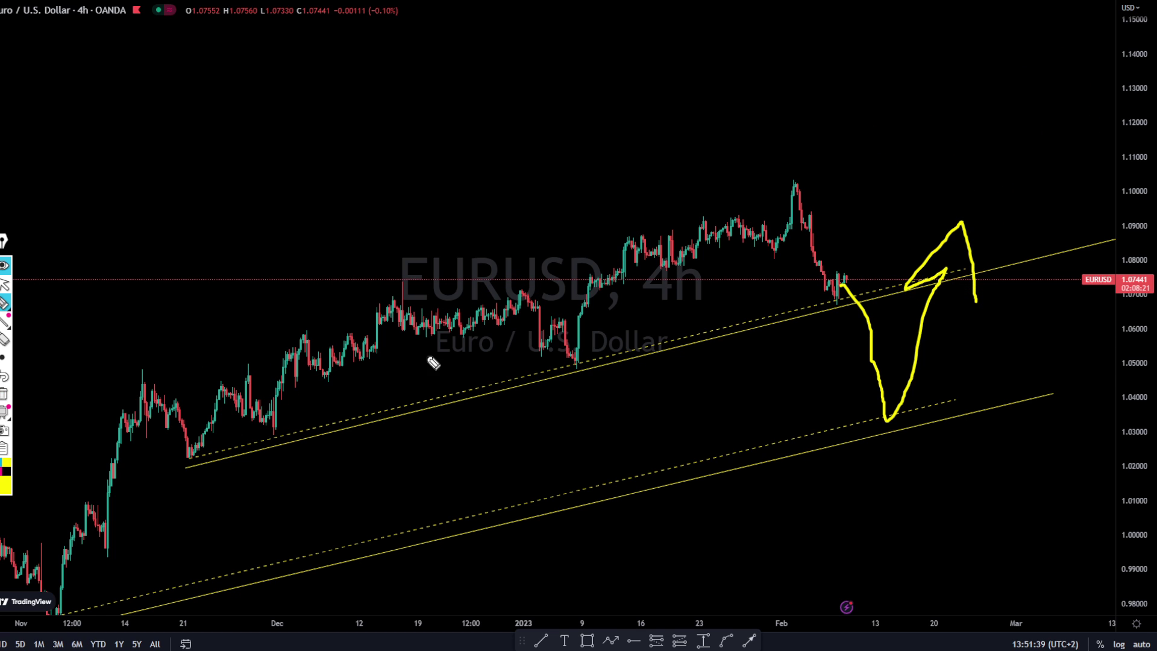
{"action": "left_click", "coordinate": [4, 393]}
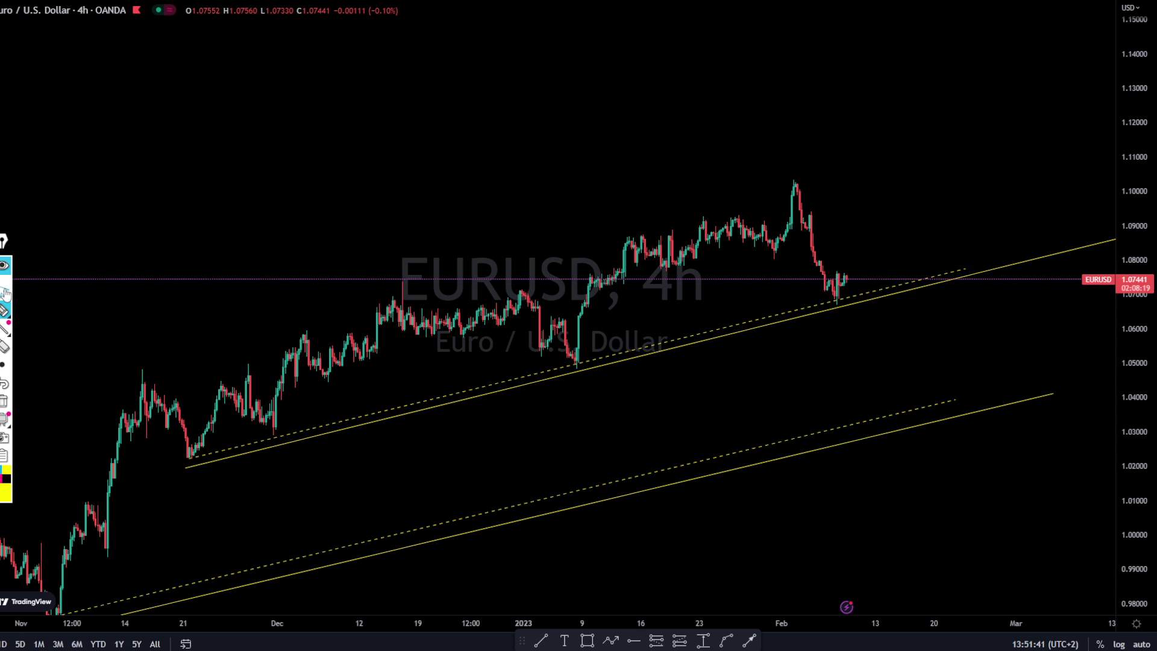
Step: Switch to the USDJPY 4-hour chart and frame its falling trend lines together with the green price zones
{"action": "scroll", "coordinate": [336, 258], "scroll_direction": "left", "scroll_amount": 5}
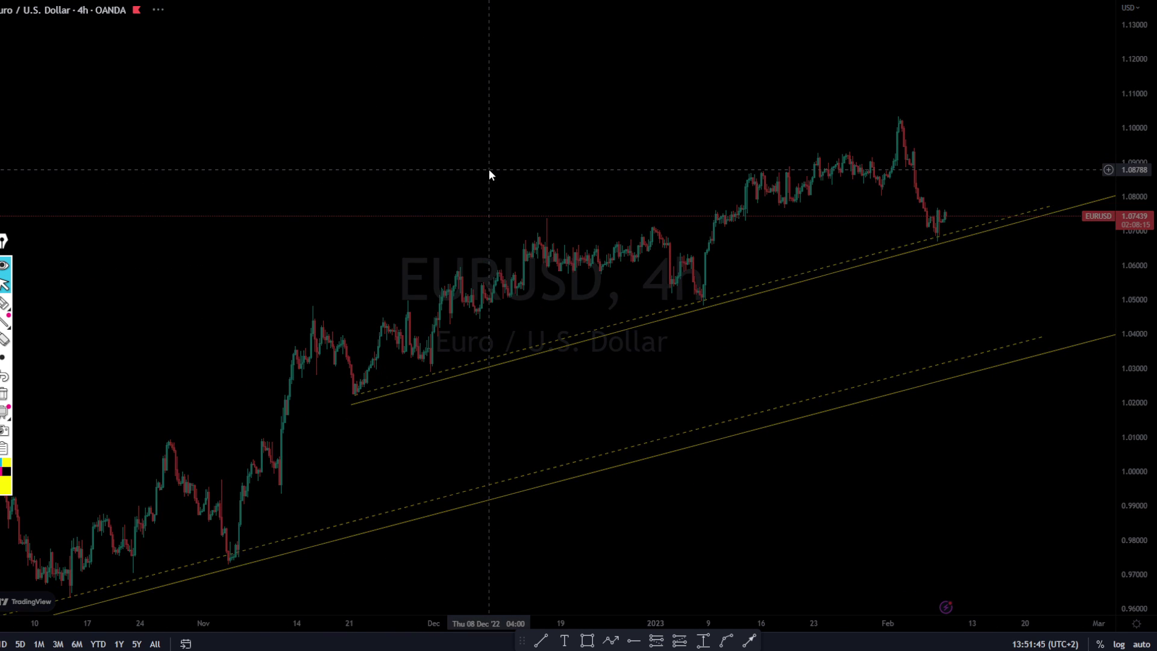
{"action": "key", "text": "Down"}
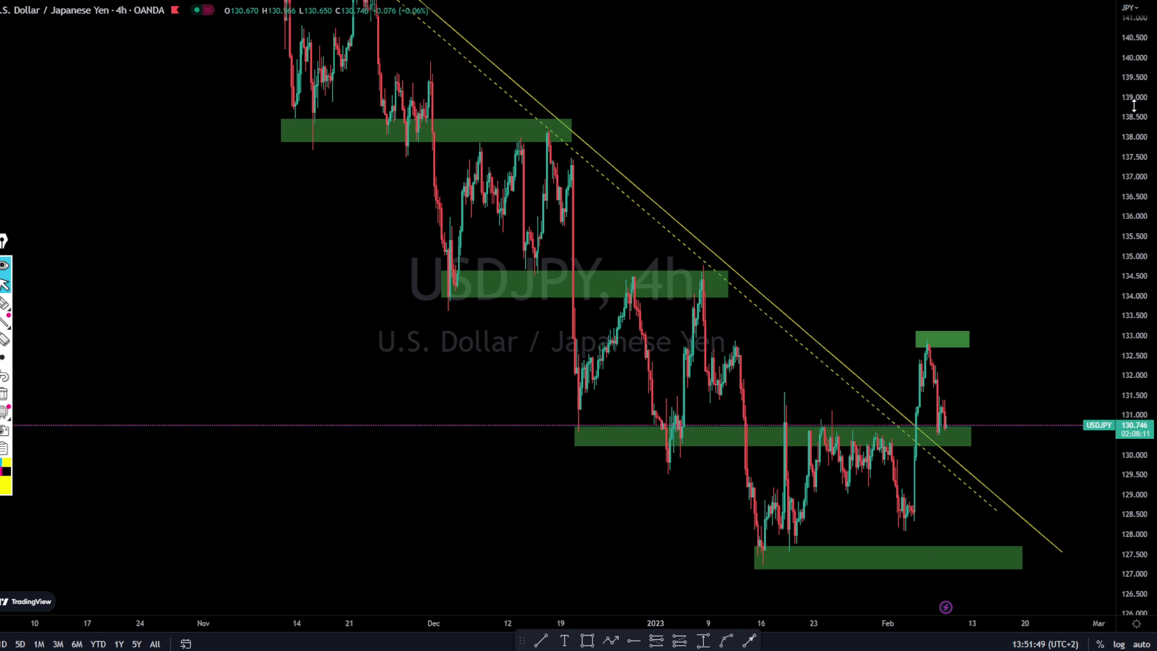
{"action": "left_click_drag", "start_coordinate": [1120, 337], "coordinate": [1120, 431]}
{"action": "scroll", "coordinate": [922, 227], "scroll_direction": "up", "scroll_amount": 4}
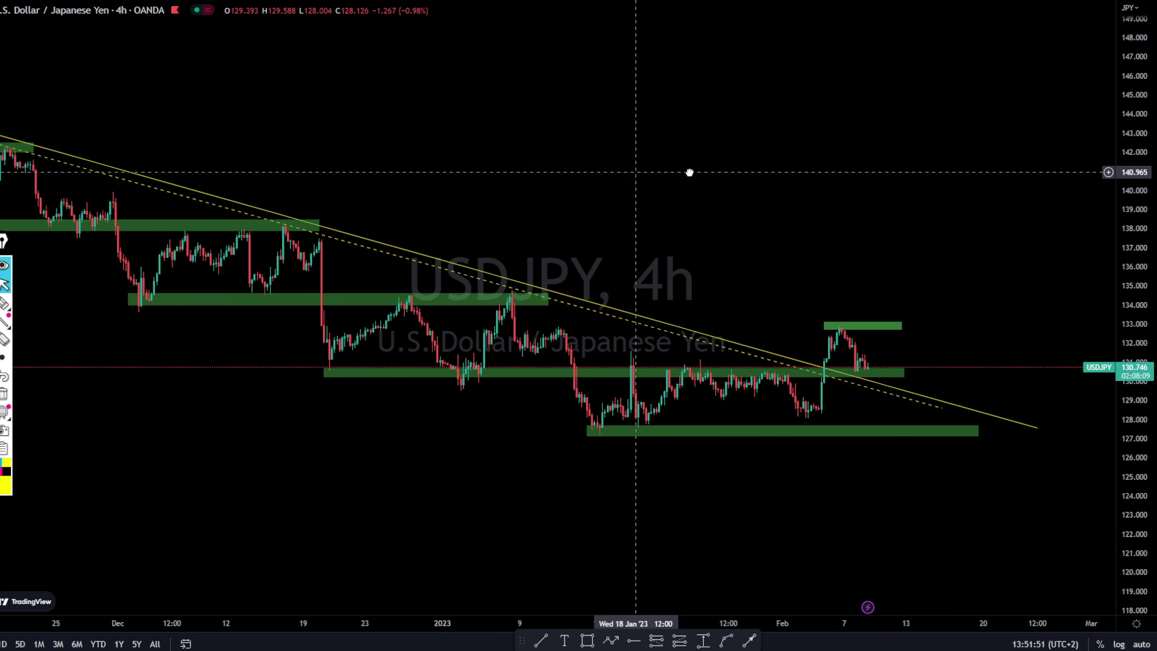
{"action": "left_click_drag", "start_coordinate": [653, 175], "coordinate": [824, 212]}
{"action": "left_click_drag", "start_coordinate": [1122, 356], "coordinate": [1126, 209]}
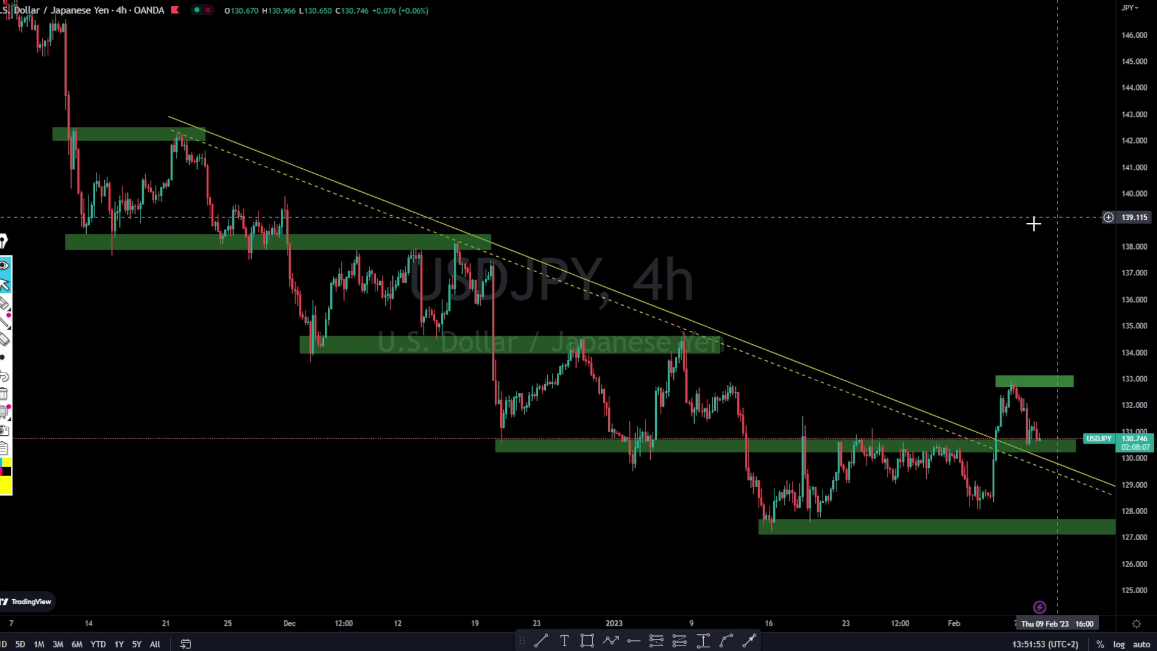
{"action": "left_click_drag", "start_coordinate": [899, 220], "coordinate": [808, 188]}
{"action": "scroll", "coordinate": [808, 189], "scroll_direction": "down", "scroll_amount": 4}
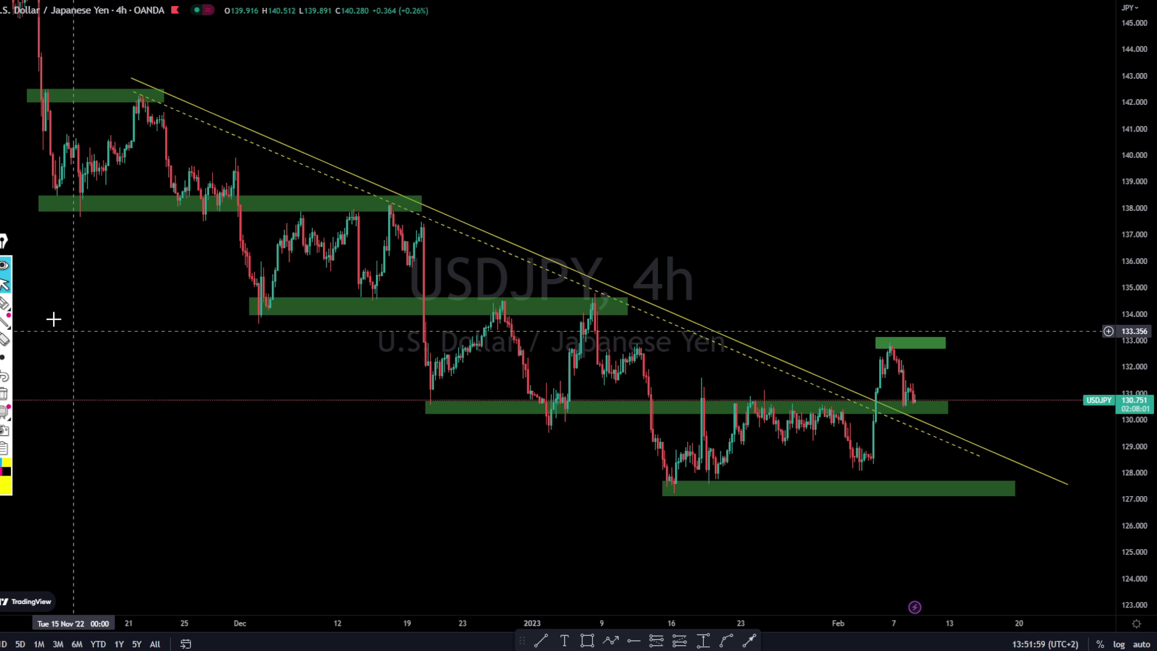
Step: Trace the five stepped green zones below the falling trend line with freehand horizontal strokes
{"action": "left_click", "coordinate": [7, 301]}
{"action": "left_click_drag", "start_coordinate": [78, 200], "coordinate": [325, 200]}
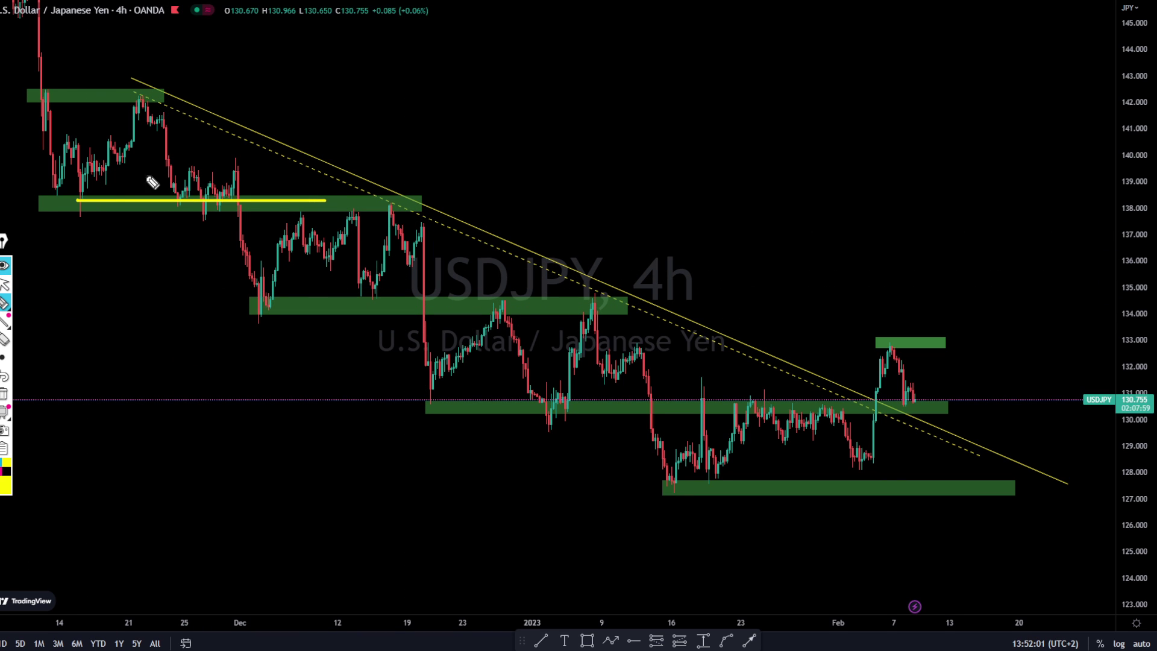
{"action": "left_click_drag", "start_coordinate": [48, 96], "coordinate": [196, 88]}
{"action": "left_click_drag", "start_coordinate": [242, 299], "coordinate": [564, 305]}
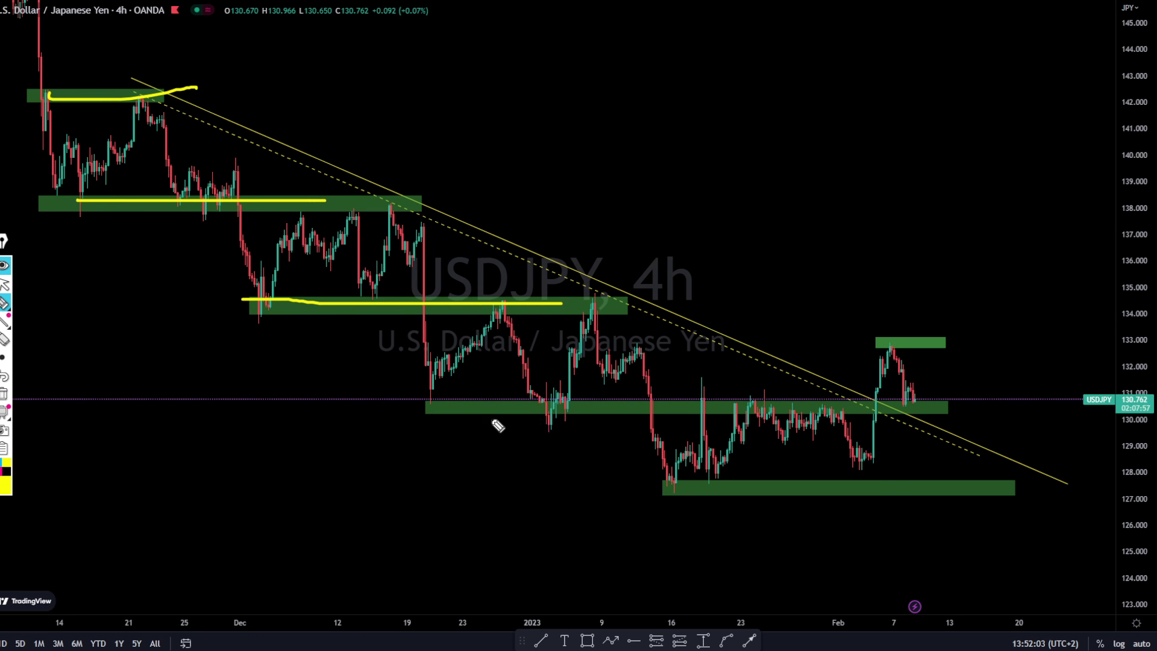
{"action": "left_click_drag", "start_coordinate": [441, 412], "coordinate": [767, 387]}
{"action": "left_click_drag", "start_coordinate": [661, 502], "coordinate": [883, 480]}
Step: Trace the falling trend line freehand, draw two arrows pointing down at it, and erase all the marks
{"action": "left_click_drag", "start_coordinate": [150, 78], "coordinate": [1032, 470]}
{"action": "left_click_drag", "start_coordinate": [603, 116], "coordinate": [561, 250]}
{"action": "mouse_move", "coordinate": [547, 192]}
{"action": "left_mouse_down"}
{"action": "mouse_move", "coordinate": [602, 254]}
{"action": "mouse_move", "coordinate": [651, 235]}
{"action": "left_mouse_up"}
{"action": "left_click_drag", "start_coordinate": [794, 194], "coordinate": [775, 375]}
{"action": "mouse_move", "coordinate": [758, 304]}
{"action": "left_mouse_down"}
{"action": "mouse_move", "coordinate": [796, 369]}
{"action": "mouse_move", "coordinate": [821, 327]}
{"action": "left_mouse_up"}
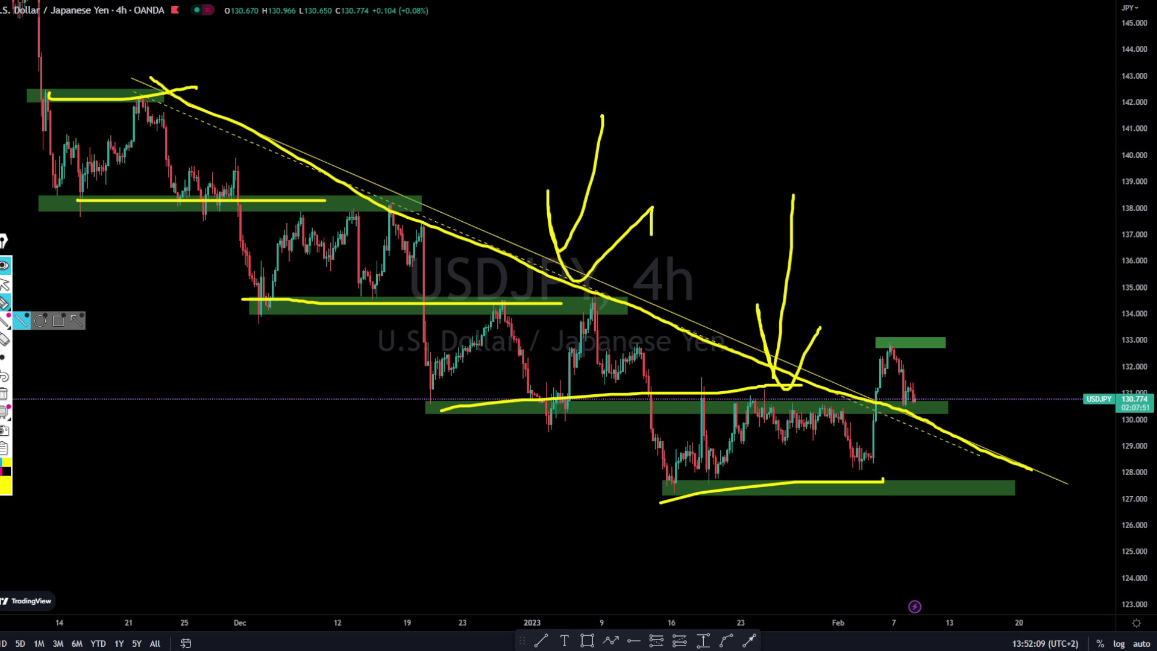
{"action": "left_click", "coordinate": [3, 394]}
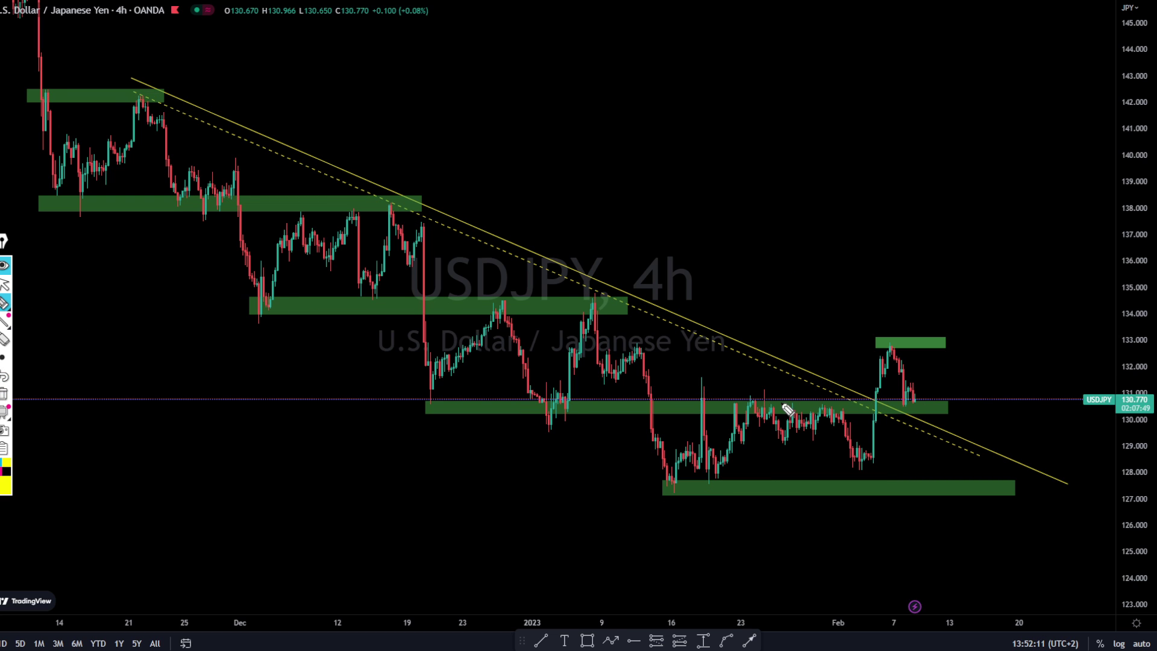
Step: Trace freehand the green zone near 130.5 and the falling trend line where the two cross
{"action": "mouse_move", "coordinate": [769, 408]}
{"action": "left_mouse_down"}
{"action": "mouse_move", "coordinate": [1070, 410]}
{"action": "mouse_move", "coordinate": [1064, 399]}
{"action": "left_mouse_up"}
{"action": "left_click", "coordinate": [4, 394]}
{"action": "scroll", "coordinate": [578, 362], "scroll_direction": "up", "scroll_amount": 3}
{"action": "left_click_drag", "start_coordinate": [1142, 482], "coordinate": [1131, 235]}
{"action": "left_click_drag", "start_coordinate": [992, 400], "coordinate": [1039, 221]}
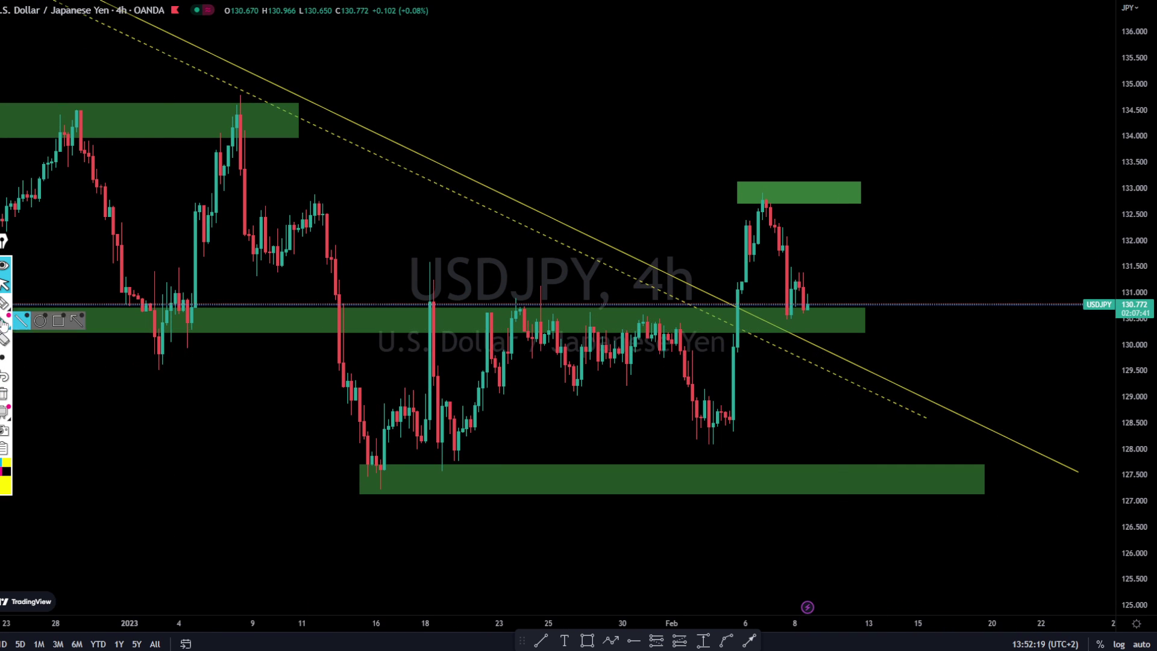
{"action": "left_click", "coordinate": [14, 304]}
{"action": "left_click_drag", "start_coordinate": [516, 314], "coordinate": [908, 320]}
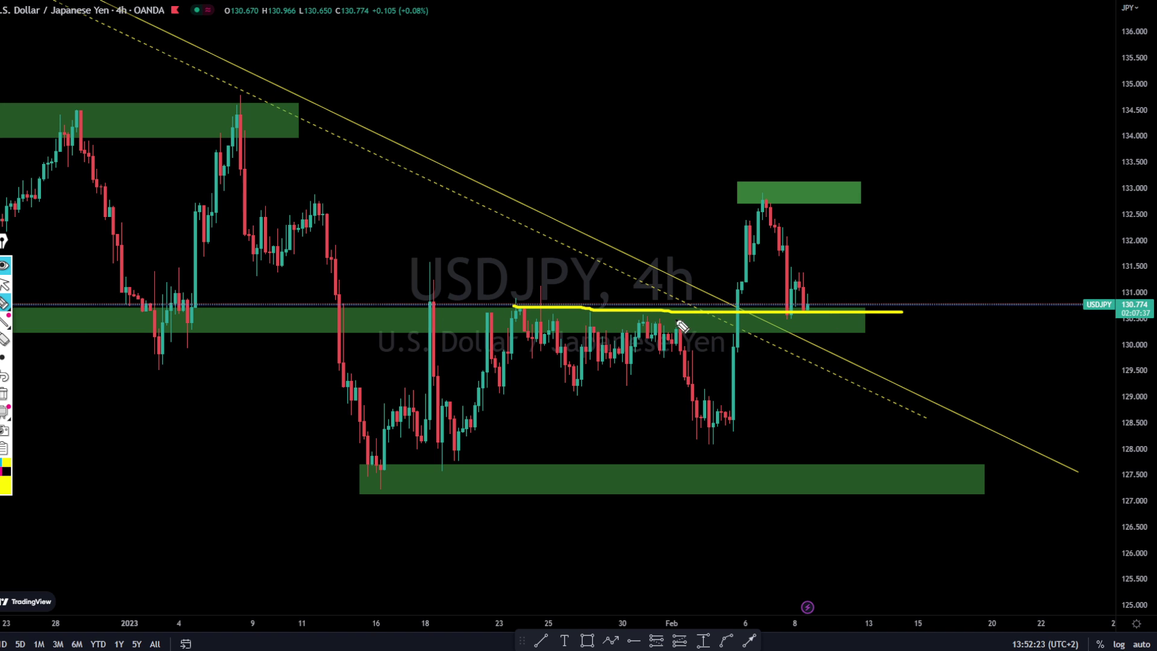
{"action": "left_click_drag", "start_coordinate": [729, 319], "coordinate": [924, 319]}
{"action": "left_click_drag", "start_coordinate": [596, 260], "coordinate": [795, 322]}
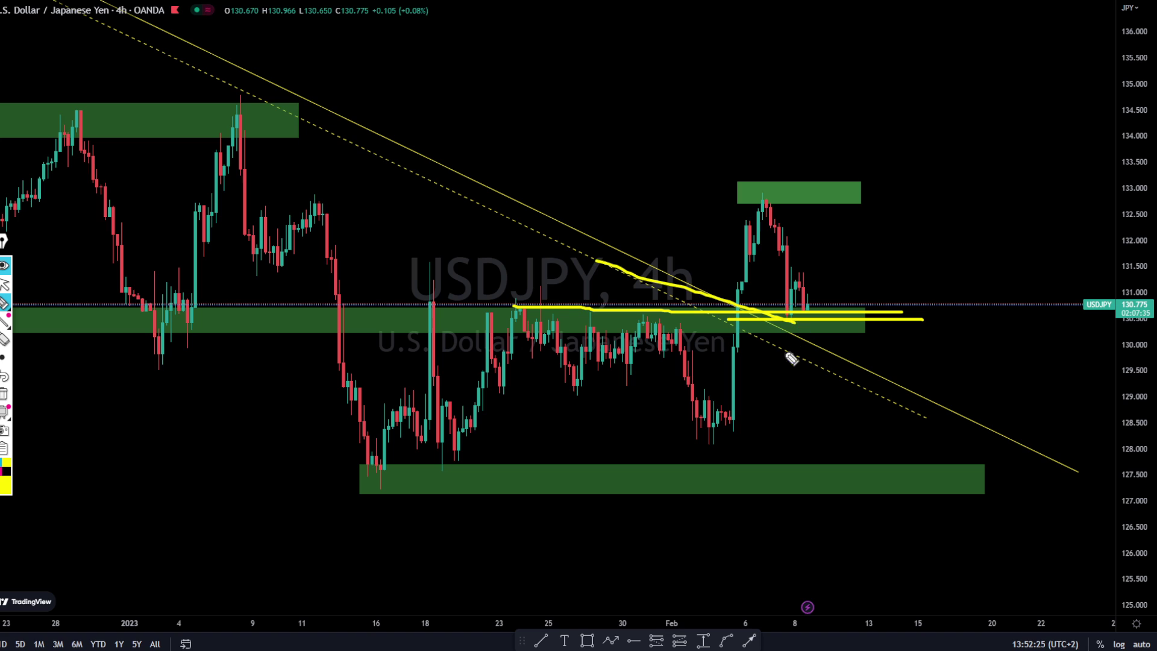
Step: Circle the latest high, sketch price swinging between the two zones, mark the upper level, add an upward arrow below support, and erase everything
{"action": "mouse_move", "coordinate": [761, 191]}
{"action": "left_mouse_down"}
{"action": "mouse_move", "coordinate": [815, 315]}
{"action": "mouse_move", "coordinate": [859, 192]}
{"action": "mouse_move", "coordinate": [913, 301]}
{"action": "mouse_move", "coordinate": [963, 164]}
{"action": "left_mouse_up"}
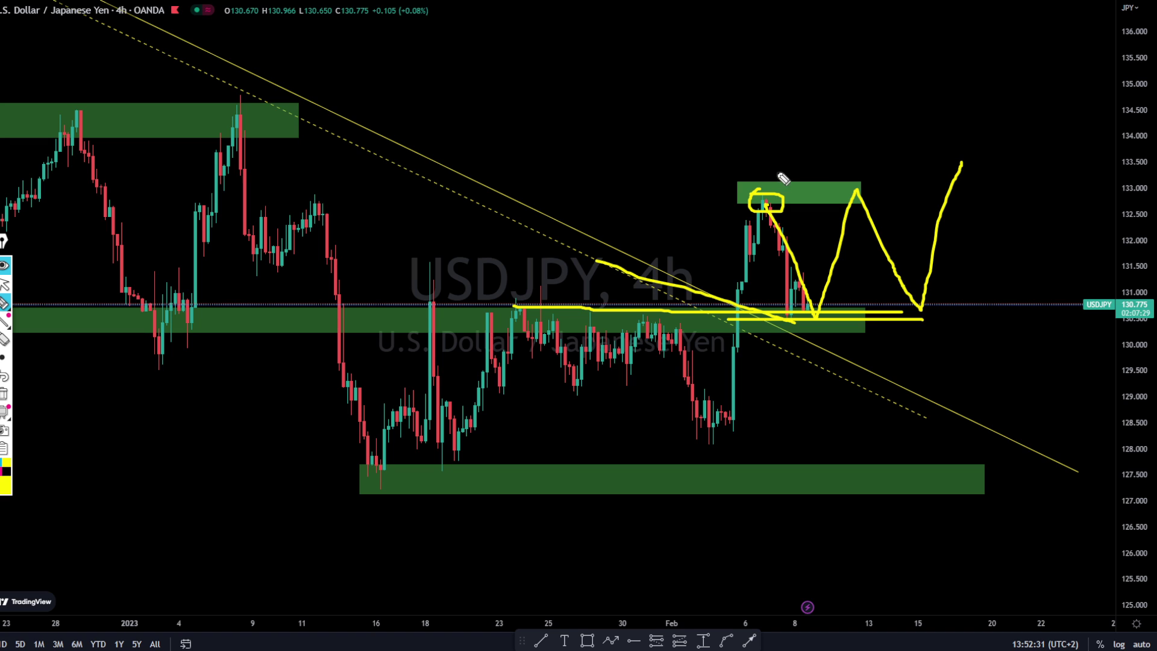
{"action": "left_click_drag", "start_coordinate": [721, 199], "coordinate": [973, 202]}
{"action": "left_click_drag", "start_coordinate": [821, 411], "coordinate": [842, 339]}
{"action": "mouse_move", "coordinate": [796, 372]}
{"action": "left_mouse_down"}
{"action": "mouse_move", "coordinate": [871, 365]}
{"action": "mouse_move", "coordinate": [874, 386]}
{"action": "left_mouse_up"}
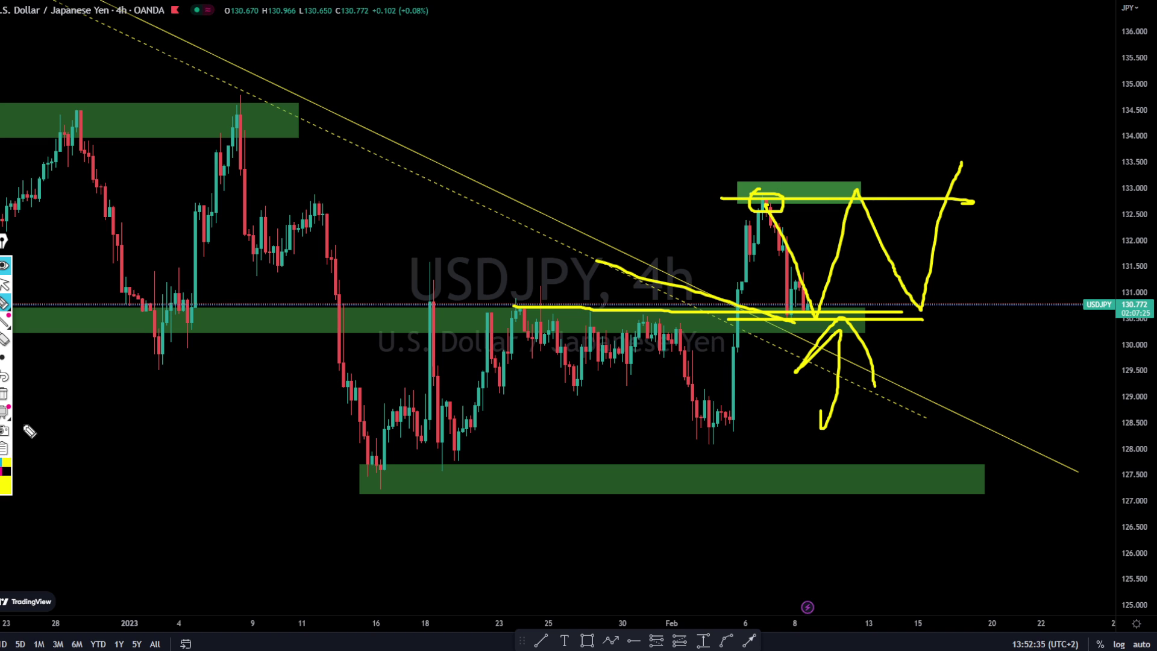
{"action": "left_click", "coordinate": [4, 397]}
Step: Sketch a rally from the falling trend line, mark both zone levels with a zigzag between them, and erase the sketch
{"action": "mouse_move", "coordinate": [828, 323]}
{"action": "left_mouse_down"}
{"action": "mouse_move", "coordinate": [823, 359]}
{"action": "mouse_move", "coordinate": [977, 104]}
{"action": "mouse_move", "coordinate": [994, 199]}
{"action": "left_mouse_up"}
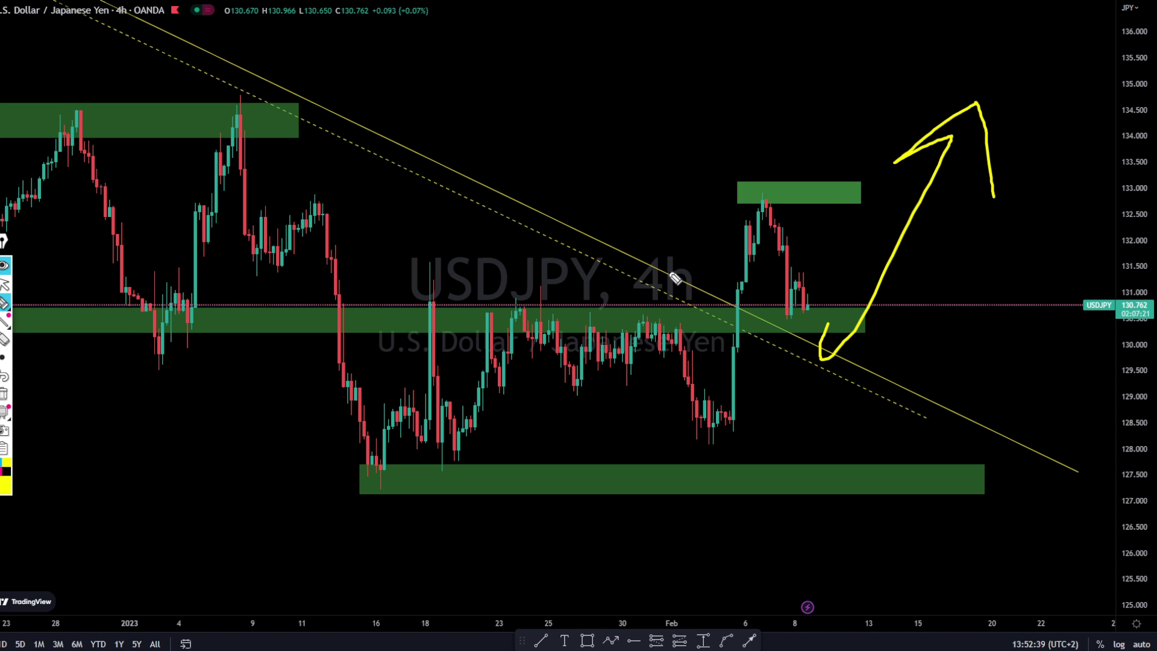
{"action": "left_click_drag", "start_coordinate": [700, 315], "coordinate": [989, 315]}
{"action": "left_click_drag", "start_coordinate": [703, 196], "coordinate": [1113, 203]}
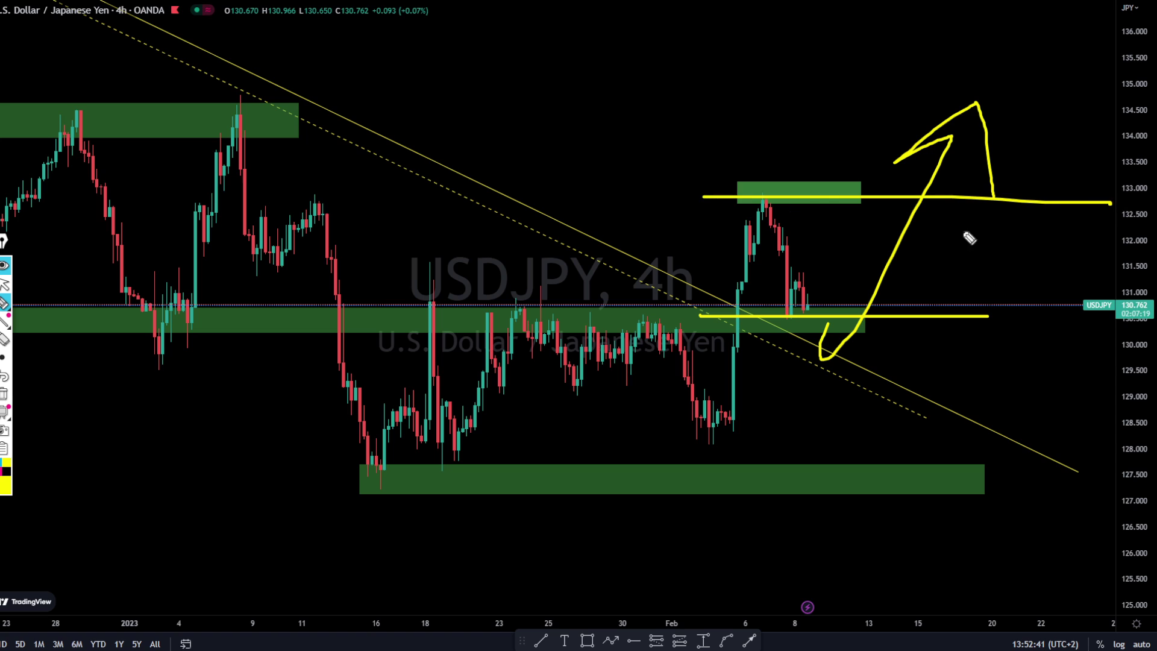
{"action": "left_click_drag", "start_coordinate": [739, 326], "coordinate": [982, 150]}
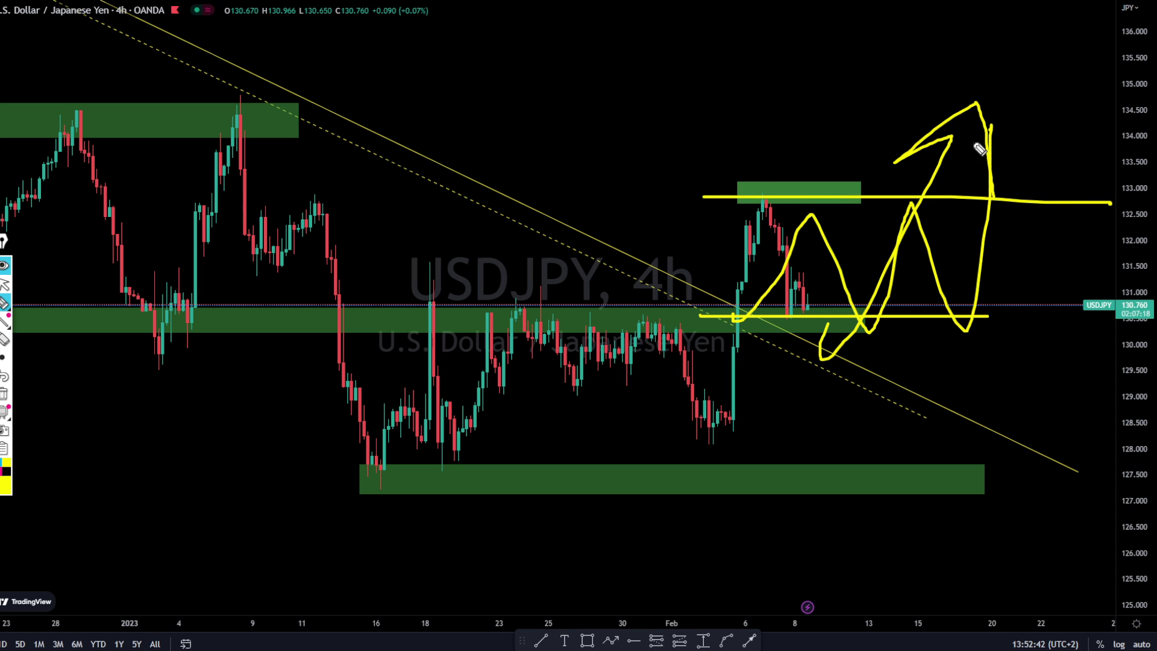
{"action": "left_click", "coordinate": [8, 395]}
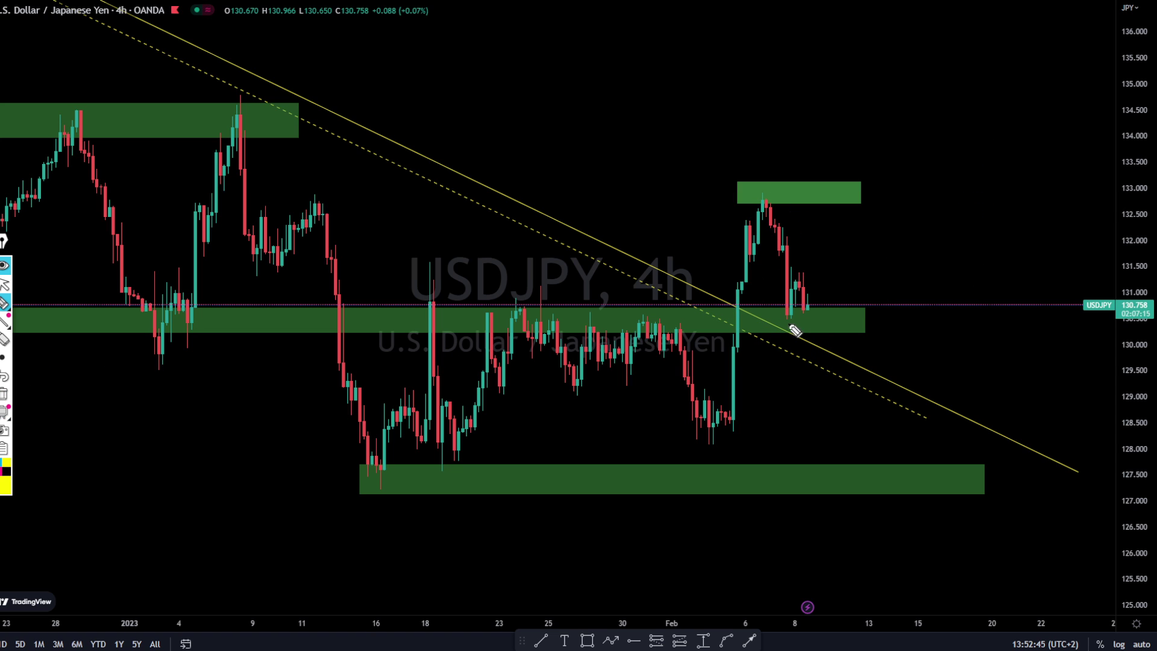
Step: Place a long position beside the current price with entry at 130.994, target at 132.749 and stop at 130.246, and shorten its box
{"action": "left_click", "coordinate": [3, 288]}
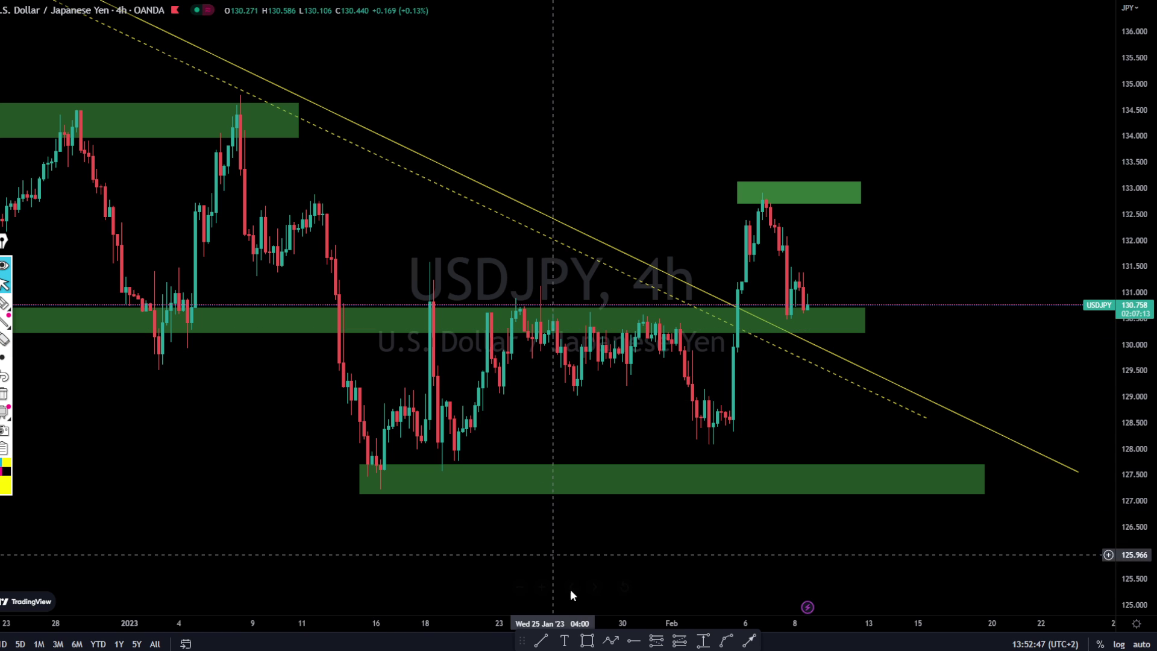
{"action": "left_click", "coordinate": [680, 641]}
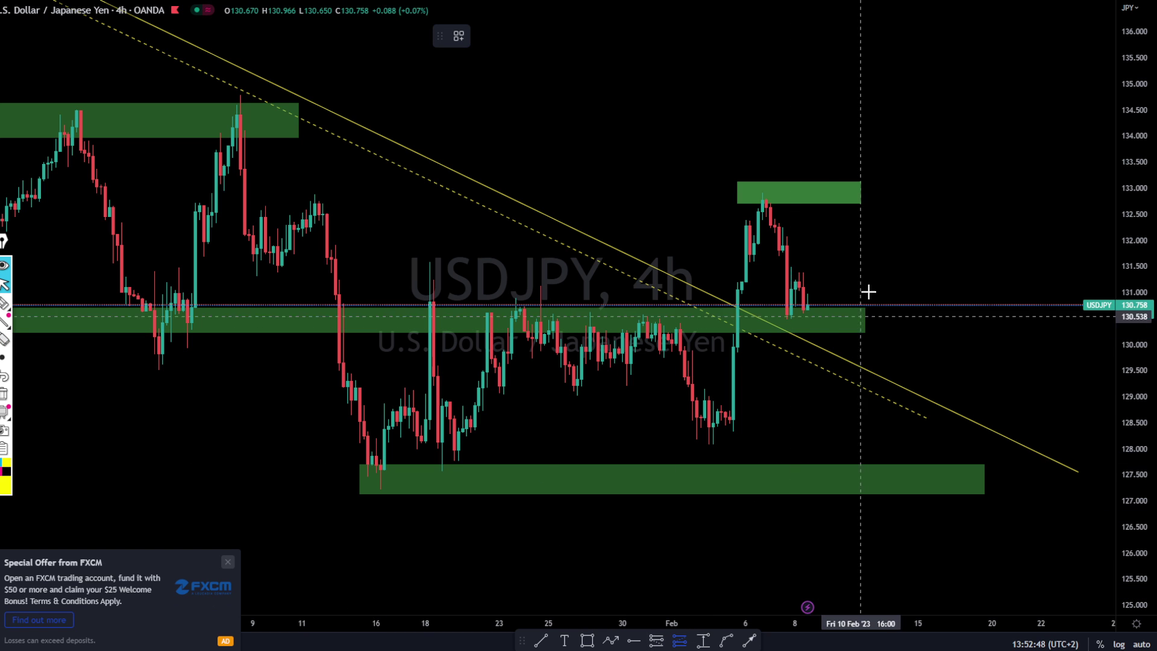
{"action": "left_click", "coordinate": [812, 293]}
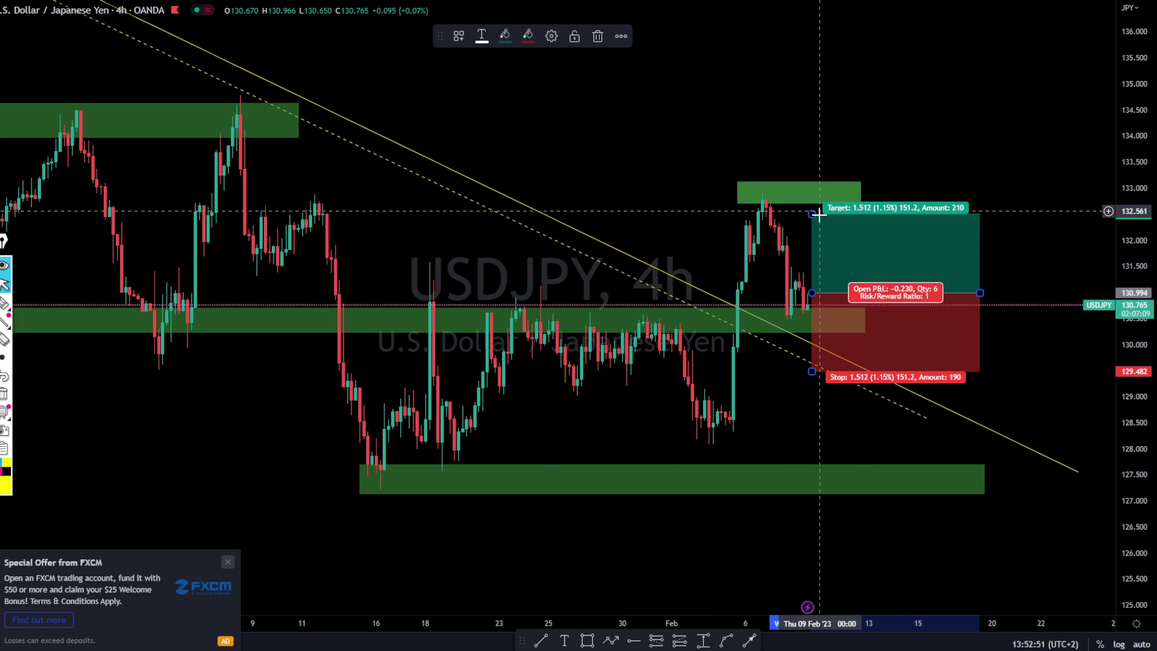
{"action": "left_click_drag", "start_coordinate": [812, 214], "coordinate": [812, 201]}
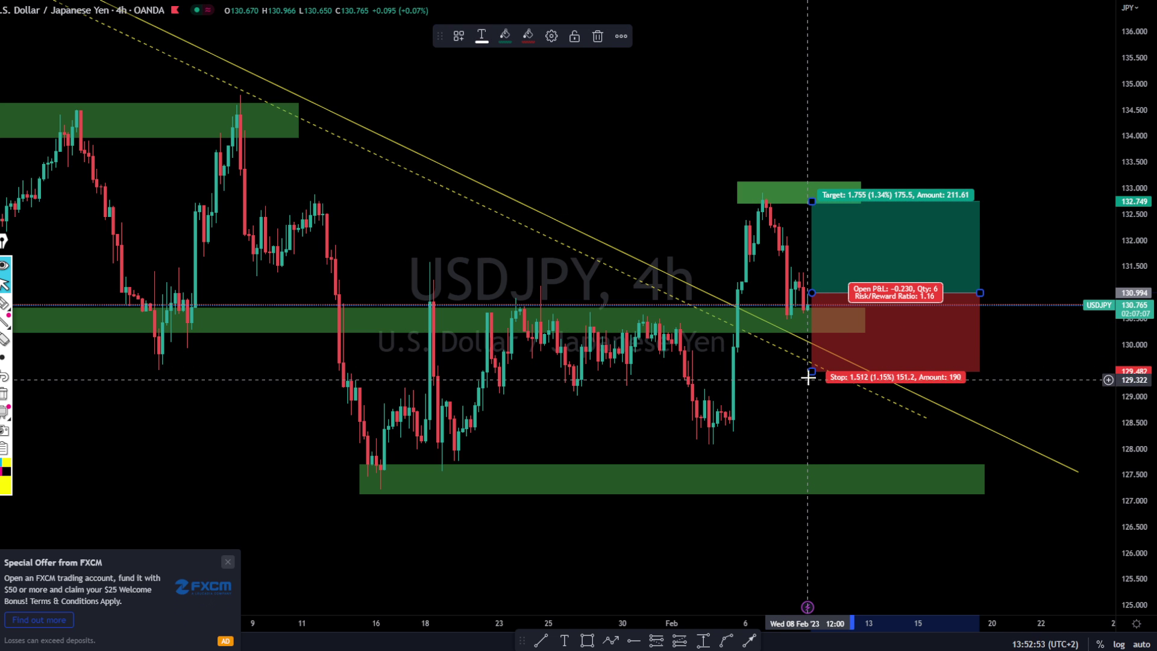
{"action": "left_click_drag", "start_coordinate": [812, 371], "coordinate": [810, 331]}
{"action": "left_click_drag", "start_coordinate": [980, 293], "coordinate": [844, 291]}
{"action": "left_click", "coordinate": [943, 263]}
{"action": "scroll", "coordinate": [962, 340], "scroll_direction": "up", "scroll_amount": 2}
{"action": "scroll", "coordinate": [962, 340], "scroll_direction": "up", "scroll_amount": 1}
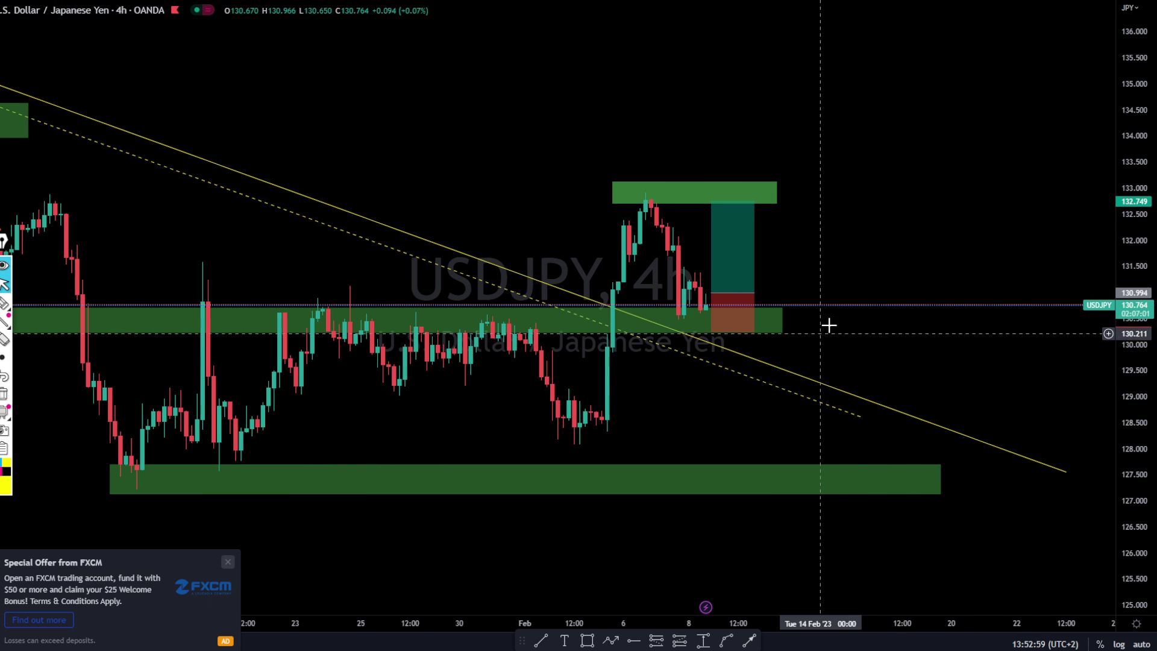
{"action": "left_click_drag", "start_coordinate": [1004, 318], "coordinate": [1083, 328]}
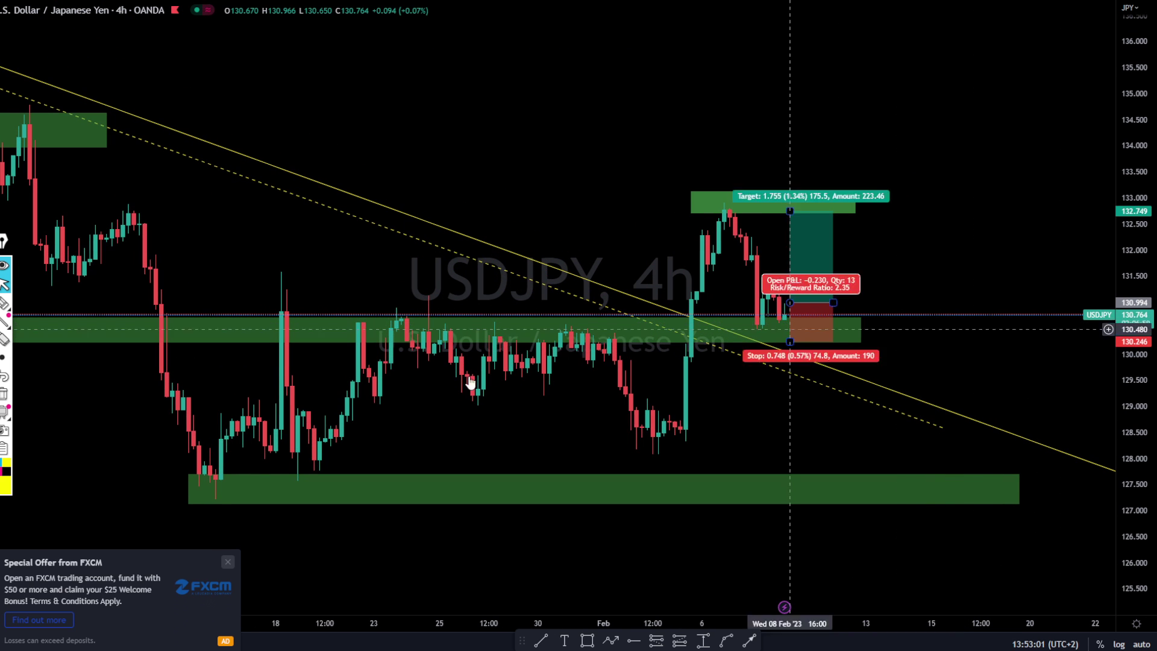
Step: Sketch an upward arrow from below the falling trend line into the long position's stop area, and erase it
{"action": "left_click", "coordinate": [4, 304]}
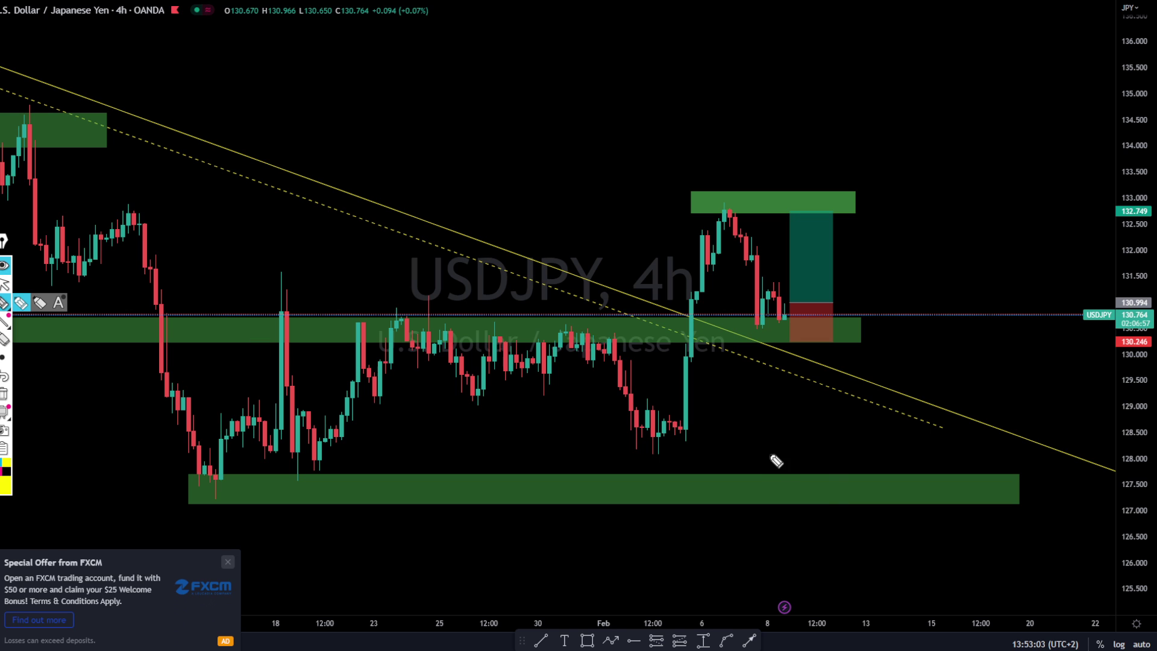
{"action": "mouse_move", "coordinate": [772, 463]}
{"action": "left_mouse_down"}
{"action": "mouse_move", "coordinate": [811, 375]}
{"action": "mouse_move", "coordinate": [796, 390]}
{"action": "mouse_move", "coordinate": [853, 435]}
{"action": "left_mouse_up"}
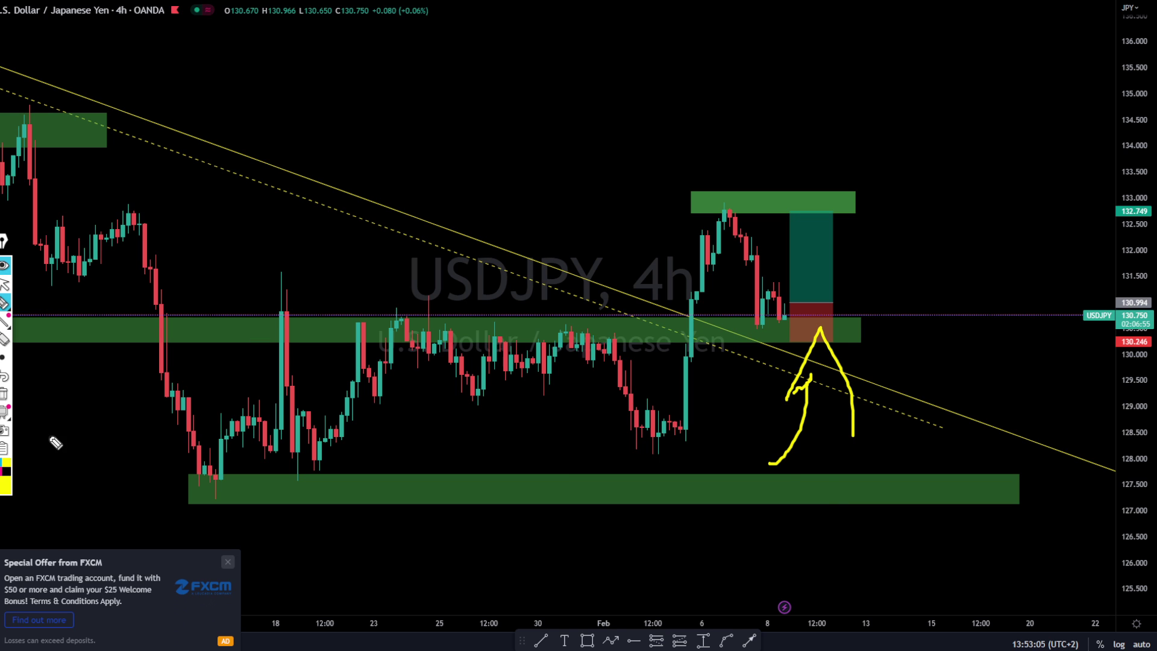
{"action": "left_click", "coordinate": [2, 395]}
{"action": "left_click", "coordinate": [4, 285]}
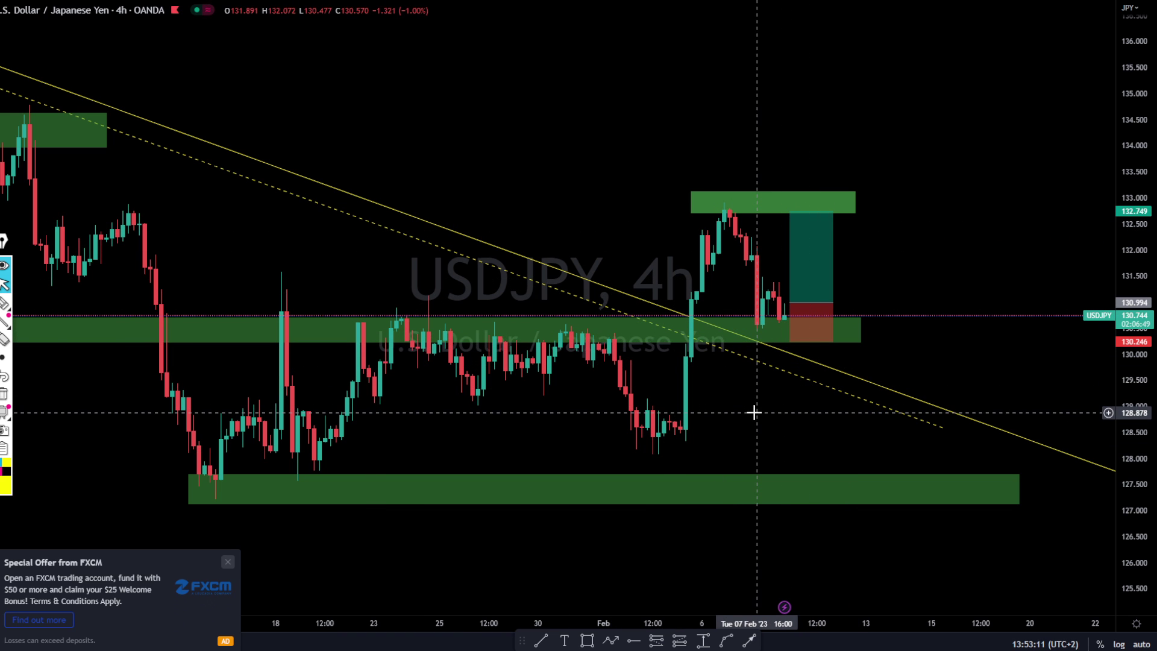
Step: Open the XAUUSD 4-hour chart and delete the short position drawn around the lower zone
{"action": "key", "text": "Down"}
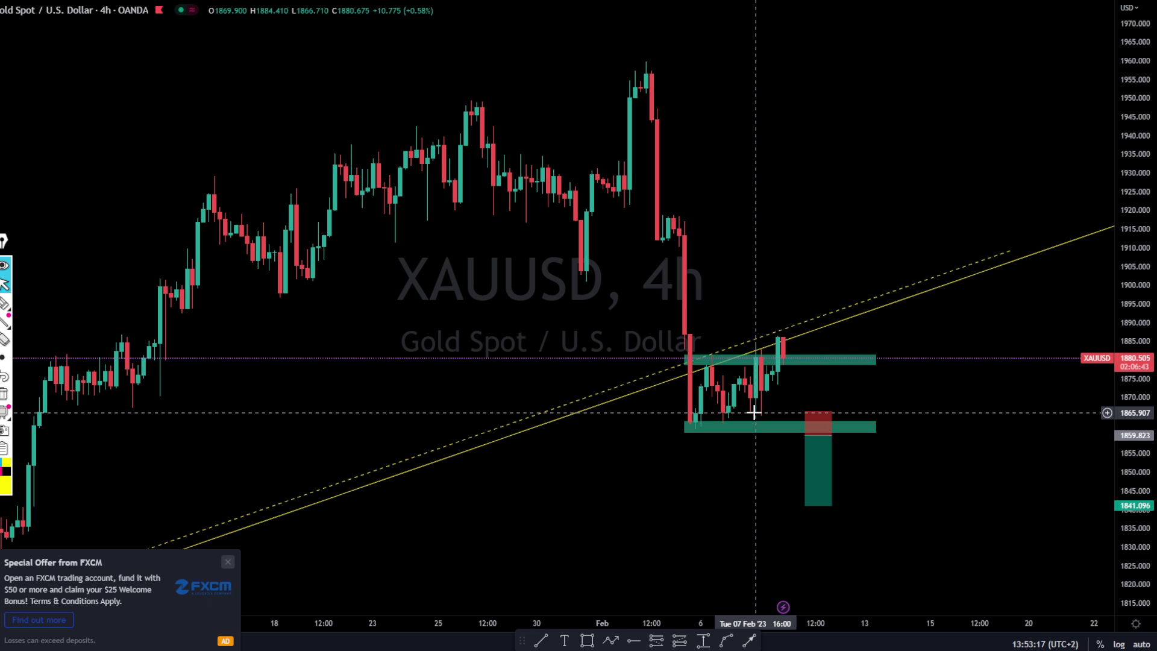
{"action": "left_click", "coordinate": [819, 476]}
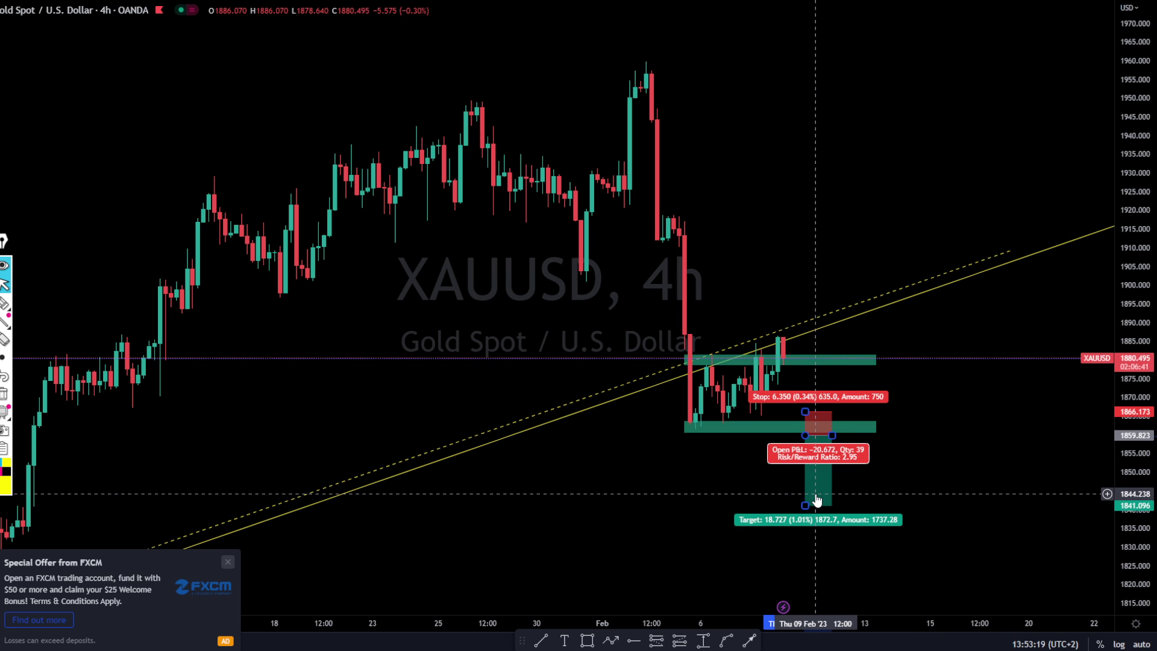
{"action": "left_click", "coordinate": [598, 36]}
Step: Sketch price swinging upward along the whole rising trend line to about 1960, and erase the sketch
{"action": "scroll", "coordinate": [646, 176], "scroll_direction": "down", "scroll_amount": 5}
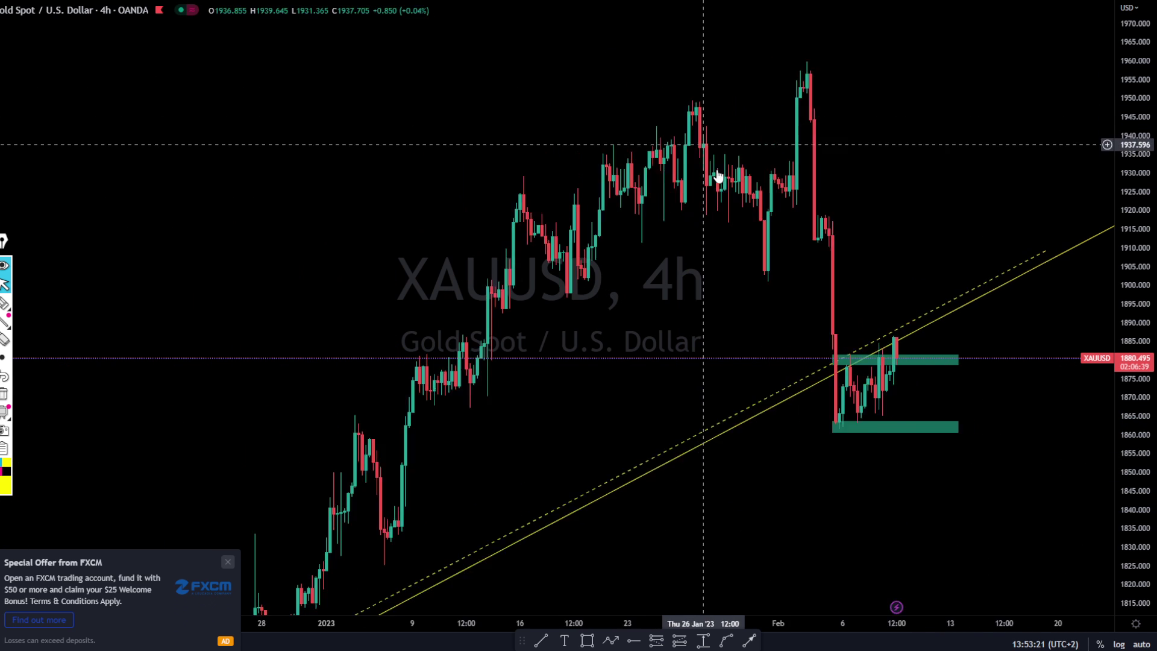
{"action": "left_click_drag", "start_coordinate": [1136, 90], "coordinate": [1137, 428]}
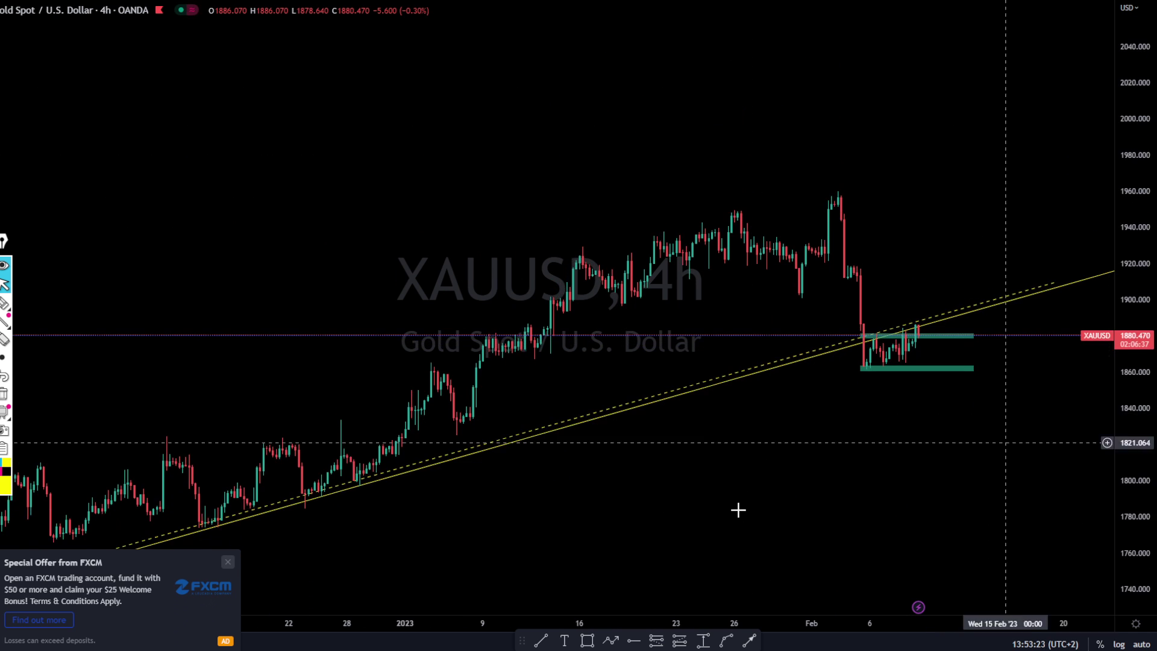
{"action": "scroll", "coordinate": [678, 501], "scroll_direction": "down", "scroll_amount": 3}
{"action": "left_click_drag", "start_coordinate": [692, 519], "coordinate": [651, 396]}
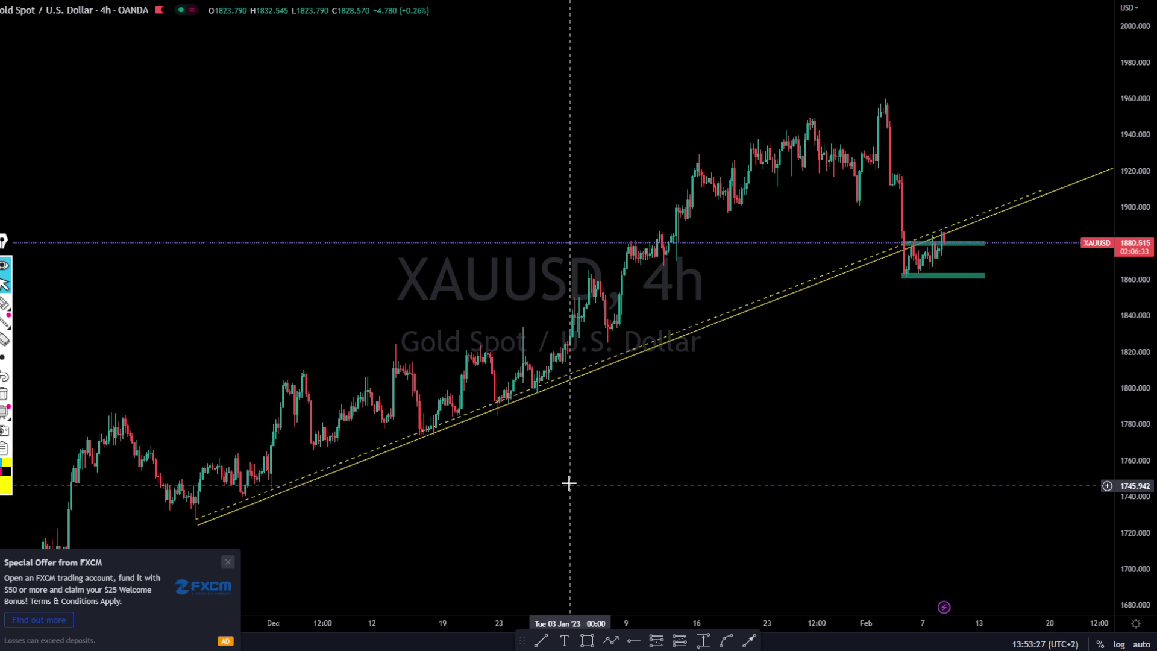
{"action": "left_click_drag", "start_coordinate": [566, 555], "coordinate": [540, 462]}
{"action": "left_click", "coordinate": [4, 304]}
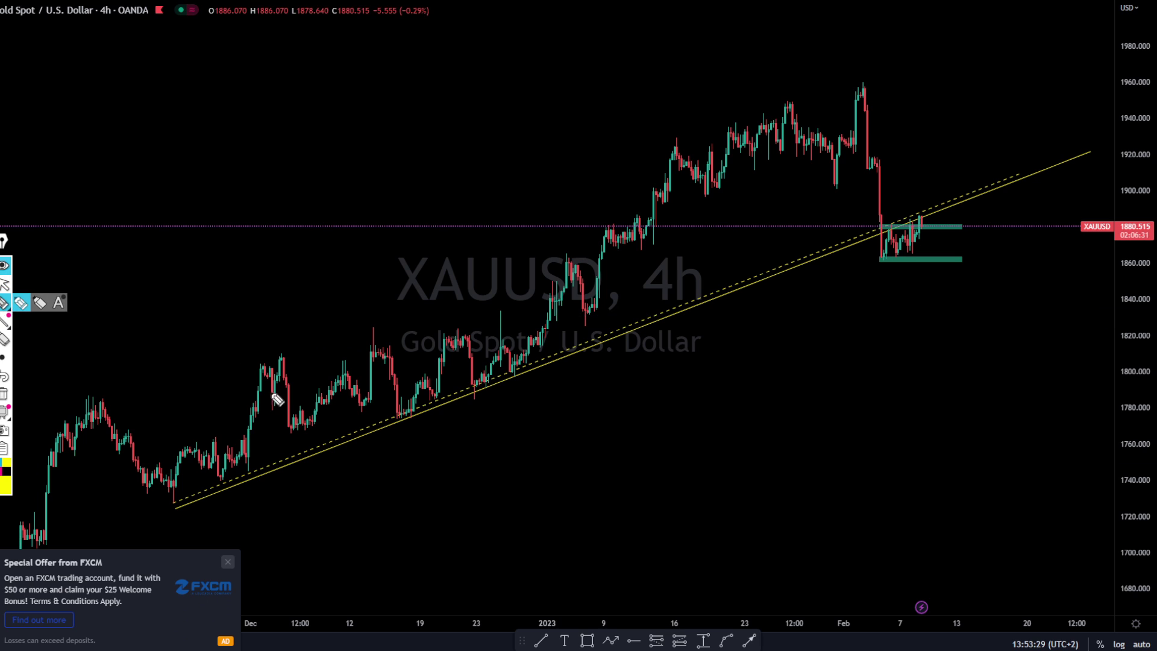
{"action": "mouse_move", "coordinate": [183, 470]}
{"action": "left_mouse_down"}
{"action": "mouse_move", "coordinate": [331, 458]}
{"action": "mouse_move", "coordinate": [701, 222]}
{"action": "mouse_move", "coordinate": [1006, 77]}
{"action": "left_mouse_up"}
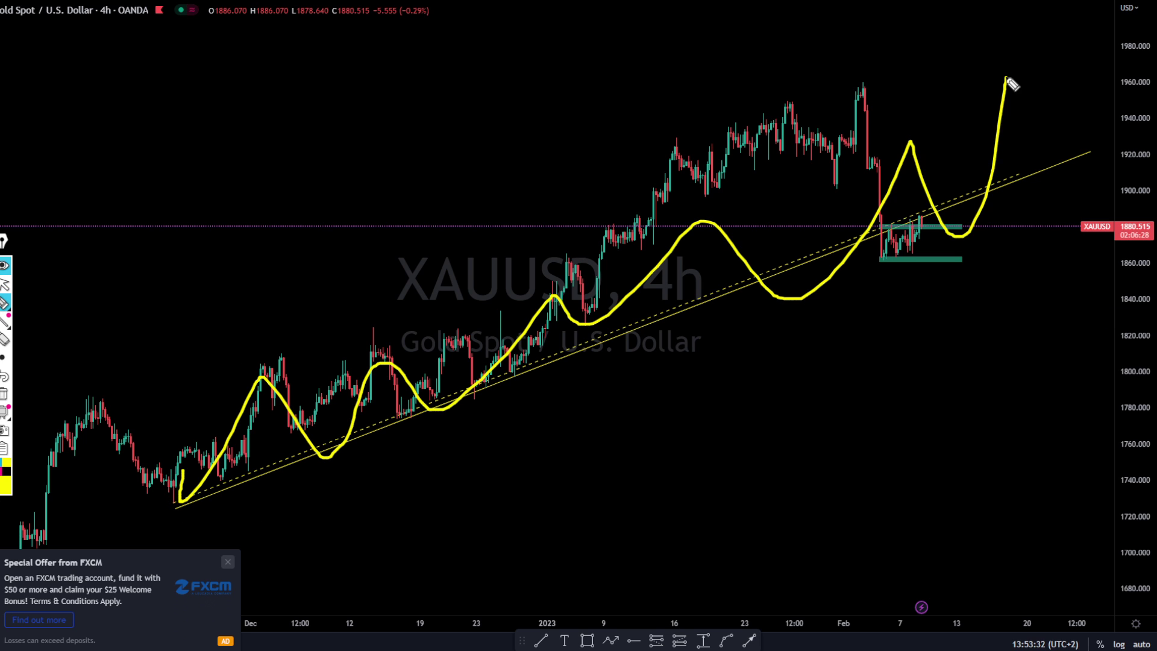
{"action": "left_click", "coordinate": [5, 394]}
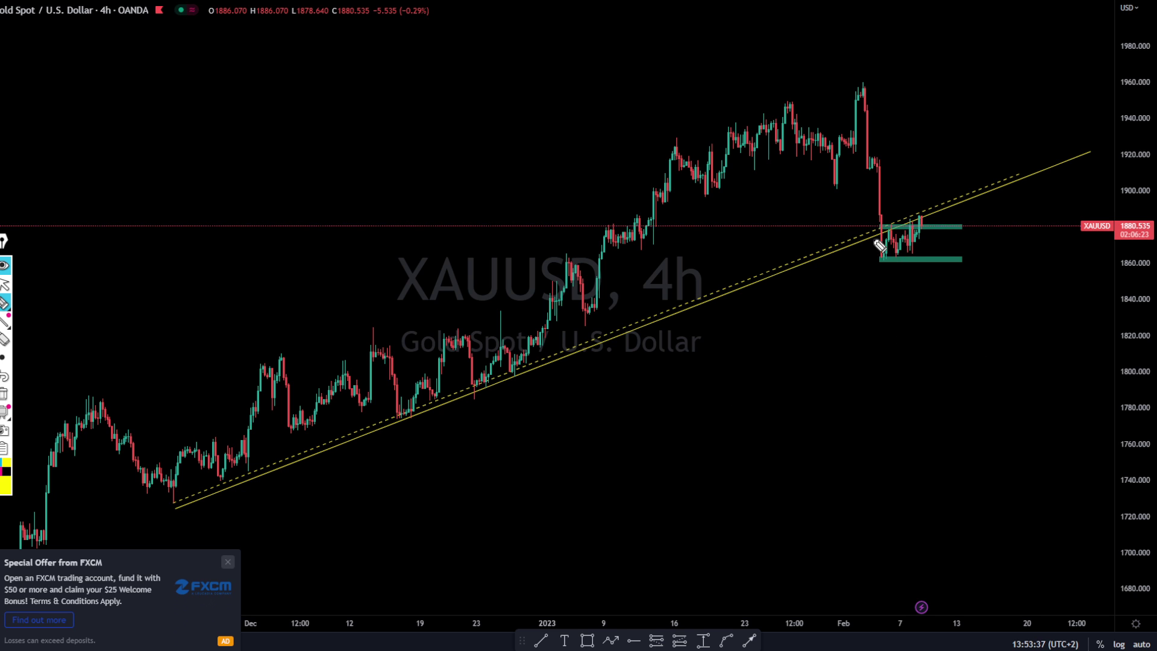
Step: Trace both zones, sketch a zigzag between them and an upward breakout arrow to about 1930, and erase everything
{"action": "left_click", "coordinate": [4, 284]}
{"action": "scroll", "coordinate": [733, 320], "scroll_direction": "up", "scroll_amount": 4}
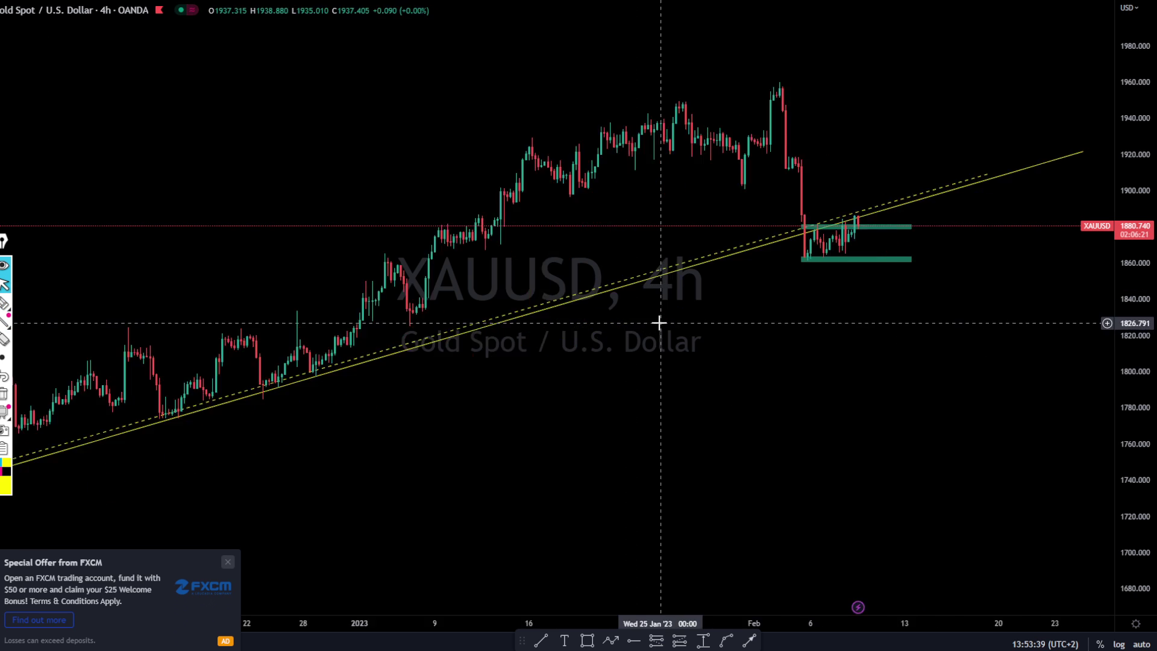
{"action": "left_click_drag", "start_coordinate": [1127, 506], "coordinate": [1088, 310]}
{"action": "left_click_drag", "start_coordinate": [911, 333], "coordinate": [937, 510]}
{"action": "scroll", "coordinate": [894, 414], "scroll_direction": "up", "scroll_amount": 3}
{"action": "left_click_drag", "start_coordinate": [924, 439], "coordinate": [992, 497]}
{"action": "scroll", "coordinate": [944, 466], "scroll_direction": "down", "scroll_amount": 2}
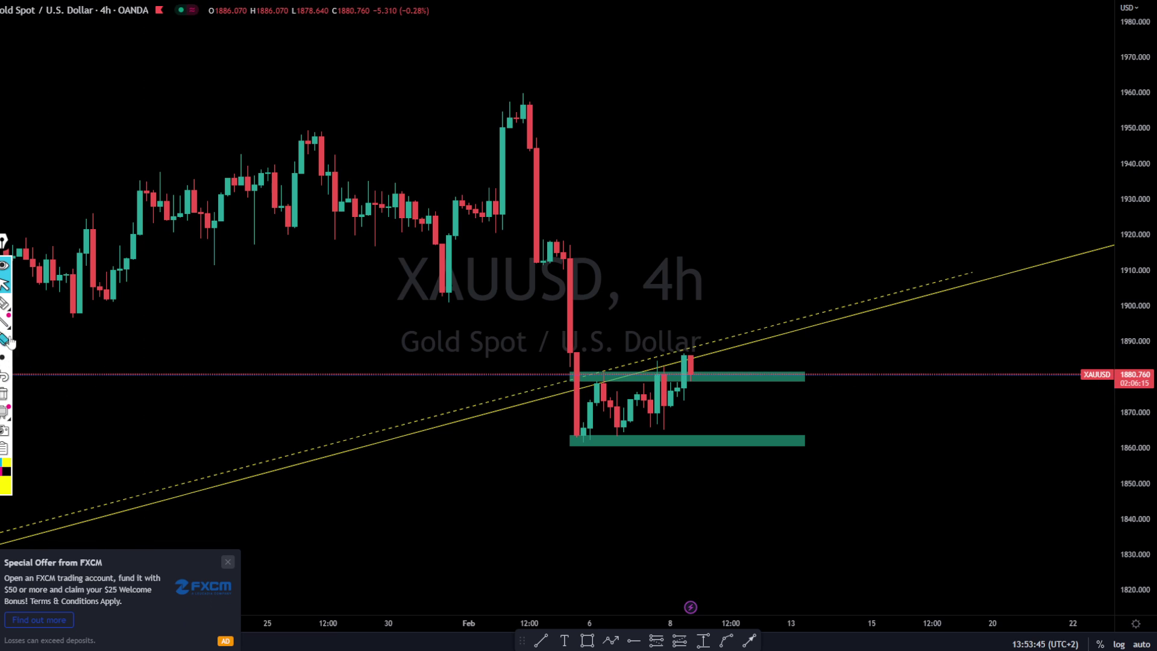
{"action": "left_click", "coordinate": [5, 304]}
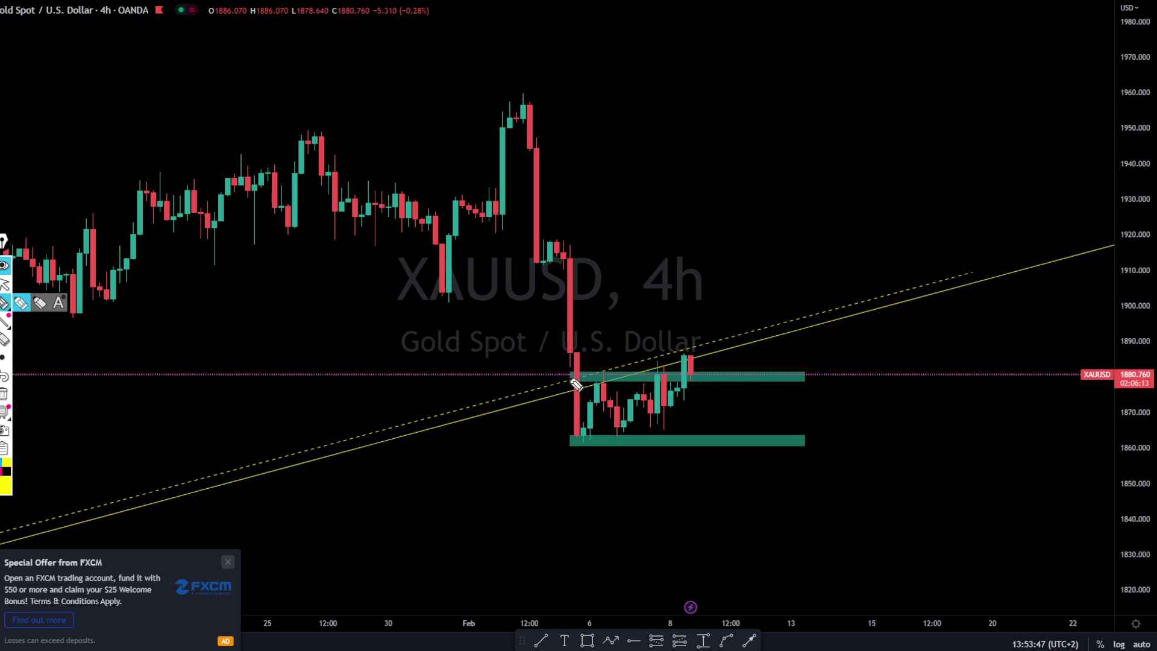
{"action": "left_click_drag", "start_coordinate": [570, 379], "coordinate": [758, 373]}
{"action": "mouse_move", "coordinate": [569, 440]}
{"action": "left_mouse_down"}
{"action": "mouse_move", "coordinate": [727, 442]}
{"action": "mouse_move", "coordinate": [580, 380]}
{"action": "mouse_move", "coordinate": [612, 433]}
{"action": "mouse_move", "coordinate": [647, 371]}
{"action": "mouse_move", "coordinate": [661, 432]}
{"action": "mouse_move", "coordinate": [691, 340]}
{"action": "mouse_move", "coordinate": [727, 320]}
{"action": "mouse_move", "coordinate": [695, 290]}
{"action": "mouse_move", "coordinate": [795, 307]}
{"action": "left_mouse_up"}
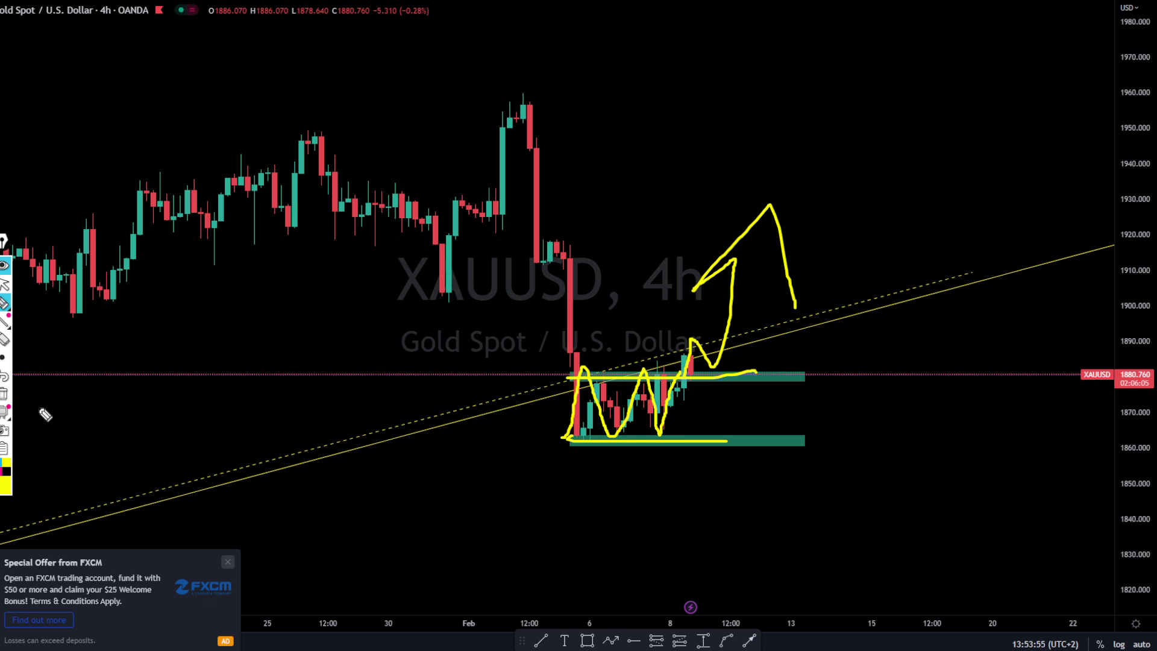
{"action": "left_click", "coordinate": [3, 393]}
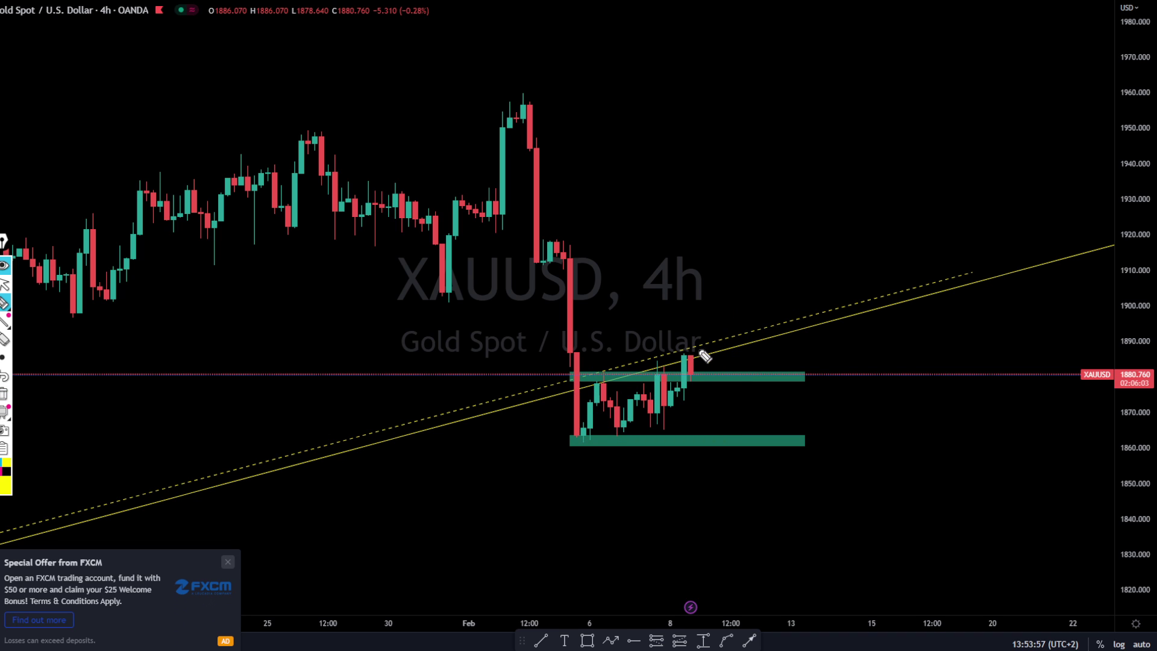
Step: Circle the latest high, add an upward arrow below the rising trend line, sketch a breakout rally to about 1960, and erase everything
{"action": "mouse_move", "coordinate": [688, 338]}
{"action": "left_mouse_down"}
{"action": "mouse_move", "coordinate": [686, 383]}
{"action": "mouse_move", "coordinate": [651, 337]}
{"action": "mouse_move", "coordinate": [716, 283]}
{"action": "left_mouse_up"}
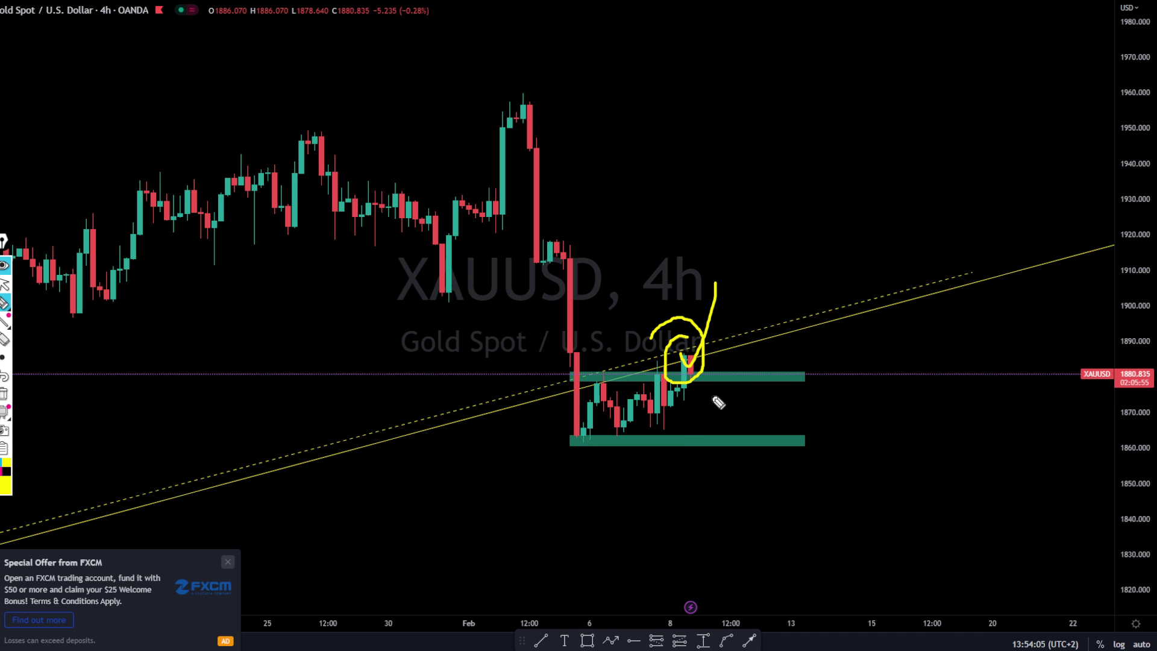
{"action": "mouse_move", "coordinate": [366, 524]}
{"action": "left_mouse_down"}
{"action": "mouse_move", "coordinate": [404, 446]}
{"action": "mouse_move", "coordinate": [446, 515]}
{"action": "left_mouse_up"}
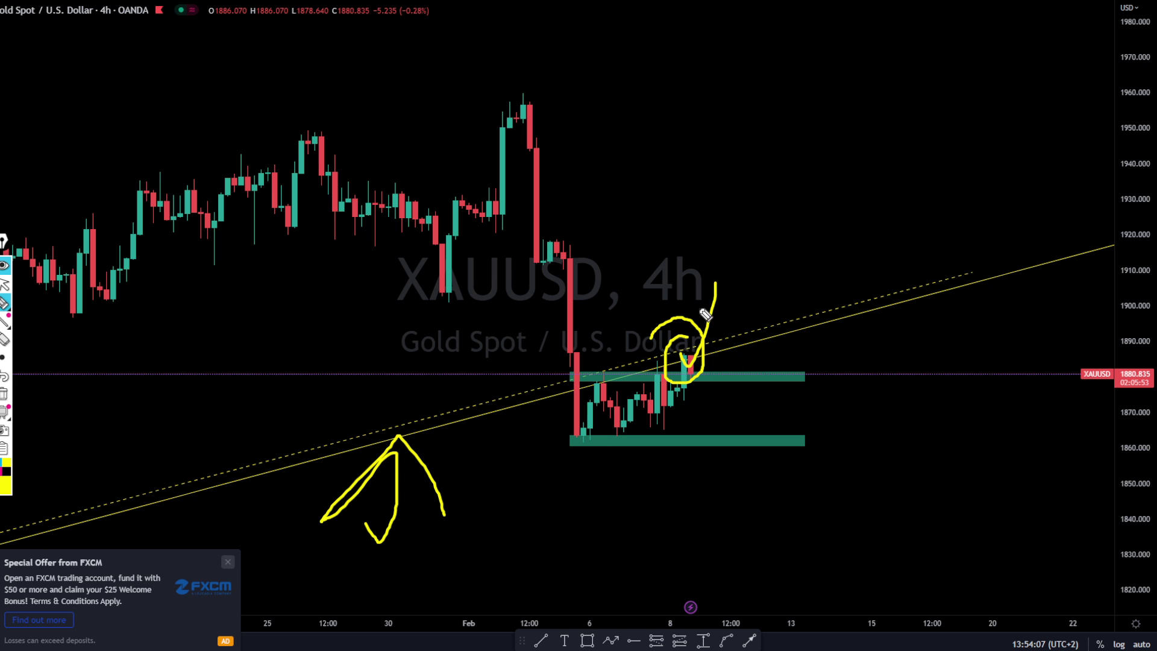
{"action": "mouse_move", "coordinate": [694, 346]}
{"action": "left_mouse_down"}
{"action": "mouse_move", "coordinate": [748, 305]}
{"action": "mouse_move", "coordinate": [826, 126]}
{"action": "mouse_move", "coordinate": [904, 197]}
{"action": "left_mouse_up"}
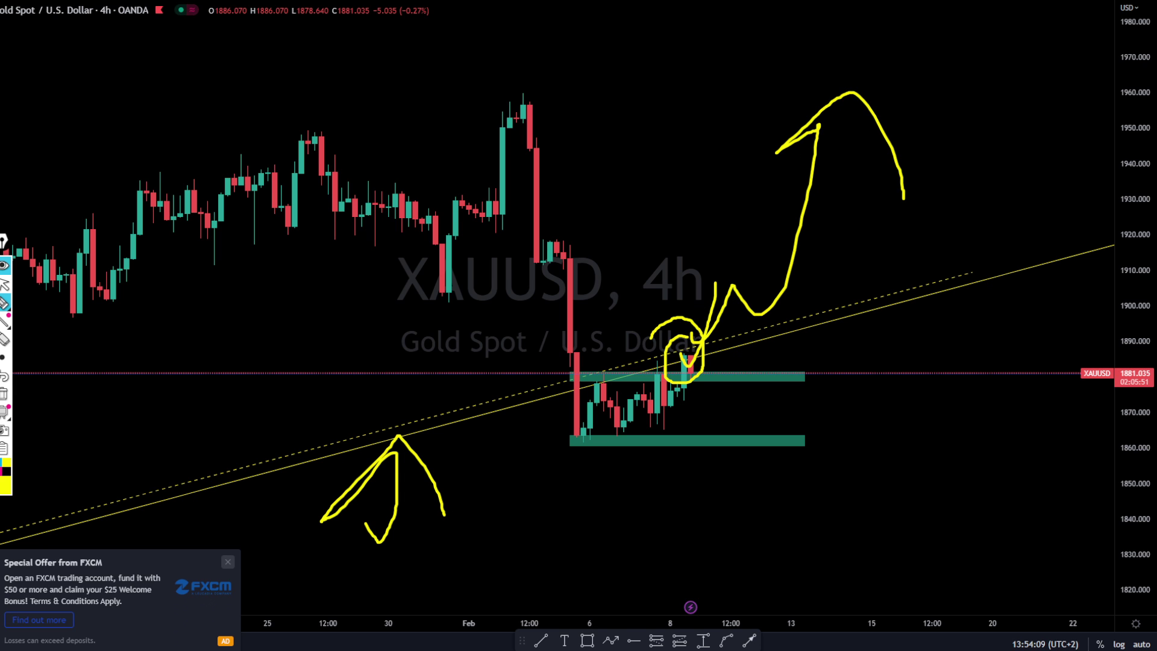
{"action": "left_click", "coordinate": [2, 393]}
Step: Sketch a drop from the rising trend line through both zones to about 1845, and erase it
{"action": "left_click", "coordinate": [4, 284]}
{"action": "scroll", "coordinate": [418, 323], "scroll_direction": "down", "scroll_amount": 5}
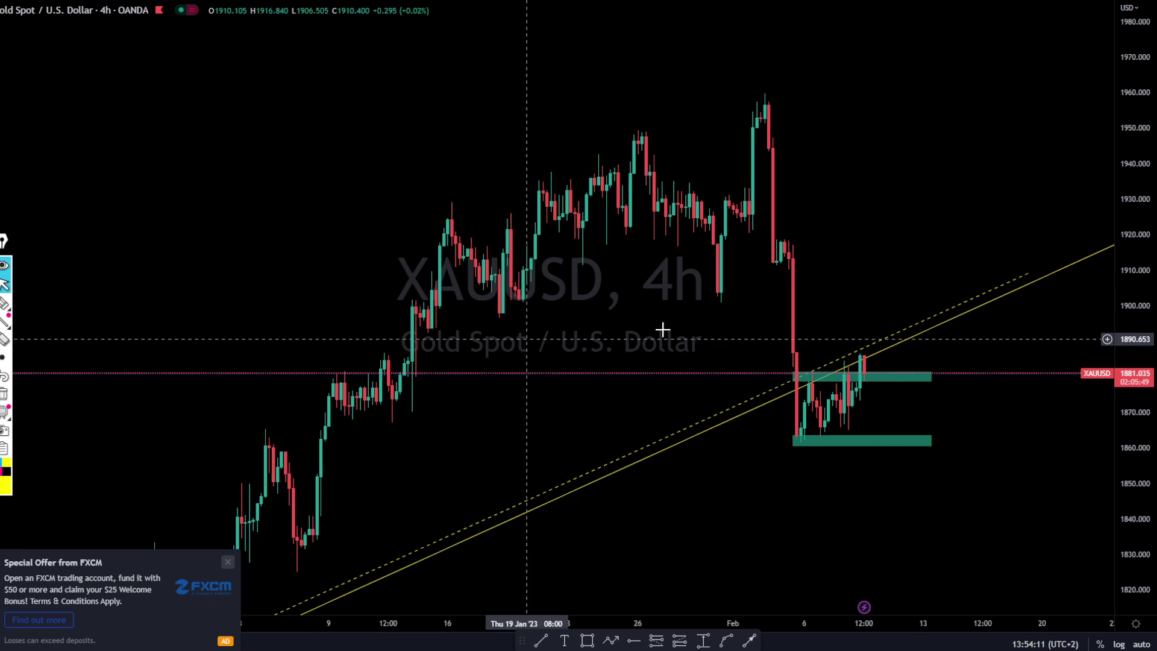
{"action": "left_click_drag", "start_coordinate": [1133, 123], "coordinate": [1133, 265]}
{"action": "left_click_drag", "start_coordinate": [875, 510], "coordinate": [847, 430]}
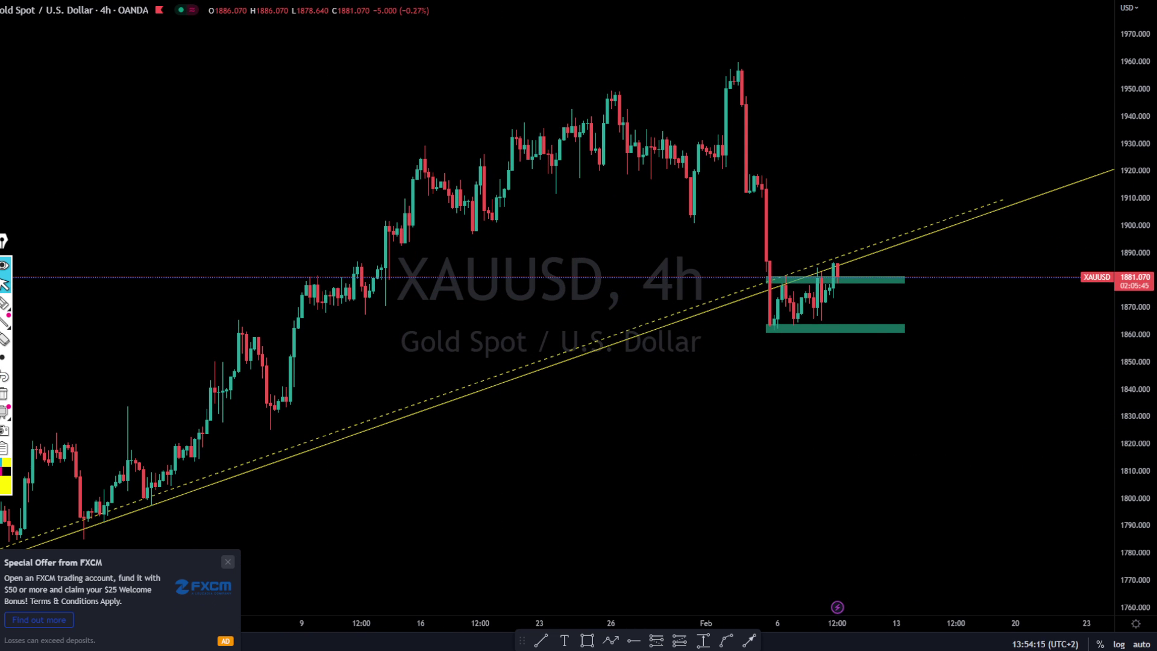
{"action": "left_click", "coordinate": [4, 305]}
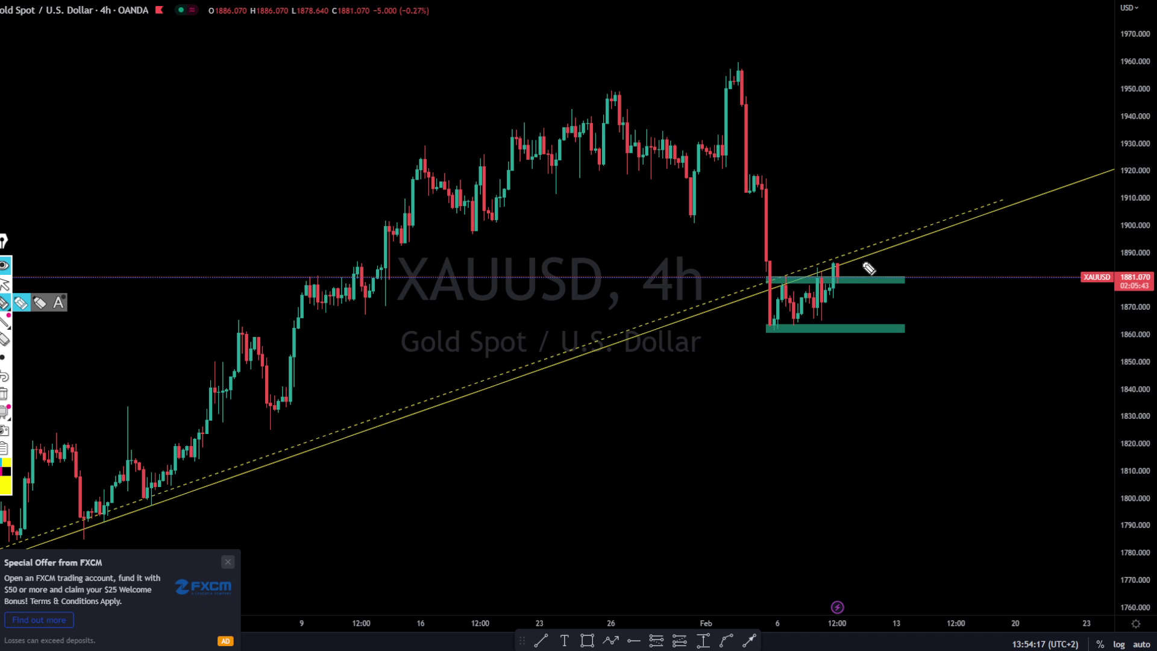
{"action": "left_click_drag", "start_coordinate": [837, 262], "coordinate": [894, 378]}
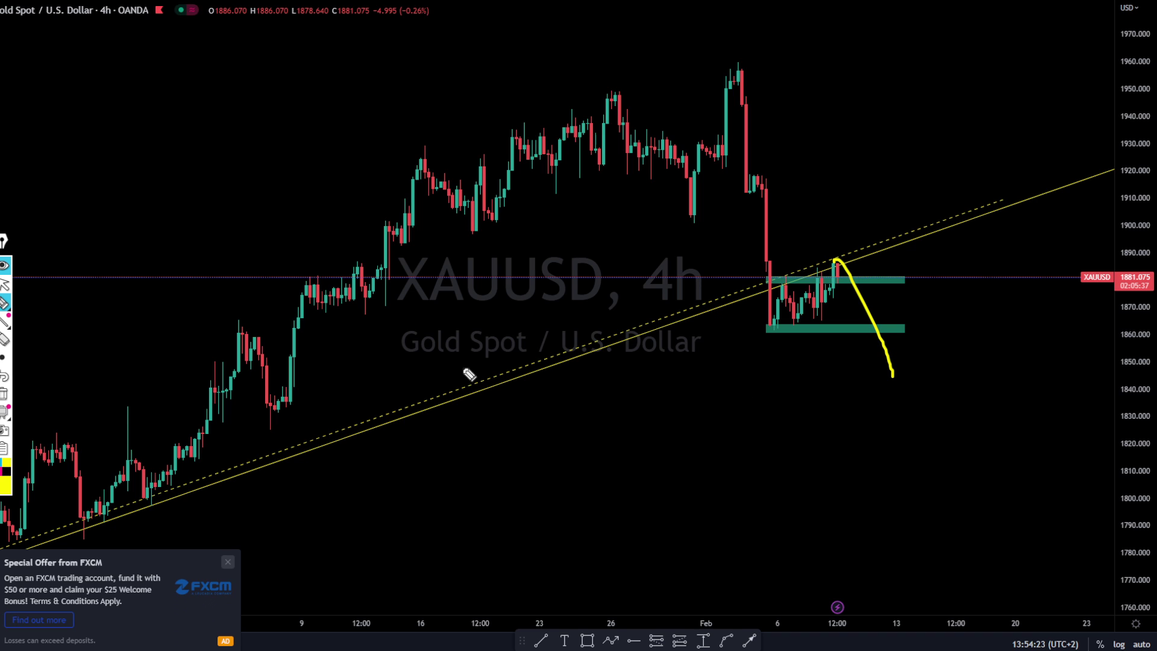
{"action": "left_click", "coordinate": [5, 394]}
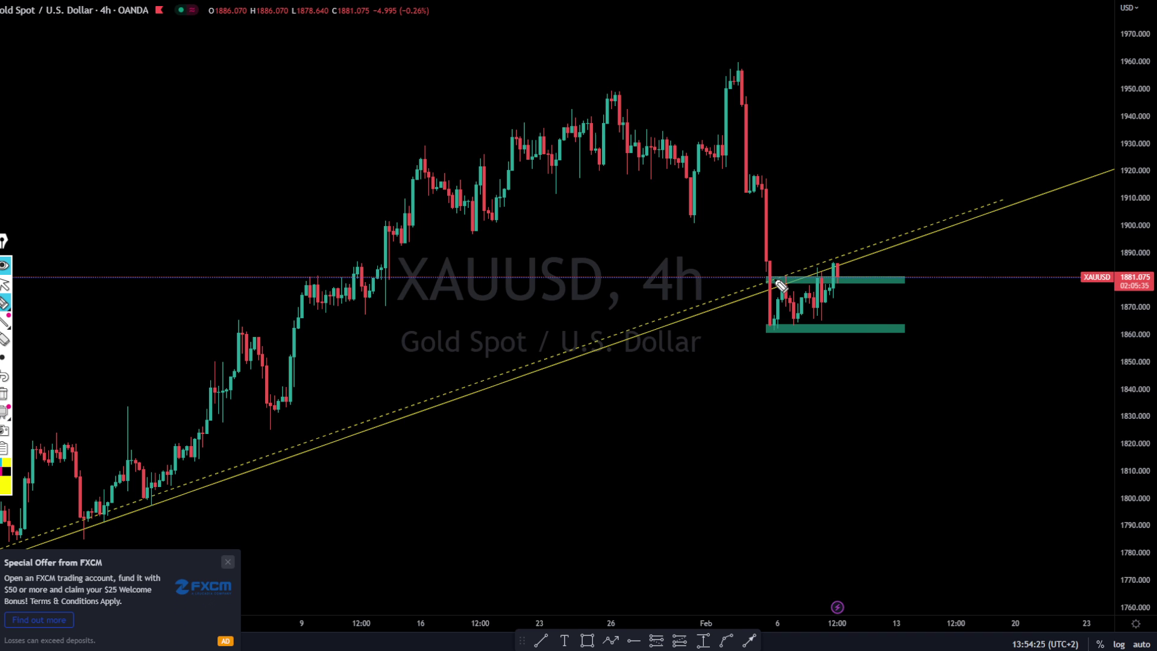
Step: Trace the two zone levels, sketch price zigzagging between them, and mark a short level just above the upper zone
{"action": "left_click_drag", "start_coordinate": [774, 279], "coordinate": [986, 272]}
{"action": "left_click_drag", "start_coordinate": [767, 328], "coordinate": [954, 328]}
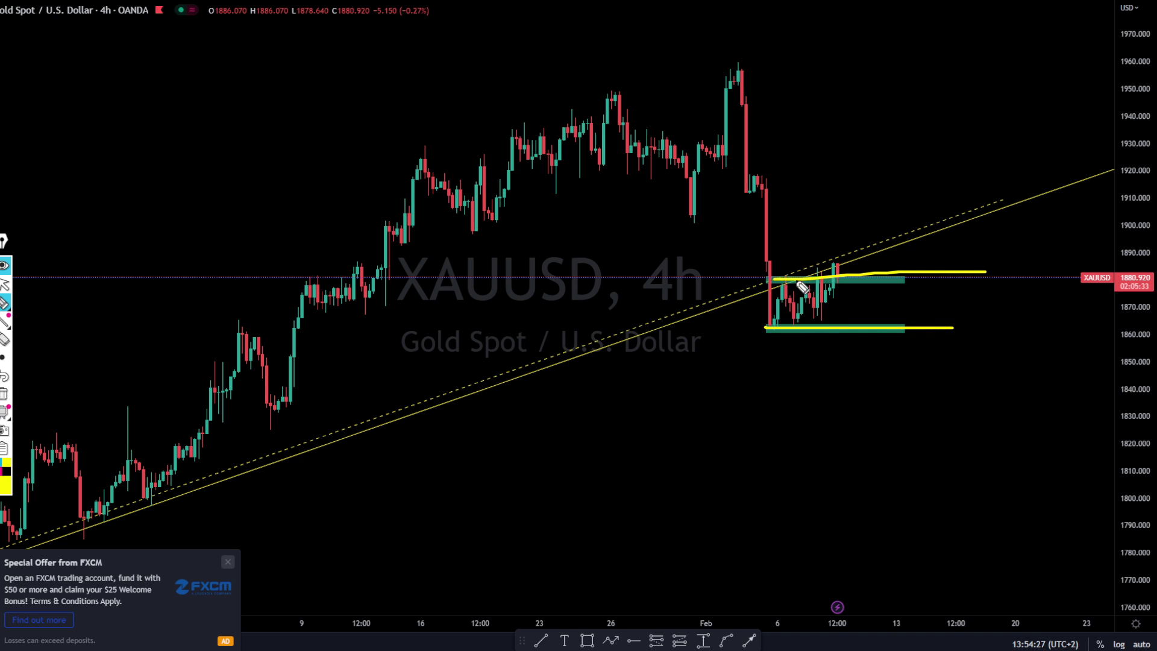
{"action": "mouse_move", "coordinate": [802, 287]}
{"action": "left_mouse_down"}
{"action": "mouse_move", "coordinate": [931, 298]}
{"action": "mouse_move", "coordinate": [938, 328]}
{"action": "left_mouse_up"}
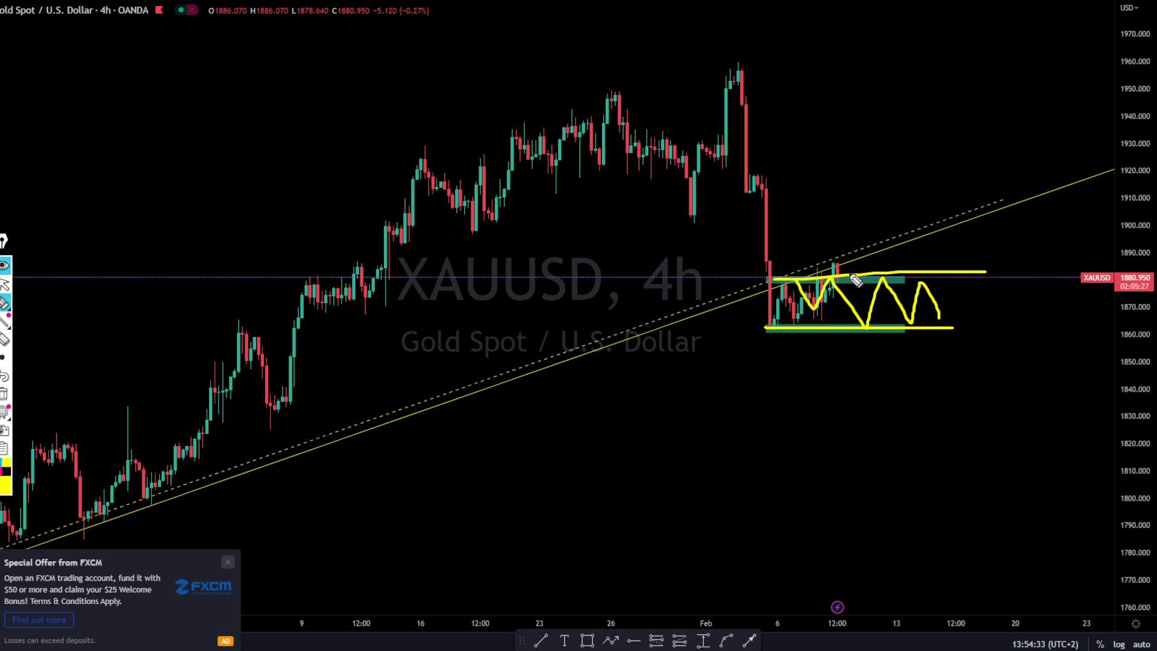
{"action": "left_click_drag", "start_coordinate": [838, 273], "coordinate": [886, 266]}
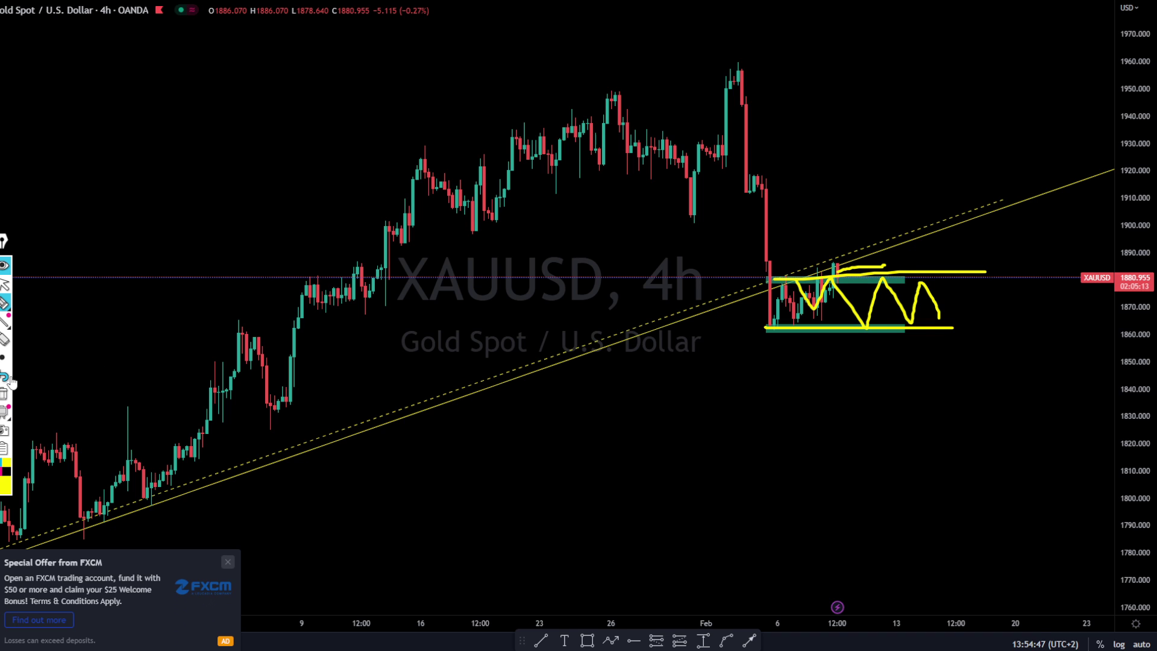
{"action": "mouse_move", "coordinate": [5, 411]}
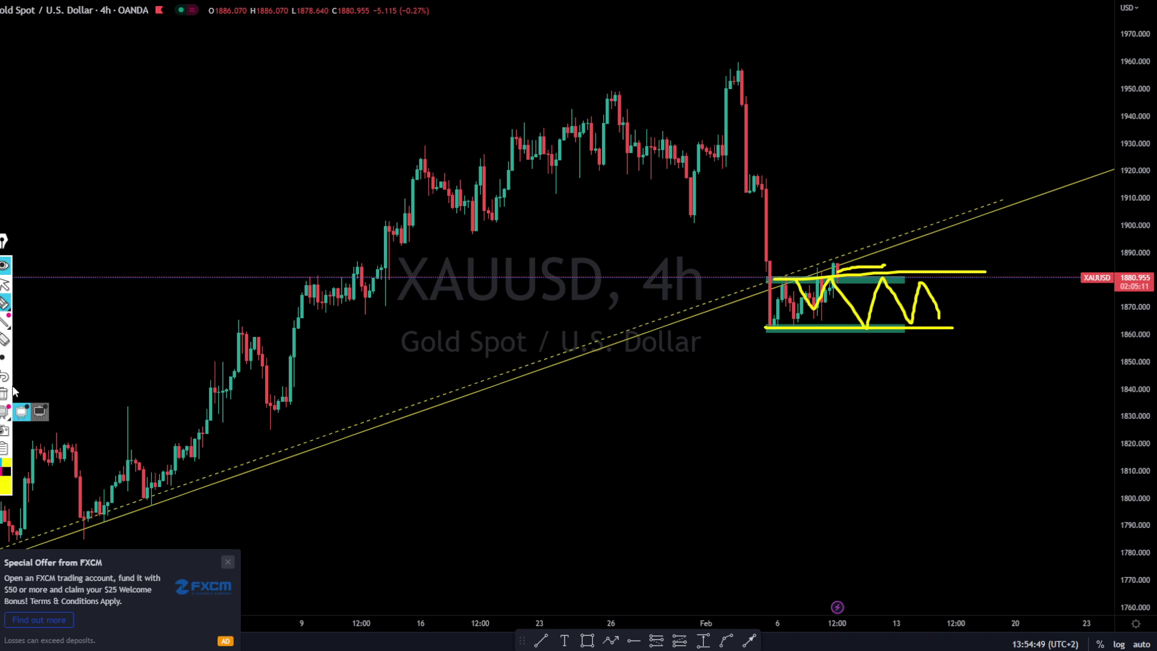
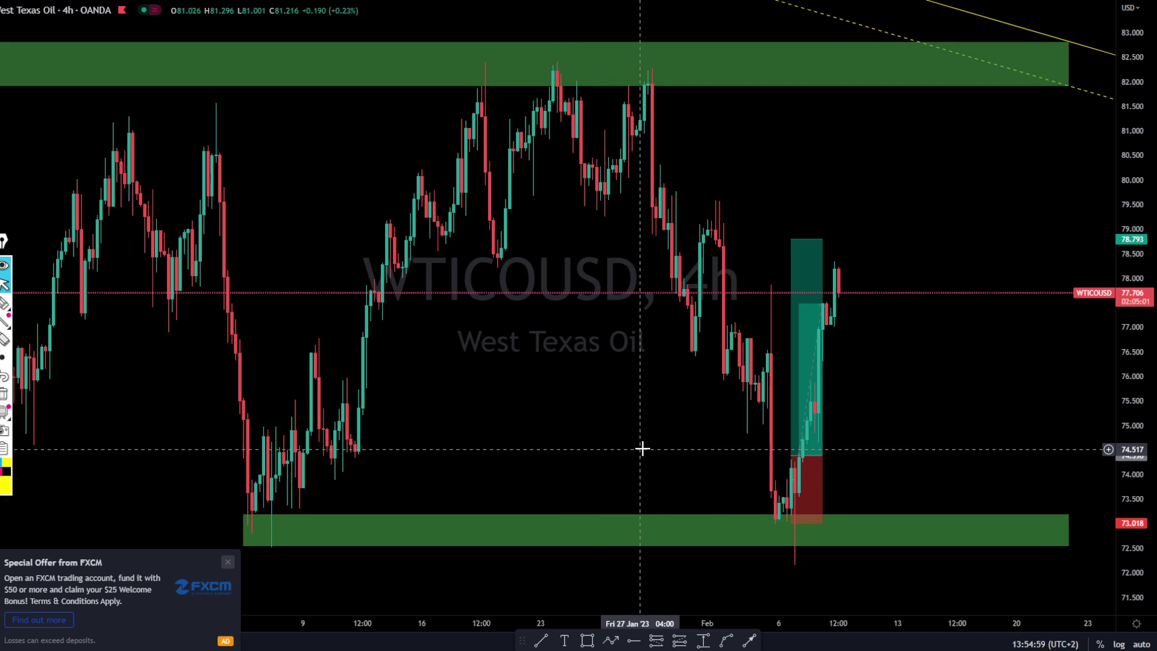
Step: On the WTICOUSD chart, sketch price swinging lower inside the descending channel, ending in a downward arrow near 55
{"action": "left_click_drag", "start_coordinate": [1131, 112], "coordinate": [1144, 558]}
{"action": "scroll", "coordinate": [822, 429], "scroll_direction": "down", "scroll_amount": 5}
{"action": "scroll", "coordinate": [822, 429], "scroll_direction": "down", "scroll_amount": 1}
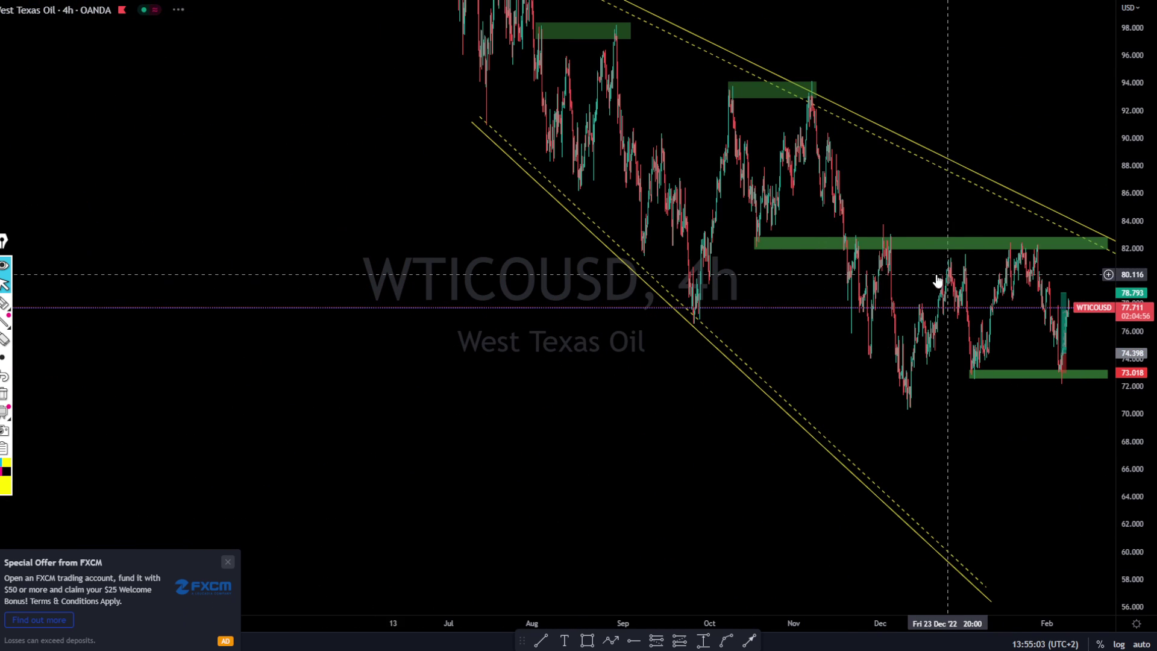
{"action": "left_click_drag", "start_coordinate": [1137, 173], "coordinate": [1137, 379]}
{"action": "left_click_drag", "start_coordinate": [931, 207], "coordinate": [837, 259]}
{"action": "scroll", "coordinate": [912, 251], "scroll_direction": "up", "scroll_amount": 4}
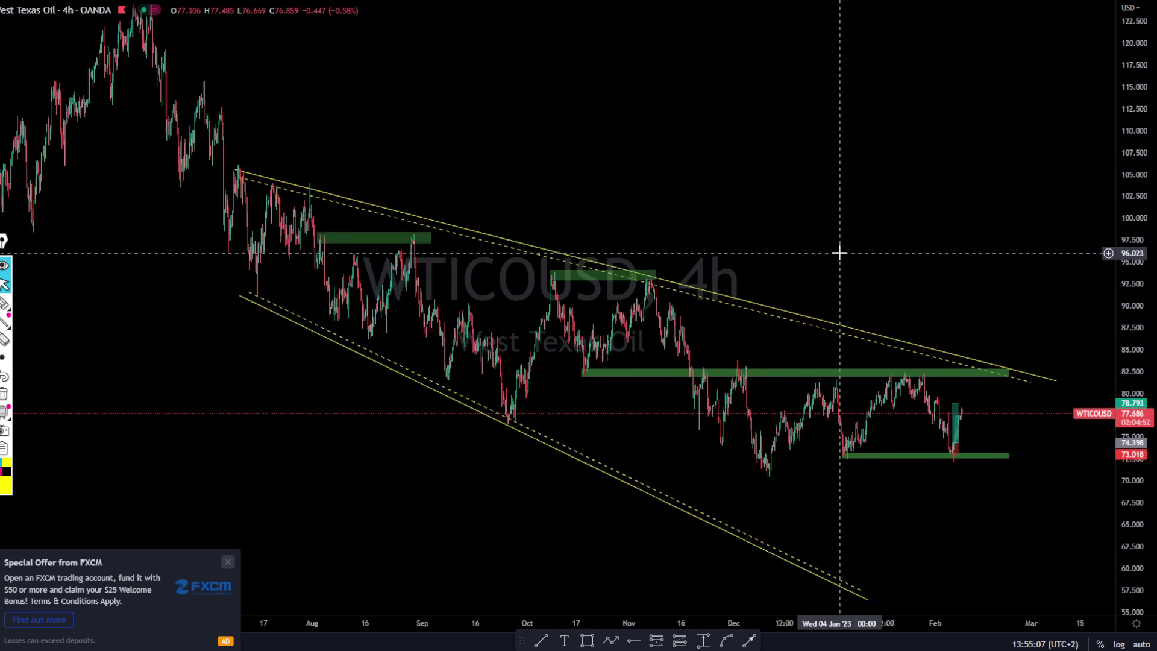
{"action": "left_click", "coordinate": [5, 306]}
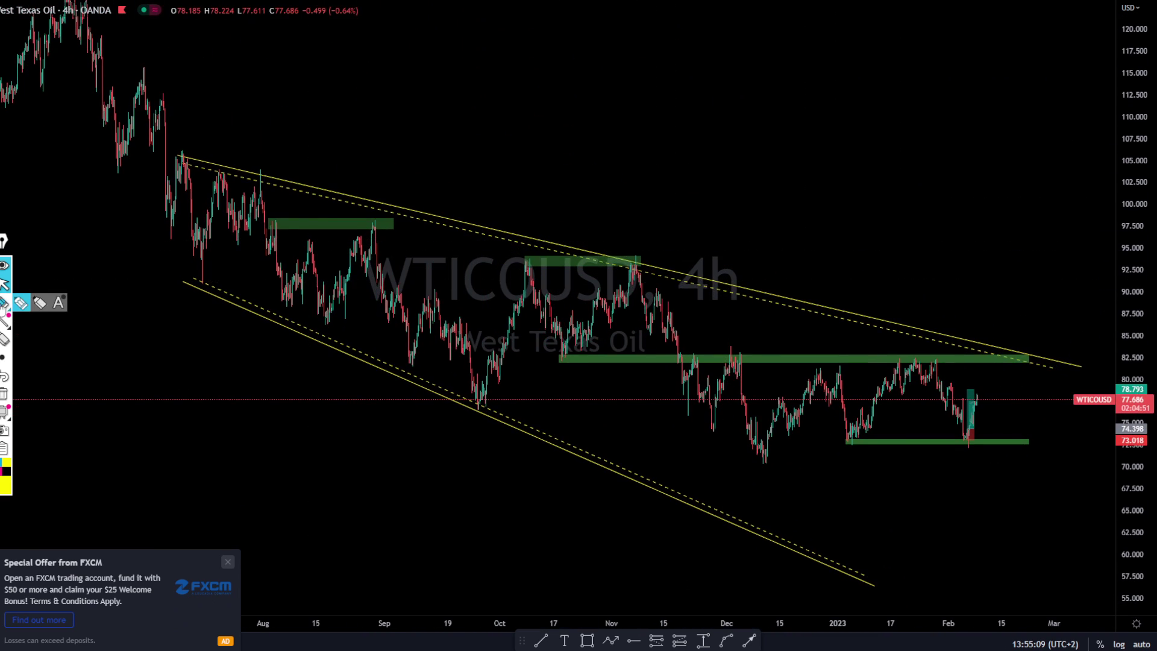
{"action": "left_click", "coordinate": [167, 162]}
{"action": "mouse_move", "coordinate": [160, 240]}
{"action": "left_mouse_down"}
{"action": "mouse_move", "coordinate": [234, 223]}
{"action": "mouse_move", "coordinate": [425, 362]}
{"action": "mouse_move", "coordinate": [736, 460]}
{"action": "mouse_move", "coordinate": [889, 580]}
{"action": "left_mouse_up"}
{"action": "mouse_move", "coordinate": [822, 540]}
{"action": "left_mouse_down"}
{"action": "mouse_move", "coordinate": [900, 597]}
{"action": "mouse_move", "coordinate": [902, 536]}
{"action": "left_mouse_up"}
Step: Add three downward arrows pointing at the channel's upper trend line, and erase all the sketches
{"action": "mouse_move", "coordinate": [739, 167]}
{"action": "left_mouse_down"}
{"action": "mouse_move", "coordinate": [740, 268]}
{"action": "mouse_move", "coordinate": [752, 289]}
{"action": "mouse_move", "coordinate": [773, 240]}
{"action": "left_mouse_up"}
{"action": "left_click_drag", "start_coordinate": [973, 206], "coordinate": [983, 338]}
{"action": "mouse_move", "coordinate": [938, 271]}
{"action": "left_mouse_down"}
{"action": "mouse_move", "coordinate": [992, 362]}
{"action": "mouse_move", "coordinate": [1013, 284]}
{"action": "left_mouse_up"}
{"action": "left_click_drag", "start_coordinate": [375, 72], "coordinate": [369, 192]}
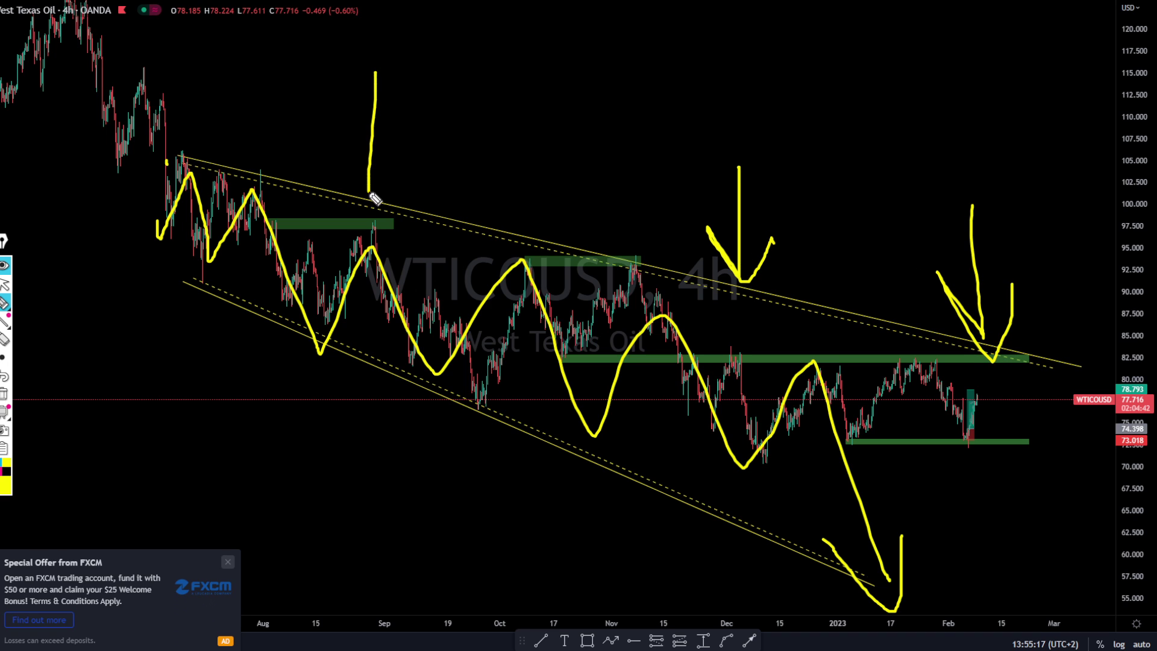
{"action": "left_click_drag", "start_coordinate": [352, 125], "coordinate": [417, 186]}
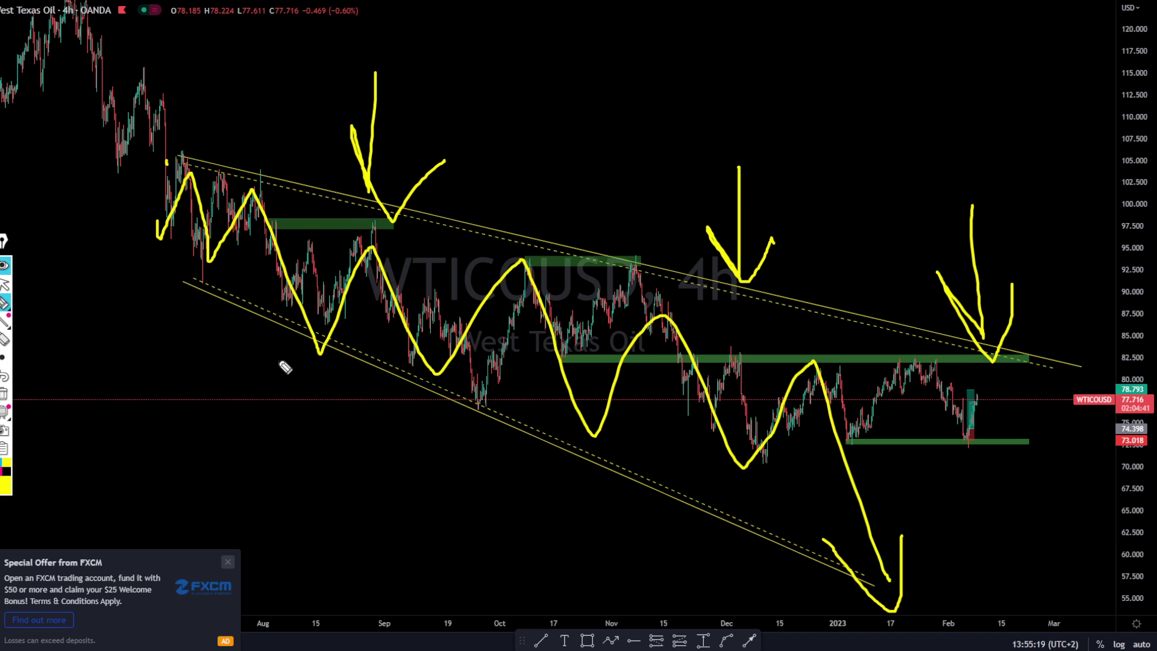
{"action": "left_click", "coordinate": [4, 394]}
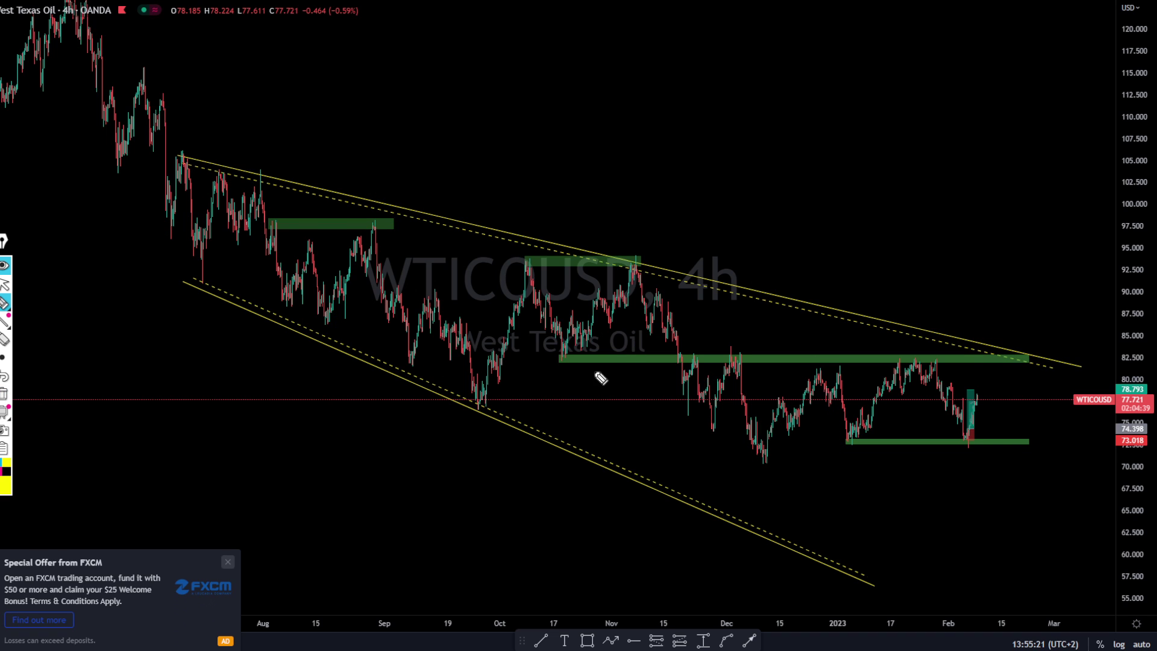
Step: Trace the levels of the zones near 82.5 and 73, and sketch price zigzagging between them
{"action": "left_click_drag", "start_coordinate": [562, 357], "coordinate": [924, 355]}
{"action": "left_click_drag", "start_coordinate": [626, 366], "coordinate": [990, 364]}
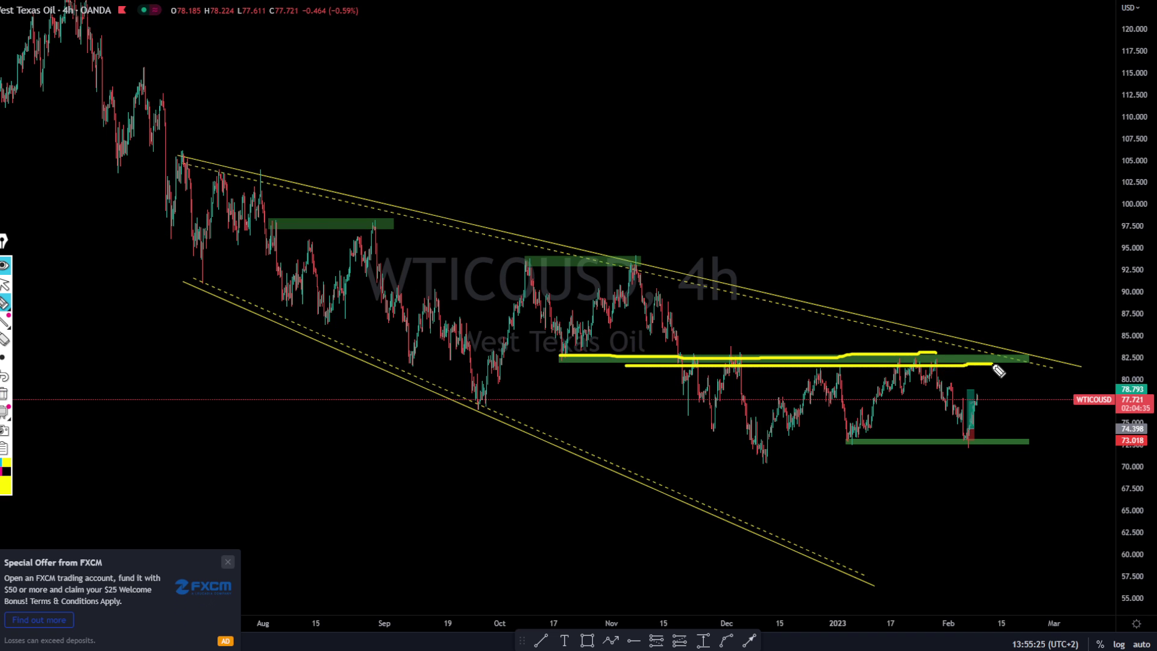
{"action": "mouse_move", "coordinate": [702, 369]}
{"action": "left_mouse_down"}
{"action": "mouse_move", "coordinate": [762, 446]}
{"action": "mouse_move", "coordinate": [827, 369]}
{"action": "mouse_move", "coordinate": [873, 437]}
{"action": "mouse_move", "coordinate": [944, 385]}
{"action": "mouse_move", "coordinate": [968, 440]}
{"action": "left_mouse_up"}
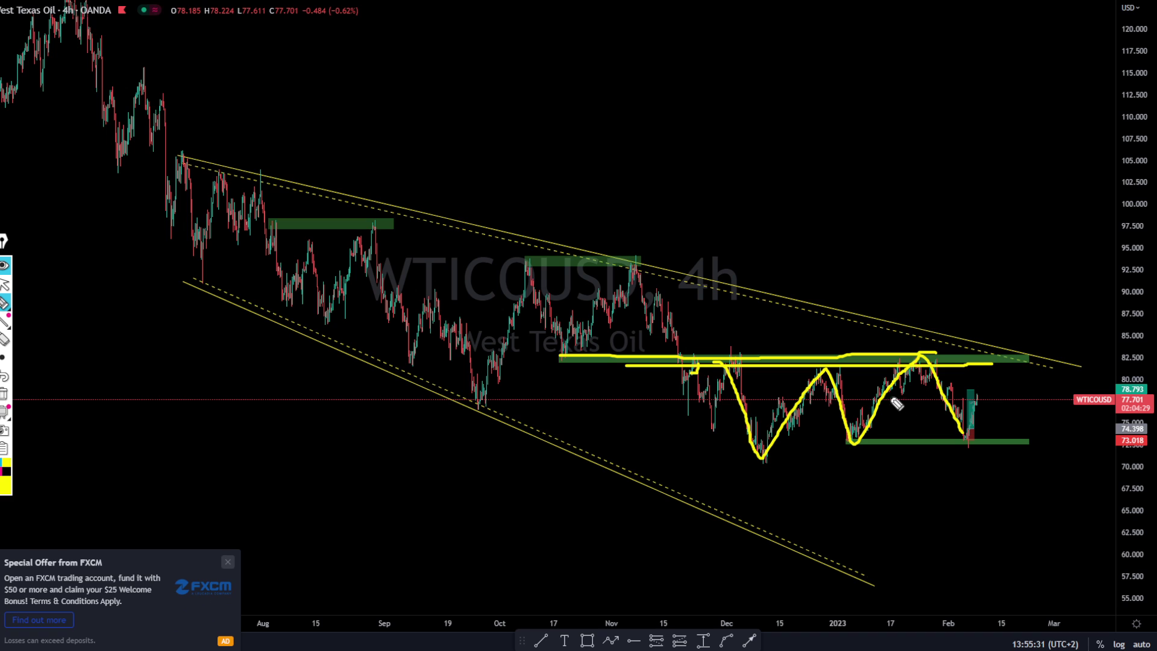
{"action": "left_click_drag", "start_coordinate": [731, 444], "coordinate": [1034, 444]}
{"action": "left_click_drag", "start_coordinate": [721, 463], "coordinate": [1125, 445]}
{"action": "mouse_move", "coordinate": [734, 376]}
{"action": "left_mouse_down"}
{"action": "mouse_move", "coordinate": [744, 391]}
{"action": "mouse_move", "coordinate": [847, 386]}
{"action": "mouse_move", "coordinate": [901, 358]}
{"action": "mouse_move", "coordinate": [977, 387]}
{"action": "left_mouse_up"}
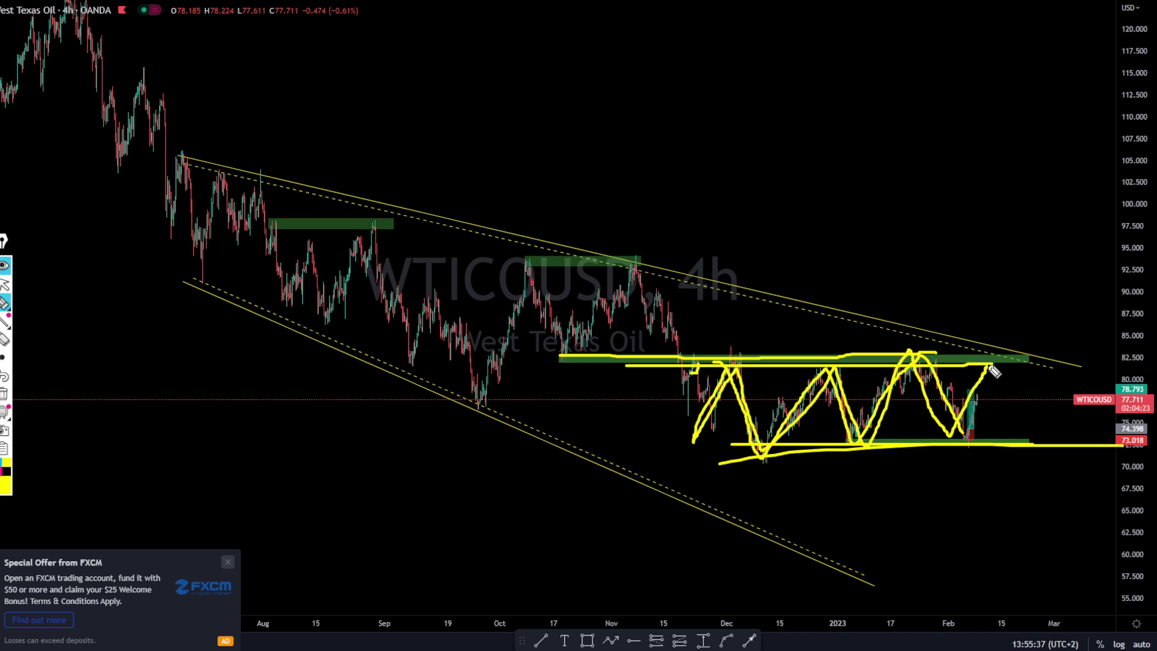
Step: Sketch a rebound to the upper zone and a downward arrow to about 57, and erase all the sketches
{"action": "left_click_drag", "start_coordinate": [959, 442], "coordinate": [1004, 358]}
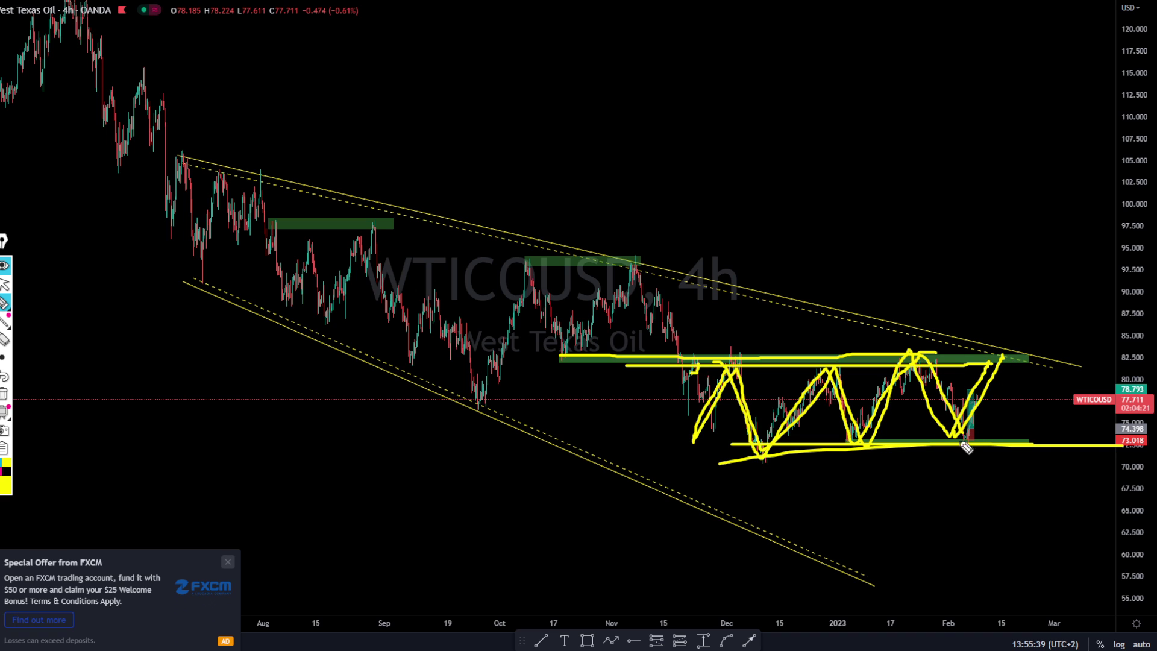
{"action": "mouse_move", "coordinate": [1005, 362]}
{"action": "left_mouse_down"}
{"action": "mouse_move", "coordinate": [1046, 534]}
{"action": "mouse_move", "coordinate": [1043, 583]}
{"action": "mouse_move", "coordinate": [1059, 501]}
{"action": "left_mouse_up"}
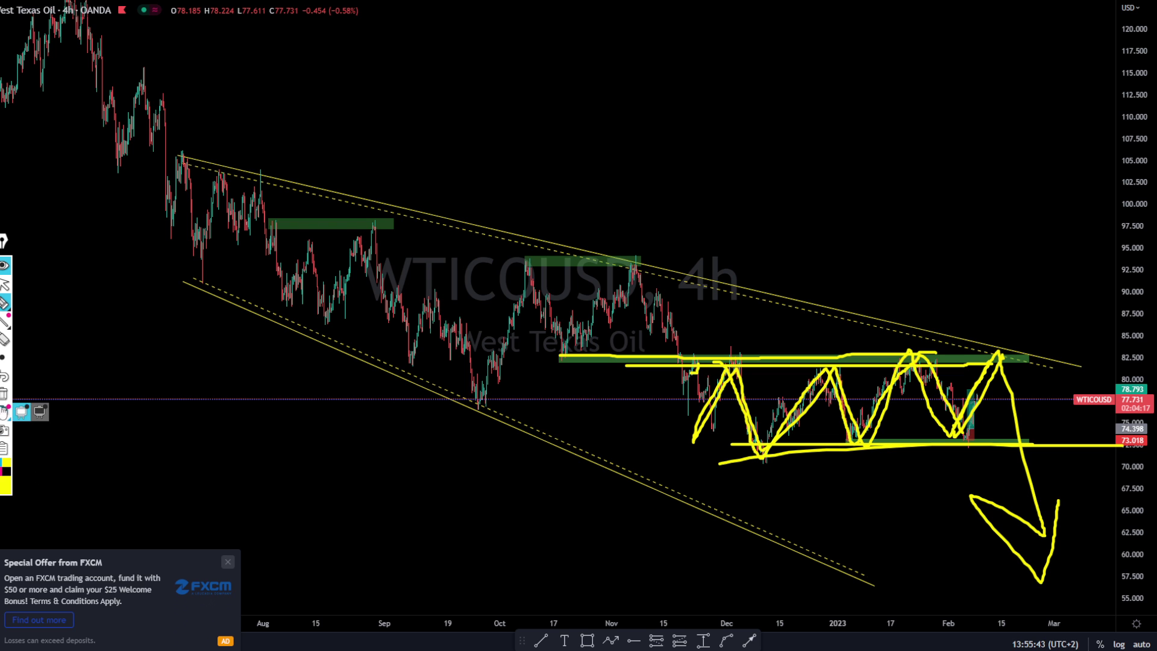
{"action": "left_click", "coordinate": [22, 413]}
Step: Sketch price rising from the 74.398 trade entry into the upper zone and falling in a downward arrow to about 68
{"action": "scroll", "coordinate": [581, 442], "scroll_direction": "up", "scroll_amount": 4}
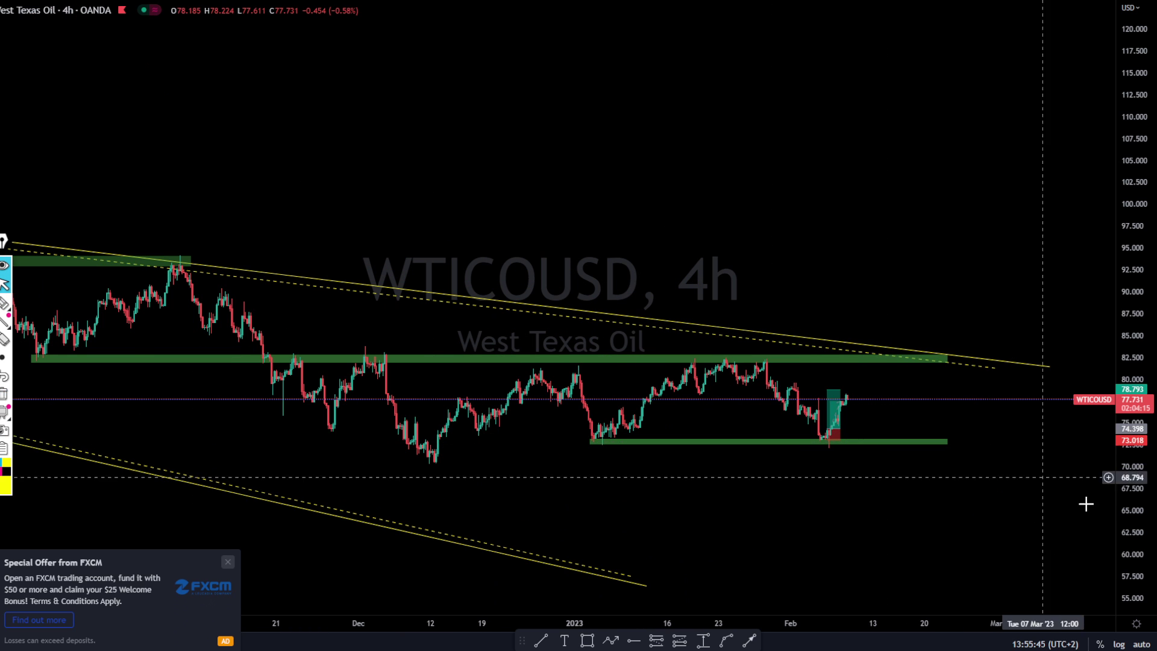
{"action": "left_click_drag", "start_coordinate": [1133, 543], "coordinate": [1122, 180]}
{"action": "scroll", "coordinate": [1040, 313], "scroll_direction": "up", "scroll_amount": 4}
{"action": "left_click_drag", "start_coordinate": [751, 548], "coordinate": [947, 224]}
{"action": "scroll", "coordinate": [909, 289], "scroll_direction": "up", "scroll_amount": 3}
{"action": "left_click_drag", "start_coordinate": [906, 289], "coordinate": [937, 352]}
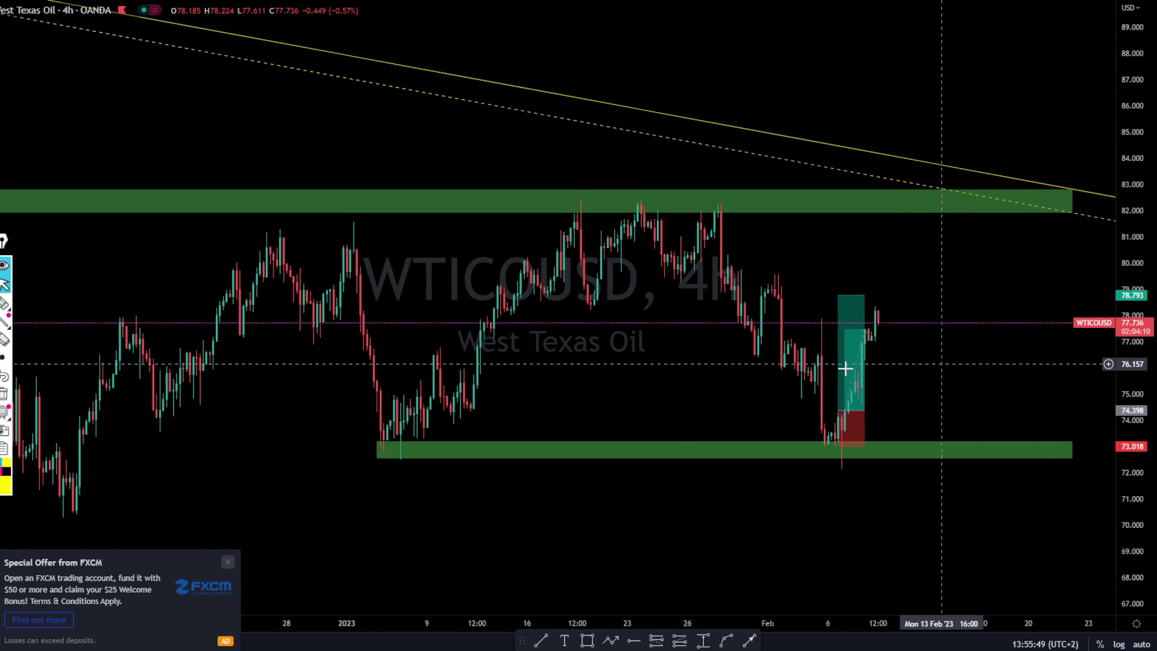
{"action": "left_click", "coordinate": [4, 302]}
{"action": "left_click", "coordinate": [21, 303]}
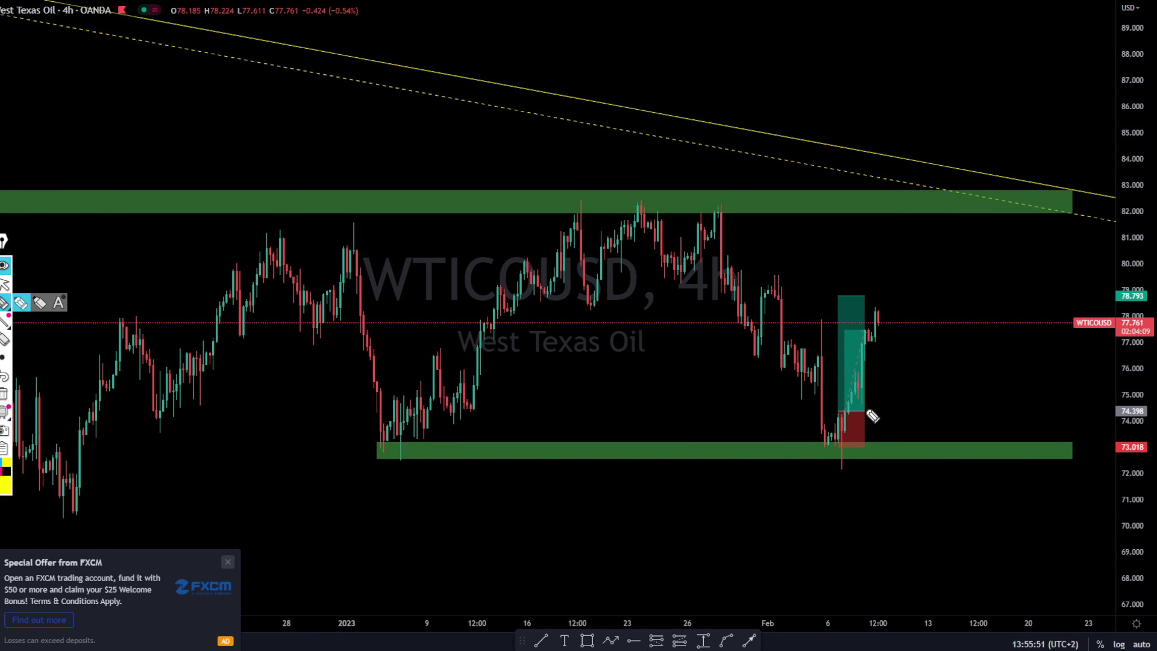
{"action": "mouse_move", "coordinate": [838, 413]}
{"action": "left_mouse_down"}
{"action": "mouse_move", "coordinate": [957, 419]}
{"action": "mouse_move", "coordinate": [918, 270]}
{"action": "left_mouse_up"}
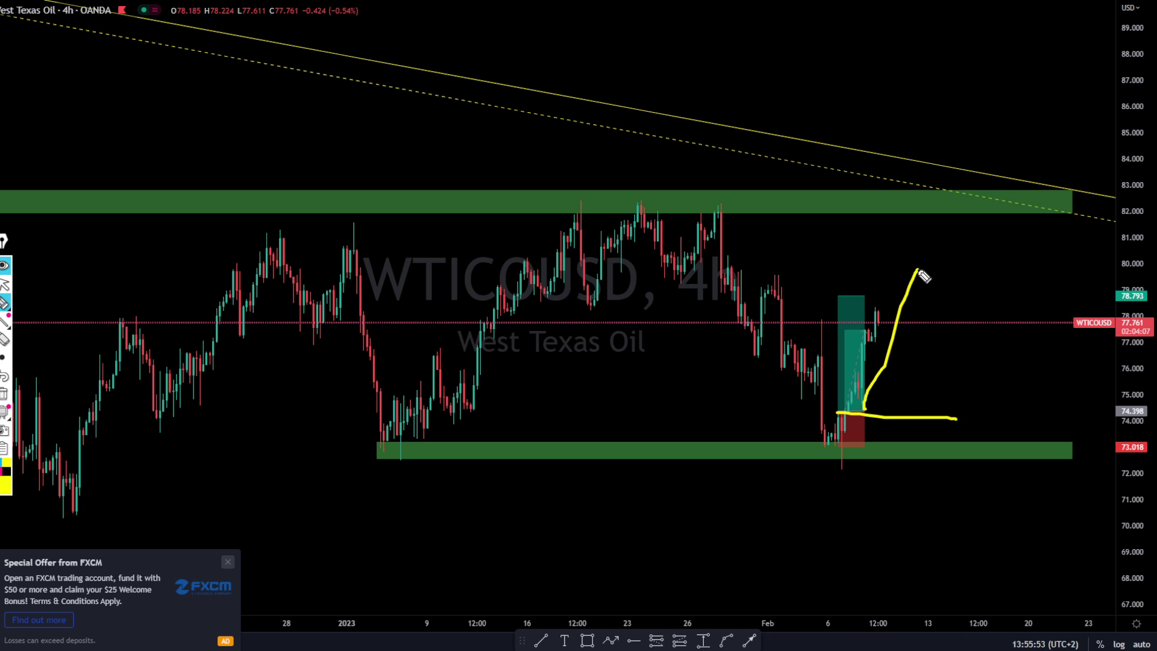
{"action": "mouse_move", "coordinate": [917, 294]}
{"action": "left_mouse_down"}
{"action": "mouse_move", "coordinate": [967, 228]}
{"action": "mouse_move", "coordinate": [1047, 526]}
{"action": "mouse_move", "coordinate": [976, 479]}
{"action": "mouse_move", "coordinate": [1085, 510]}
{"action": "left_mouse_up"}
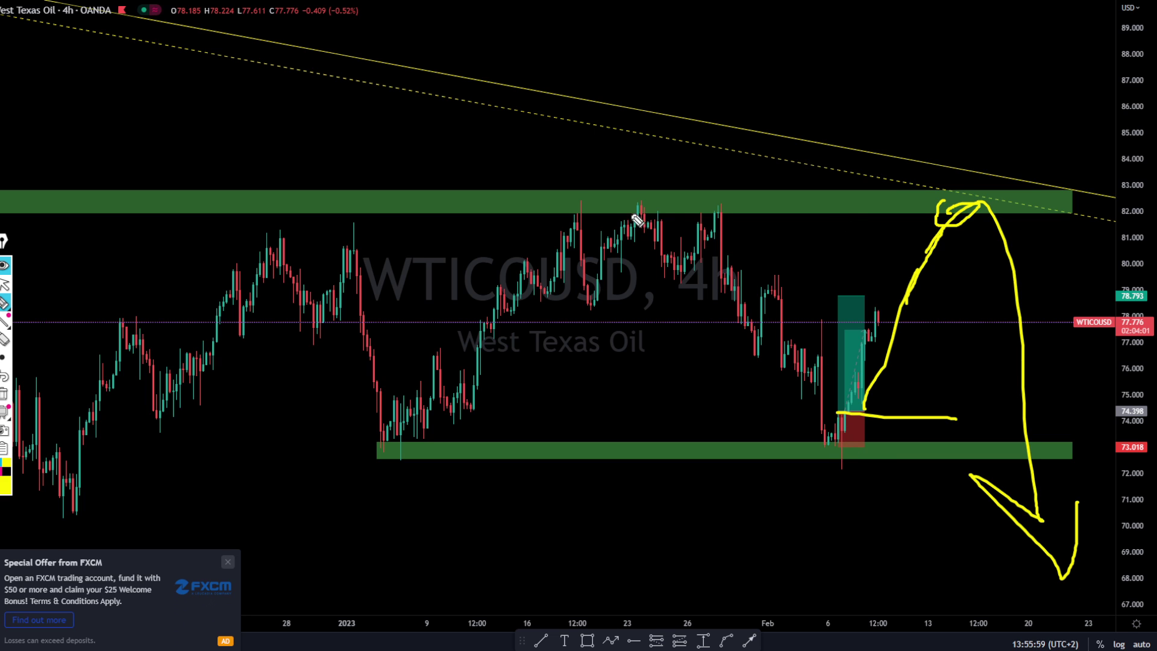
Step: Trace the upper zone and sketch an upward breakout arrow to about 89, and erase all the sketches
{"action": "left_click_drag", "start_coordinate": [657, 218], "coordinate": [1114, 187]}
{"action": "left_click_drag", "start_coordinate": [683, 189], "coordinate": [1070, 207]}
{"action": "mouse_move", "coordinate": [983, 201]}
{"action": "left_mouse_down"}
{"action": "mouse_move", "coordinate": [1065, 77]}
{"action": "mouse_move", "coordinate": [1037, 78]}
{"action": "mouse_move", "coordinate": [1127, 140]}
{"action": "left_mouse_up"}
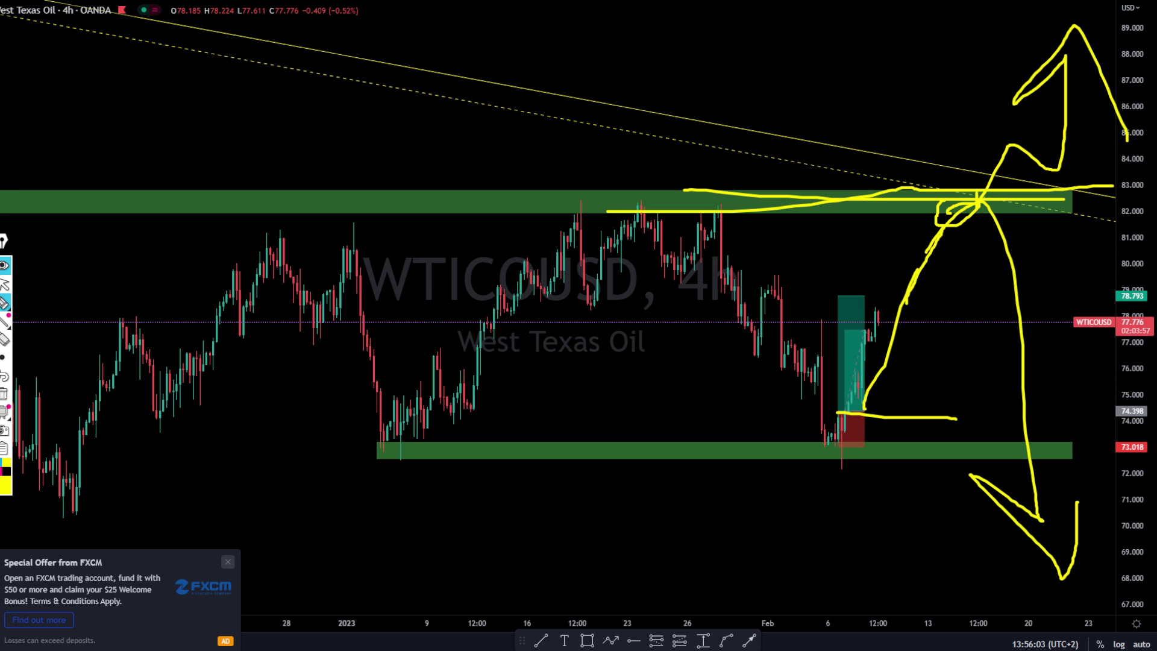
{"action": "left_click", "coordinate": [4, 394]}
{"action": "left_click", "coordinate": [4, 283]}
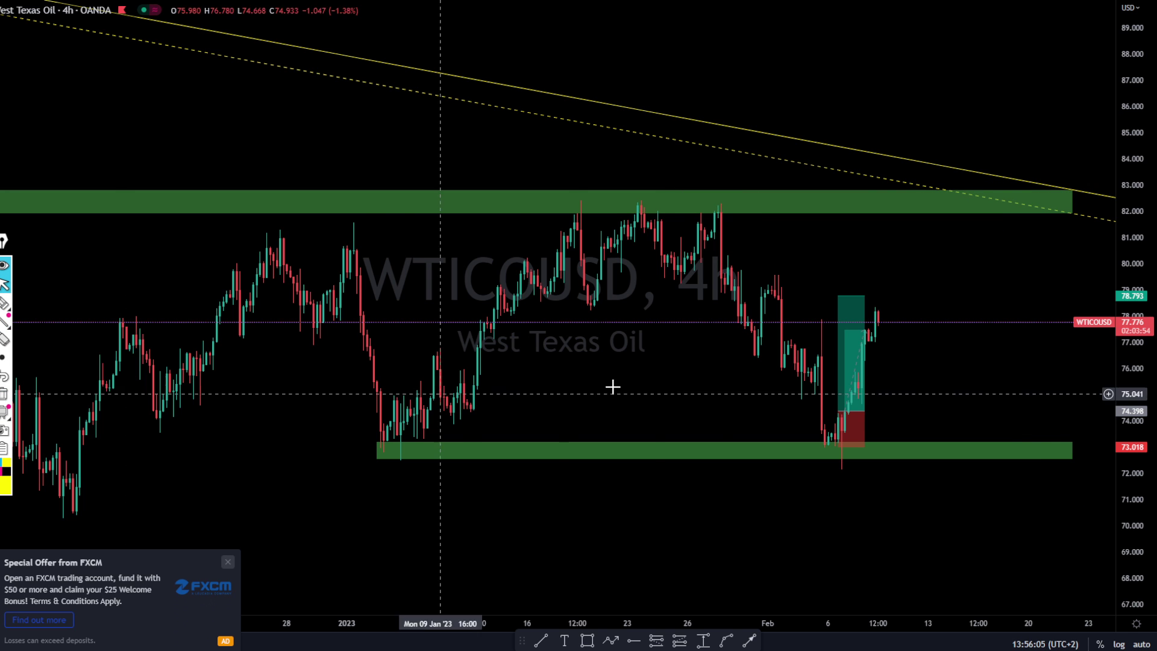
Step: Switch to the US30USD chart and delete the short rising trend line under the recent candles
{"action": "scroll", "coordinate": [783, 414], "scroll_direction": "up", "scroll_amount": 3}
{"action": "key", "text": "Down"}
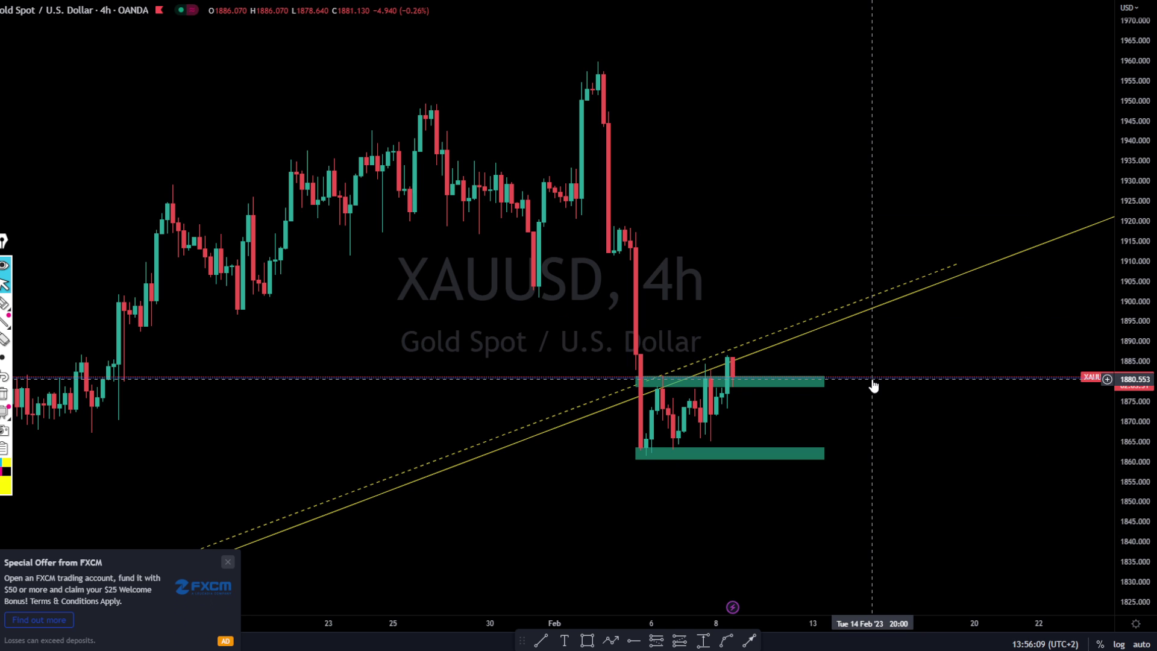
{"action": "key", "text": "Up"}
{"action": "key", "text": "Up"}
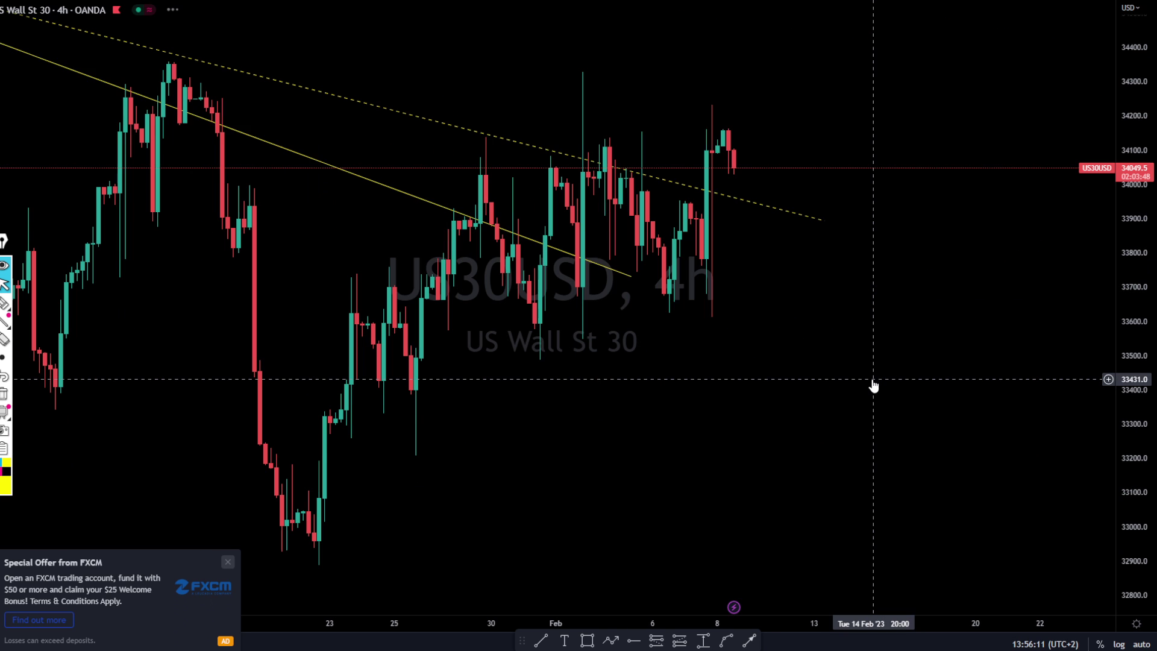
{"action": "scroll", "coordinate": [1029, 338], "scroll_direction": "down", "scroll_amount": 4}
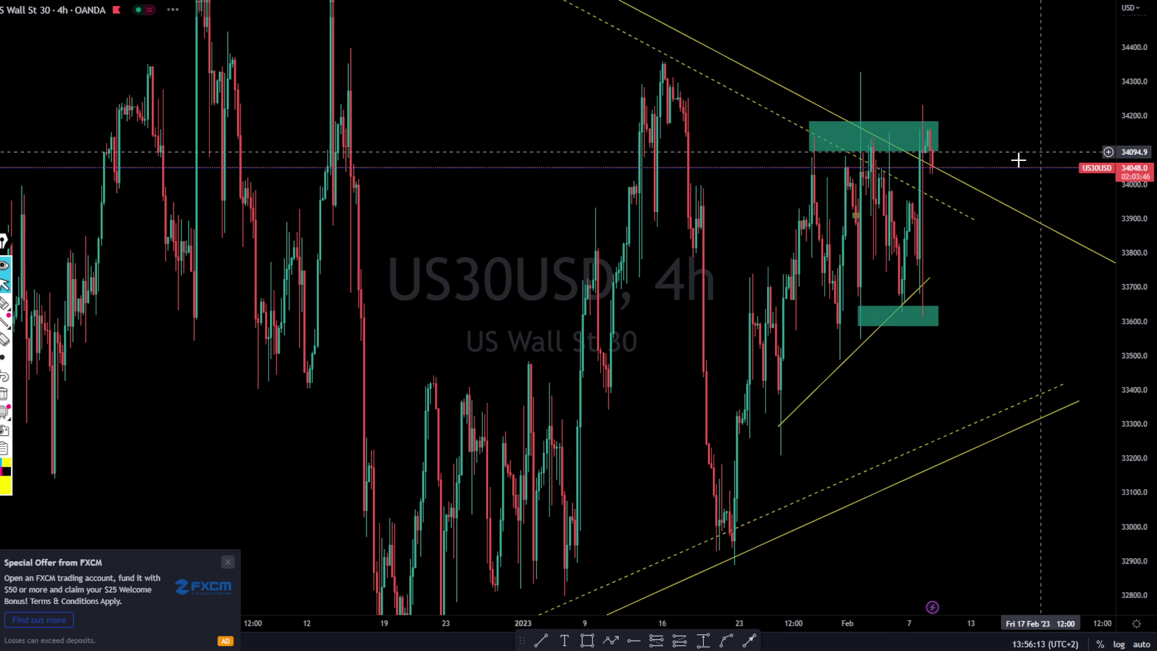
{"action": "left_click_drag", "start_coordinate": [1131, 92], "coordinate": [1156, 467]}
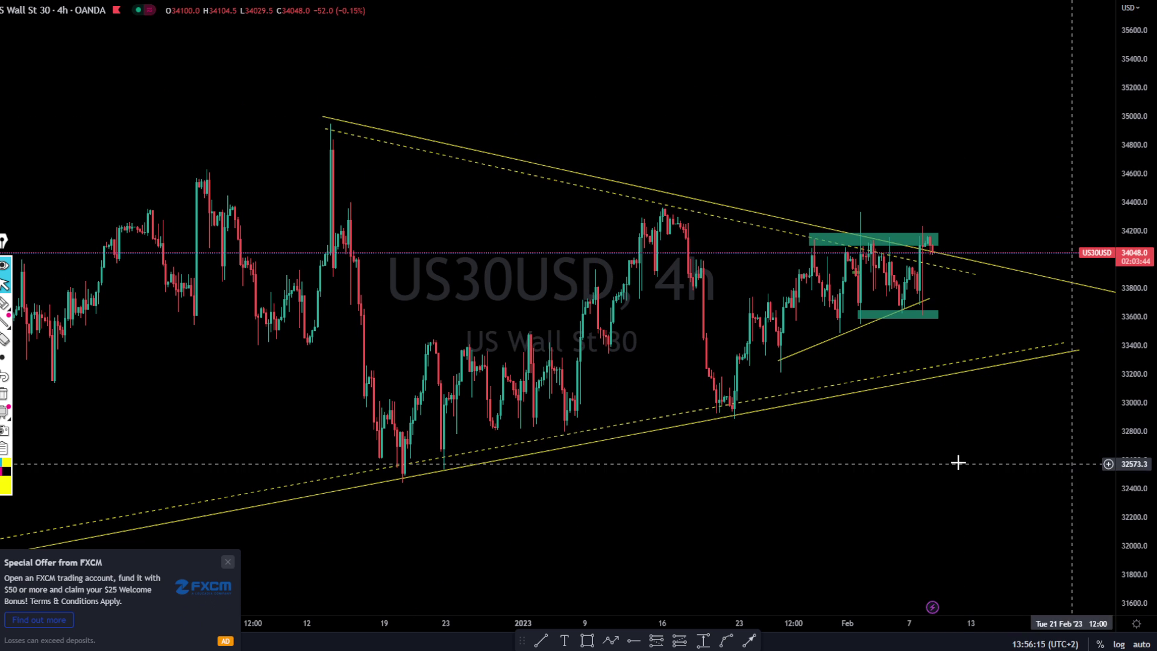
{"action": "left_click", "coordinate": [840, 341]}
{"action": "left_click", "coordinate": [642, 44]}
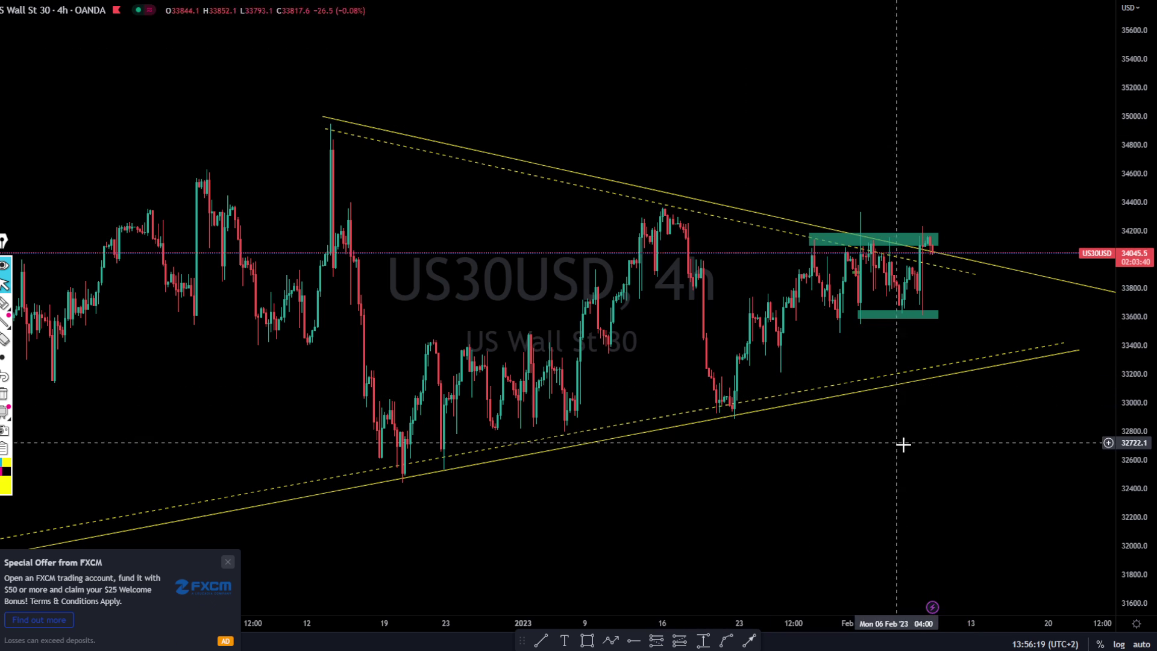
Step: Circle the three groups of highs meeting the falling trend line, and trace that line across the chart
{"action": "scroll", "coordinate": [940, 449], "scroll_direction": "down", "scroll_amount": 3}
{"action": "left_click_drag", "start_coordinate": [1131, 343], "coordinate": [1132, 419]}
{"action": "scroll", "coordinate": [959, 397], "scroll_direction": "up", "scroll_amount": 4}
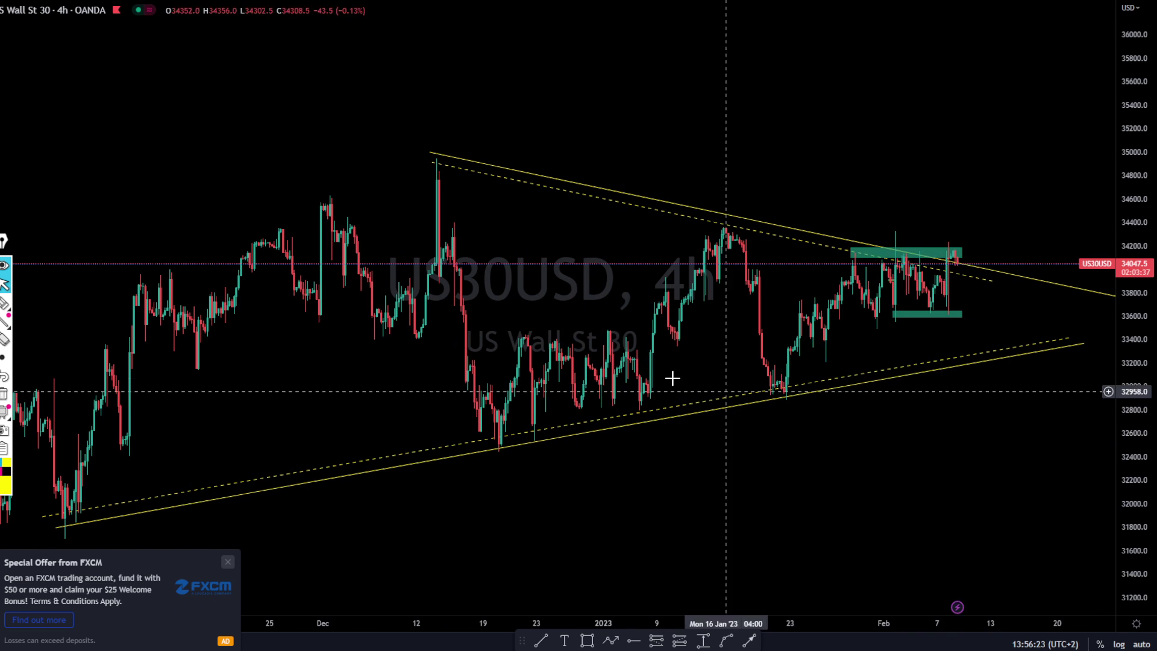
{"action": "scroll", "coordinate": [910, 408], "scroll_direction": "down", "scroll_amount": 2}
{"action": "left_click_drag", "start_coordinate": [745, 521], "coordinate": [697, 481]}
{"action": "left_click", "coordinate": [4, 301]}
{"action": "mouse_move", "coordinate": [518, 124]}
{"action": "left_mouse_down"}
{"action": "mouse_move", "coordinate": [550, 120]}
{"action": "mouse_move", "coordinate": [520, 118]}
{"action": "left_mouse_up"}
{"action": "left_click_drag", "start_coordinate": [759, 174], "coordinate": [741, 176]}
{"action": "mouse_move", "coordinate": [905, 191]}
{"action": "left_mouse_down"}
{"action": "mouse_move", "coordinate": [899, 227]}
{"action": "mouse_move", "coordinate": [858, 189]}
{"action": "left_mouse_up"}
{"action": "left_click_drag", "start_coordinate": [523, 128], "coordinate": [1079, 261]}
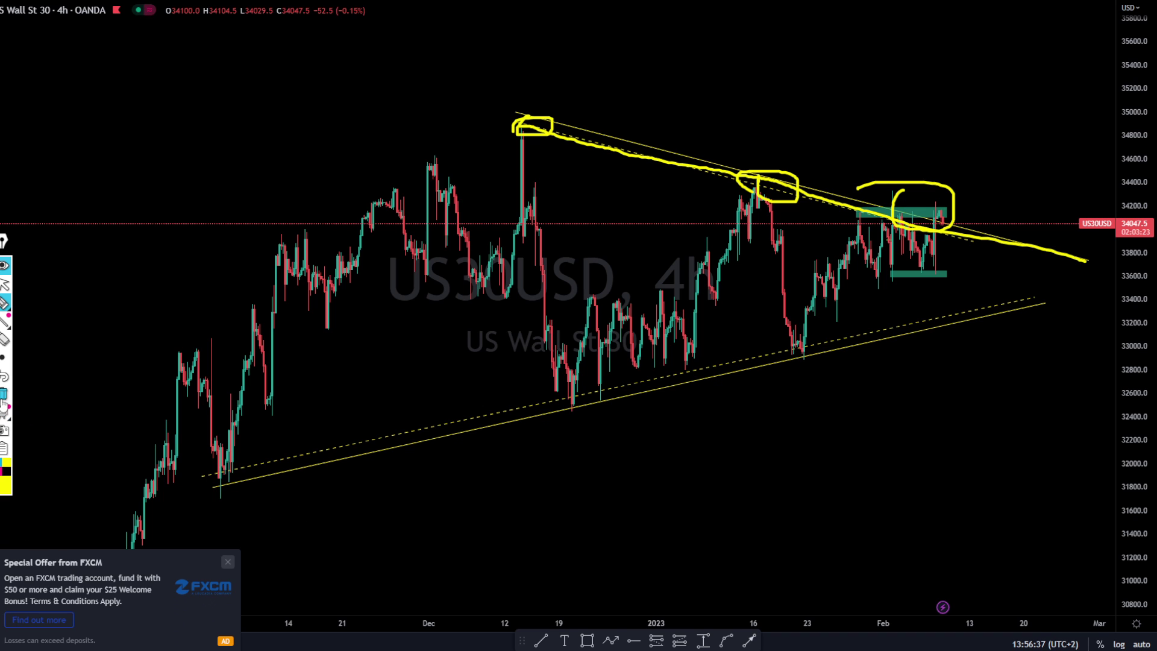
Step: Trace the lower rising trend line, and erase all the sketches
{"action": "left_click_drag", "start_coordinate": [185, 484], "coordinate": [978, 326]}
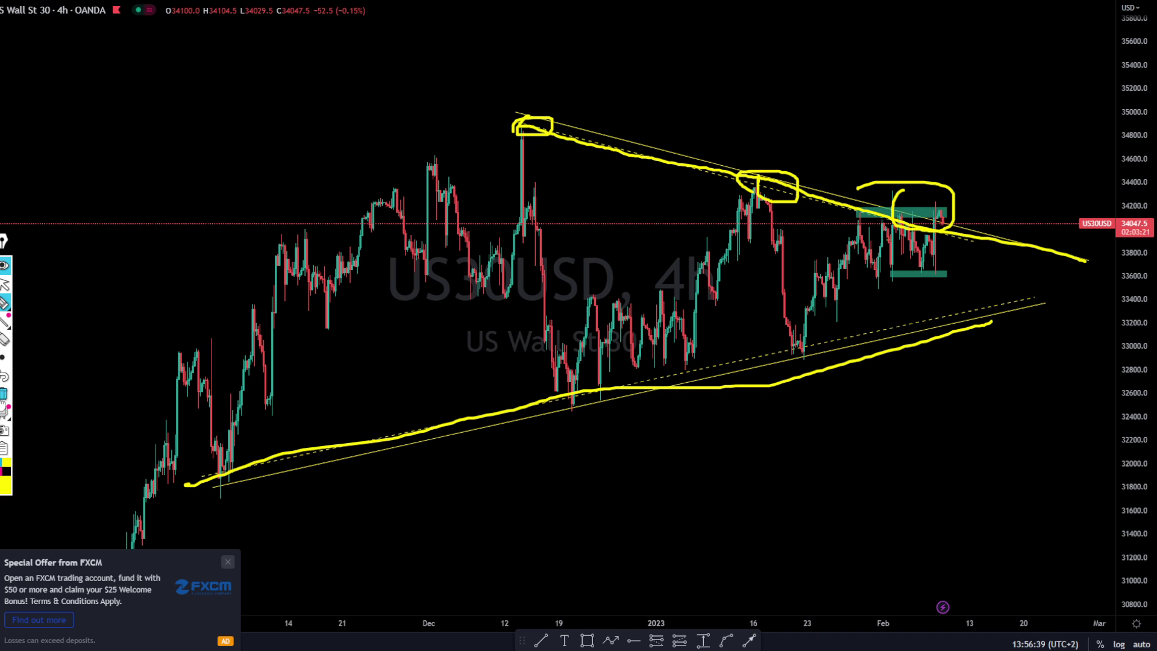
{"action": "left_click", "coordinate": [4, 393]}
{"action": "left_click", "coordinate": [3, 286]}
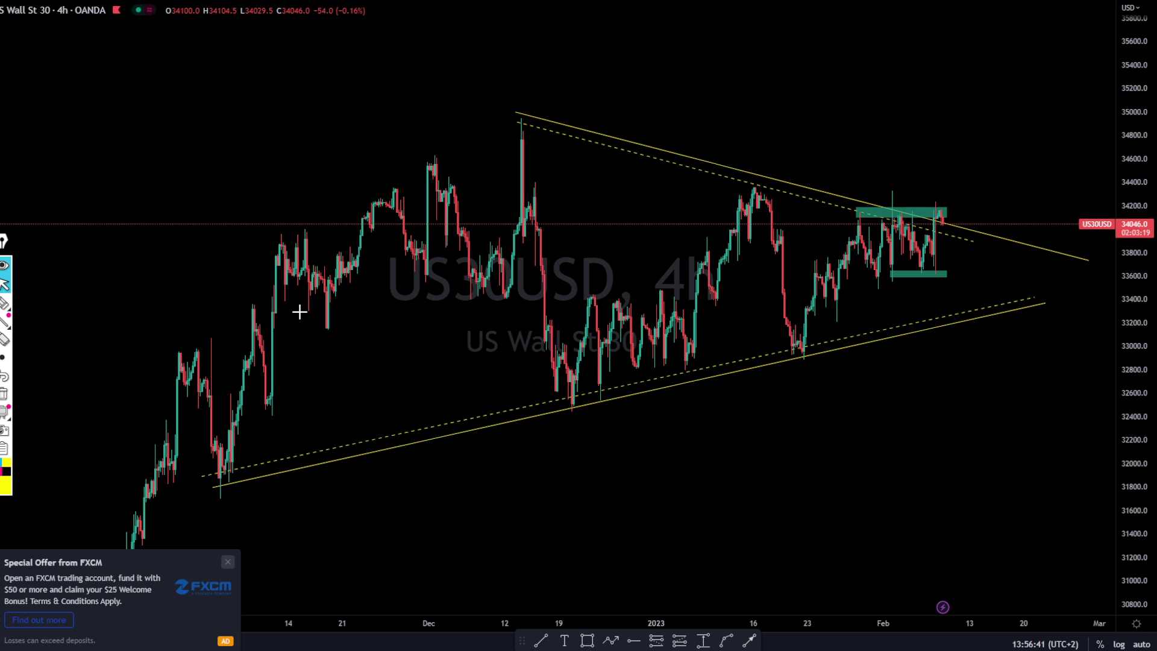
Step: Delete the upper green zone drawn over the recent highs near 34100
{"action": "scroll", "coordinate": [682, 376], "scroll_direction": "up", "scroll_amount": 6}
{"action": "left_click_drag", "start_coordinate": [1121, 552], "coordinate": [1121, 307]}
{"action": "left_click_drag", "start_coordinate": [1071, 388], "coordinate": [1097, 573]}
{"action": "scroll", "coordinate": [868, 367], "scroll_direction": "up", "scroll_amount": 4}
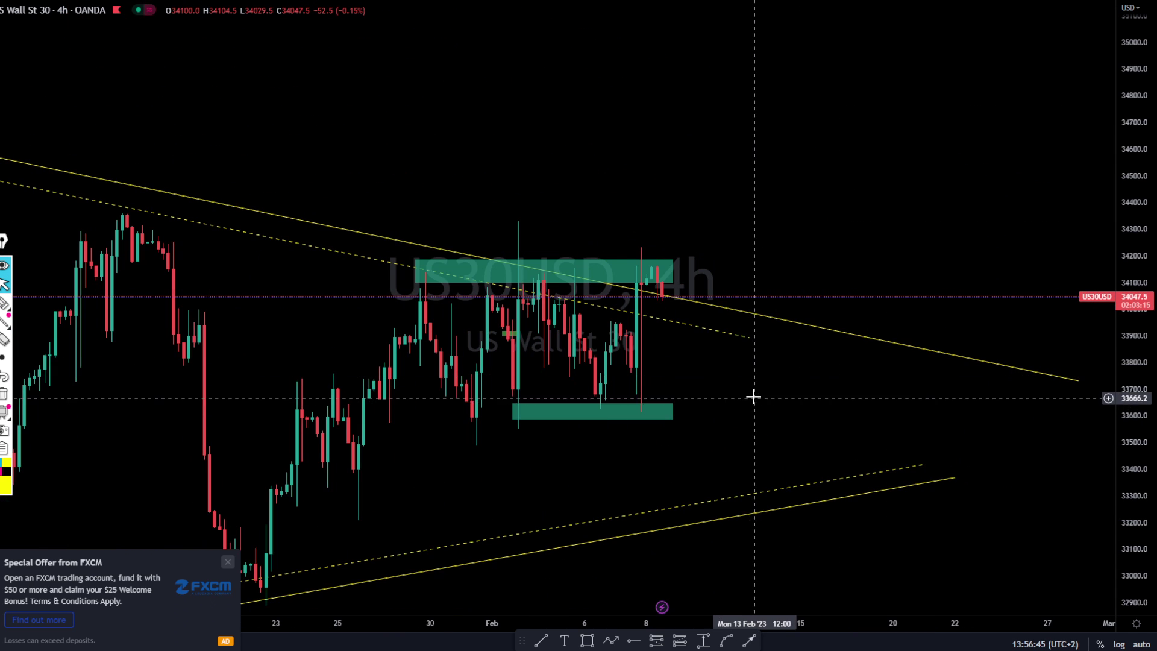
{"action": "left_click_drag", "start_coordinate": [760, 400], "coordinate": [813, 372]}
{"action": "left_click", "coordinate": [672, 231]}
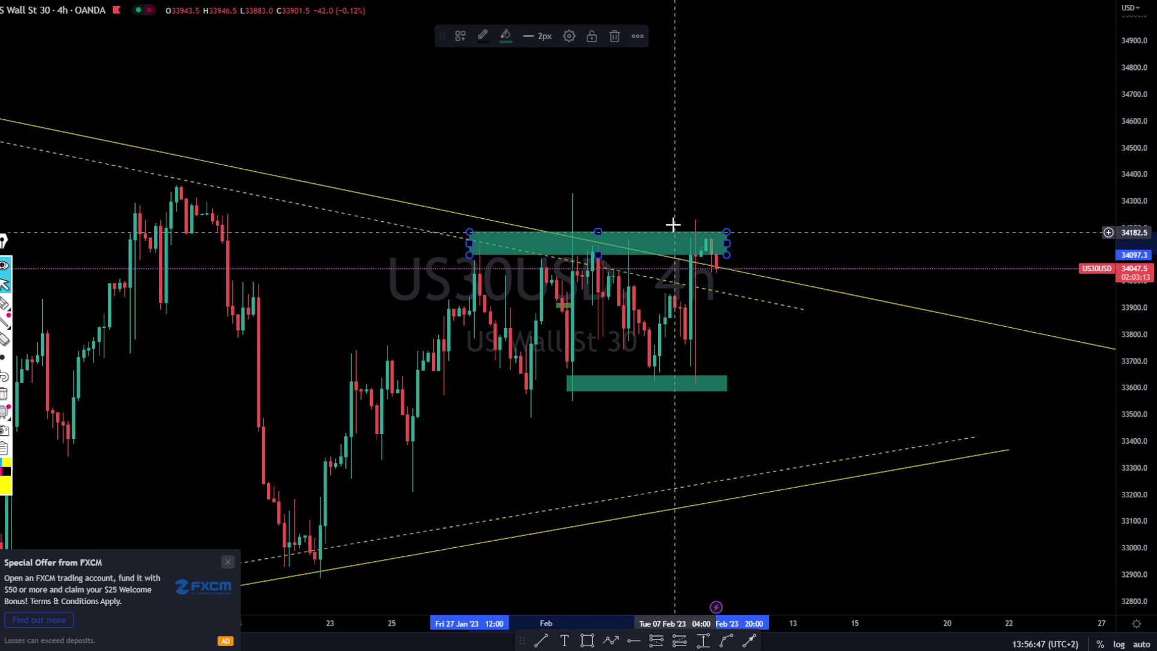
{"action": "left_click", "coordinate": [615, 36]}
Step: Circle the recent highs around 34100 to 34200, trace the resistance level through them, and erase the sketches
{"action": "left_click", "coordinate": [5, 304]}
{"action": "mouse_move", "coordinate": [489, 268]}
{"action": "left_mouse_down"}
{"action": "mouse_move", "coordinate": [481, 247]}
{"action": "mouse_move", "coordinate": [474, 269]}
{"action": "left_mouse_up"}
{"action": "mouse_move", "coordinate": [540, 253]}
{"action": "left_mouse_down"}
{"action": "mouse_move", "coordinate": [625, 260]}
{"action": "mouse_move", "coordinate": [590, 252]}
{"action": "left_mouse_up"}
{"action": "left_click_drag", "start_coordinate": [706, 229], "coordinate": [705, 237]}
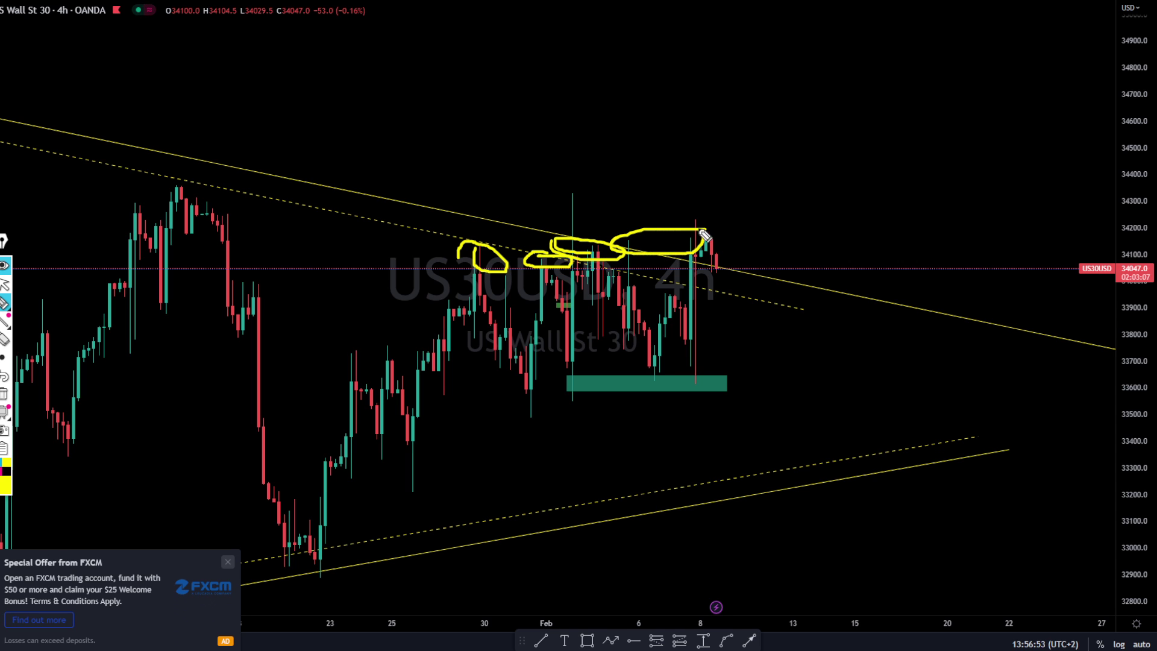
{"action": "mouse_move", "coordinate": [491, 260]}
{"action": "left_mouse_down"}
{"action": "mouse_move", "coordinate": [386, 263]}
{"action": "mouse_move", "coordinate": [730, 236]}
{"action": "mouse_move", "coordinate": [443, 236]}
{"action": "left_mouse_up"}
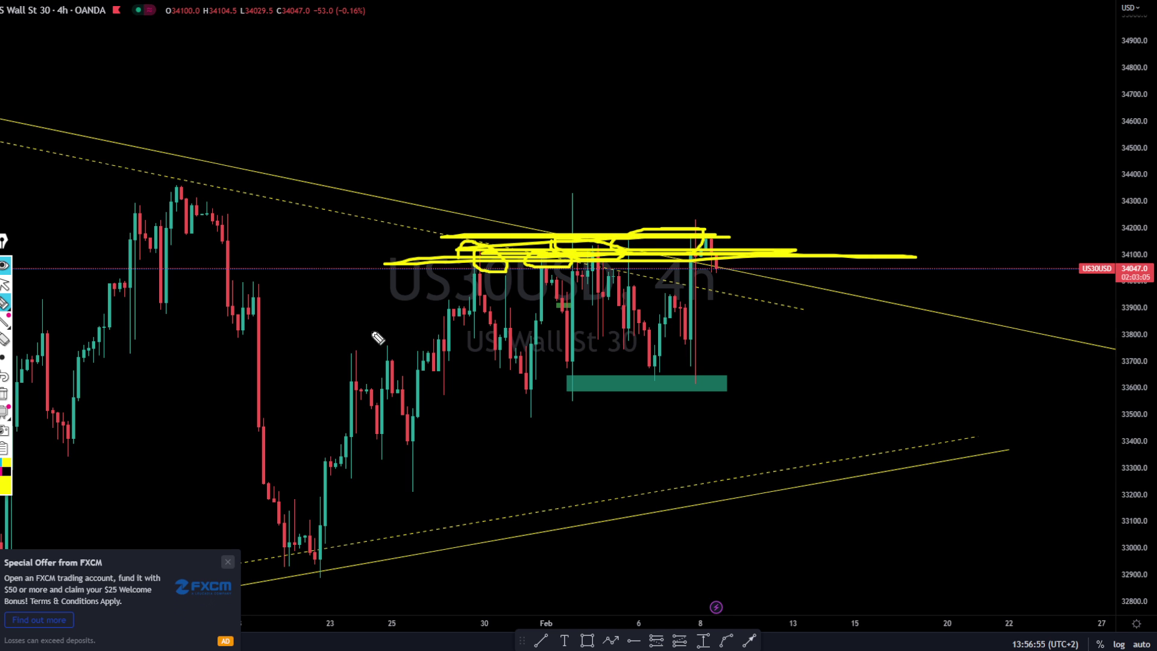
{"action": "left_click", "coordinate": [4, 393]}
Step: Trace the lower zone's level, sketch price moving between the highs and that zone, and erase the sketches
{"action": "mouse_move", "coordinate": [580, 396]}
{"action": "left_mouse_down"}
{"action": "mouse_move", "coordinate": [395, 416]}
{"action": "mouse_move", "coordinate": [915, 402]}
{"action": "left_mouse_up"}
{"action": "mouse_move", "coordinate": [446, 258]}
{"action": "left_mouse_down"}
{"action": "mouse_move", "coordinate": [823, 248]}
{"action": "mouse_move", "coordinate": [587, 260]}
{"action": "mouse_move", "coordinate": [491, 335]}
{"action": "mouse_move", "coordinate": [570, 253]}
{"action": "mouse_move", "coordinate": [620, 319]}
{"action": "mouse_move", "coordinate": [698, 258]}
{"action": "mouse_move", "coordinate": [787, 295]}
{"action": "mouse_move", "coordinate": [806, 396]}
{"action": "left_mouse_up"}
{"action": "left_click", "coordinate": [4, 393]}
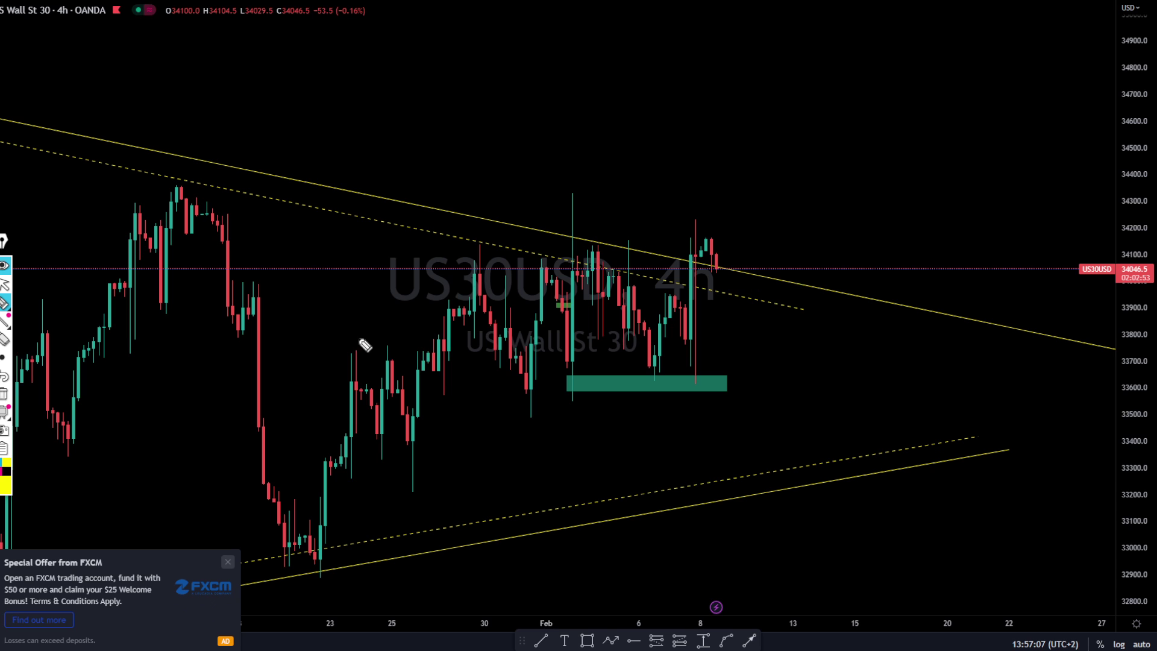
Step: Draw a rectangle zone over the recent highs from about 34114 to 34217, spanning 27 January to 9 February
{"action": "left_click", "coordinate": [4, 285]}
{"action": "left_click", "coordinate": [587, 641]}
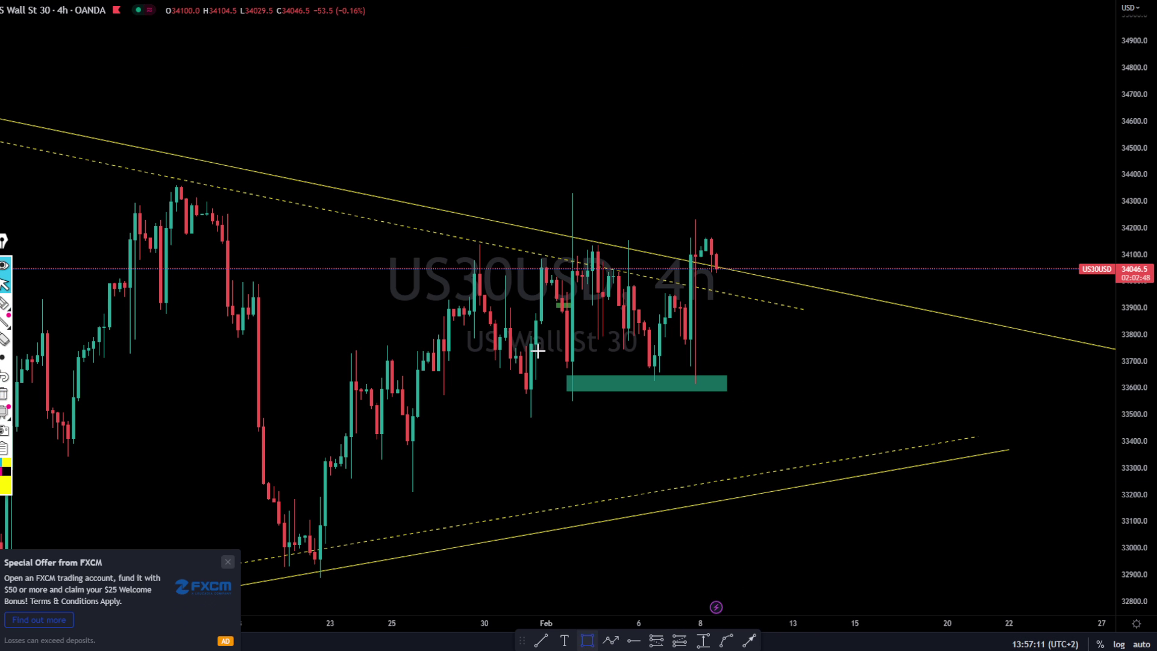
{"action": "left_click", "coordinate": [459, 250]}
{"action": "left_click", "coordinate": [732, 223]}
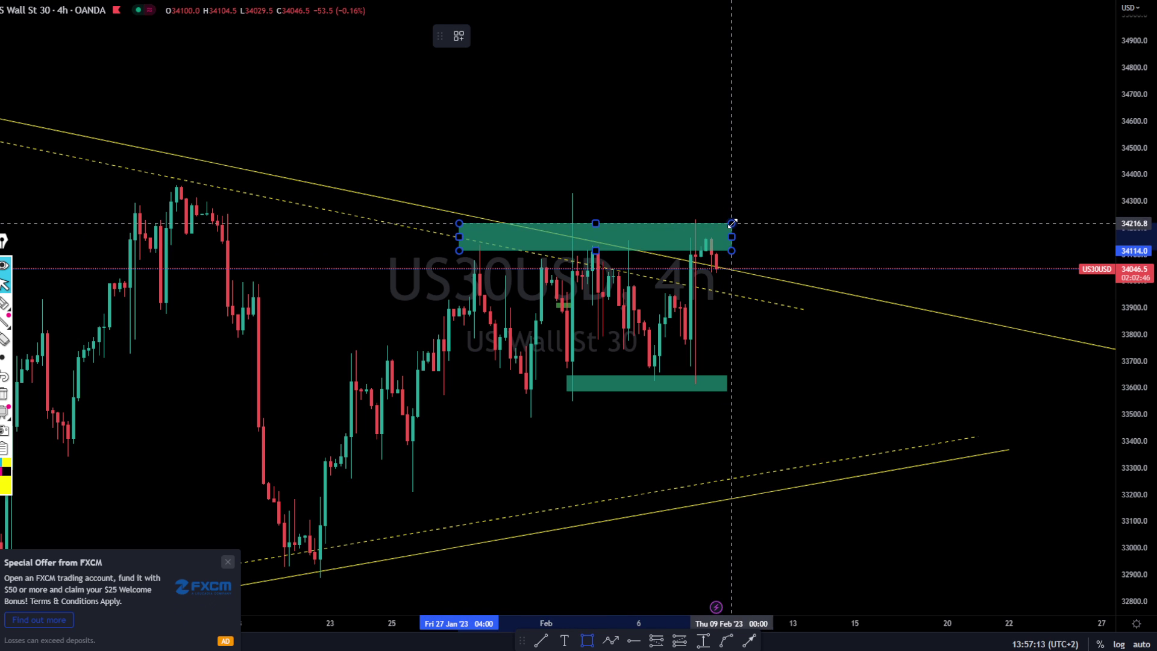
Step: Extend the lower zone back to 26 January and move it down so its upper edge is at 33615
{"action": "left_click", "coordinate": [567, 383]}
{"action": "left_click_drag", "start_coordinate": [567, 383], "coordinate": [443, 394]}
{"action": "left_click_drag", "start_coordinate": [601, 392], "coordinate": [603, 401]}
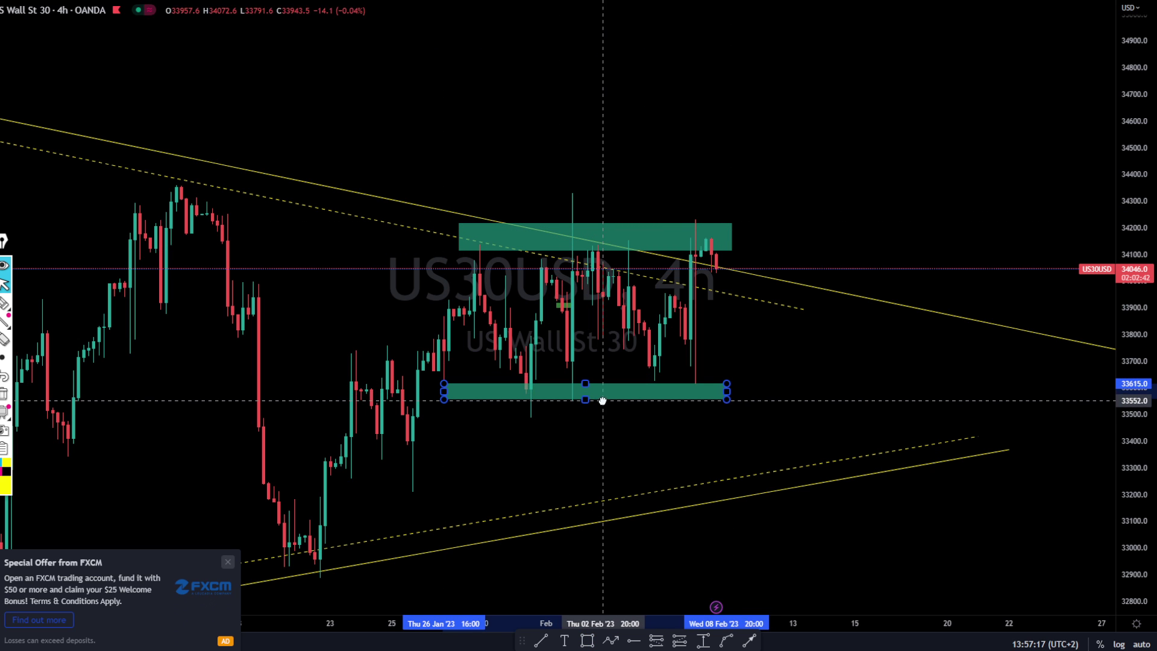
Step: Extend both zones forward past the latest candles and raise the upper zone's bottom edge to about 34140
{"action": "left_click_drag", "start_coordinate": [727, 391], "coordinate": [778, 388]}
{"action": "left_click", "coordinate": [732, 237]}
{"action": "left_click_drag", "start_coordinate": [732, 237], "coordinate": [777, 229]}
{"action": "left_click_drag", "start_coordinate": [619, 250], "coordinate": [622, 242]}
{"action": "left_click", "coordinate": [1057, 251]}
{"action": "left_click_drag", "start_coordinate": [1128, 205], "coordinate": [1128, 275]}
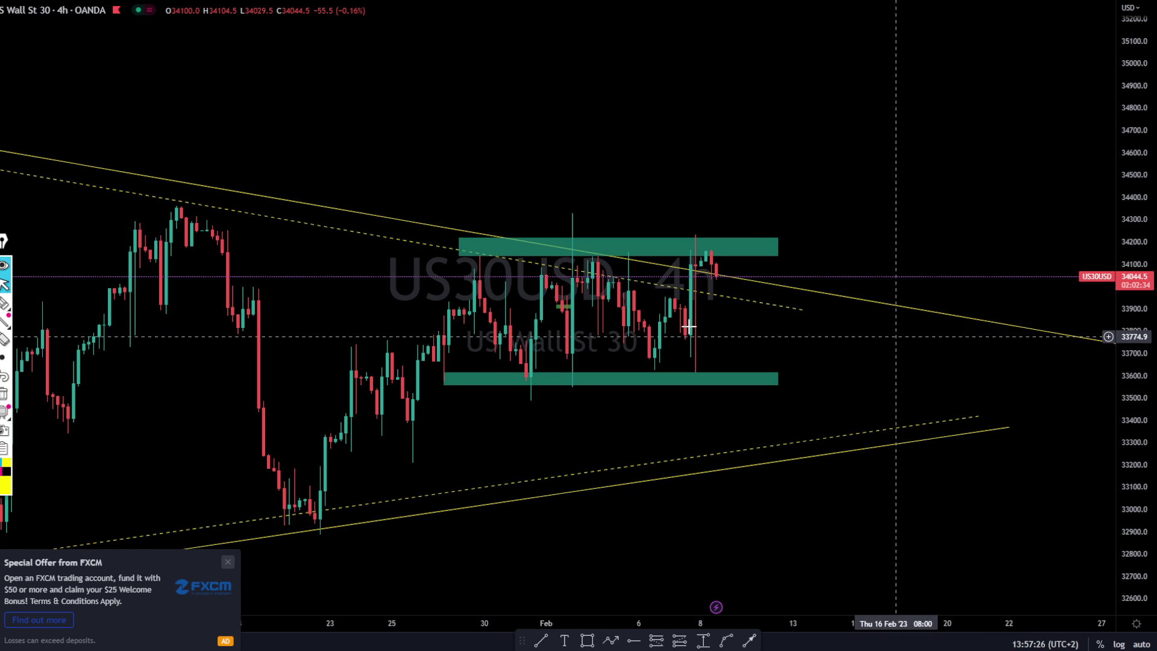
Step: Mark the peaks at the upper zone and sketch price zigzagging between both zones, erasing the sketches
{"action": "left_click", "coordinate": [5, 305]}
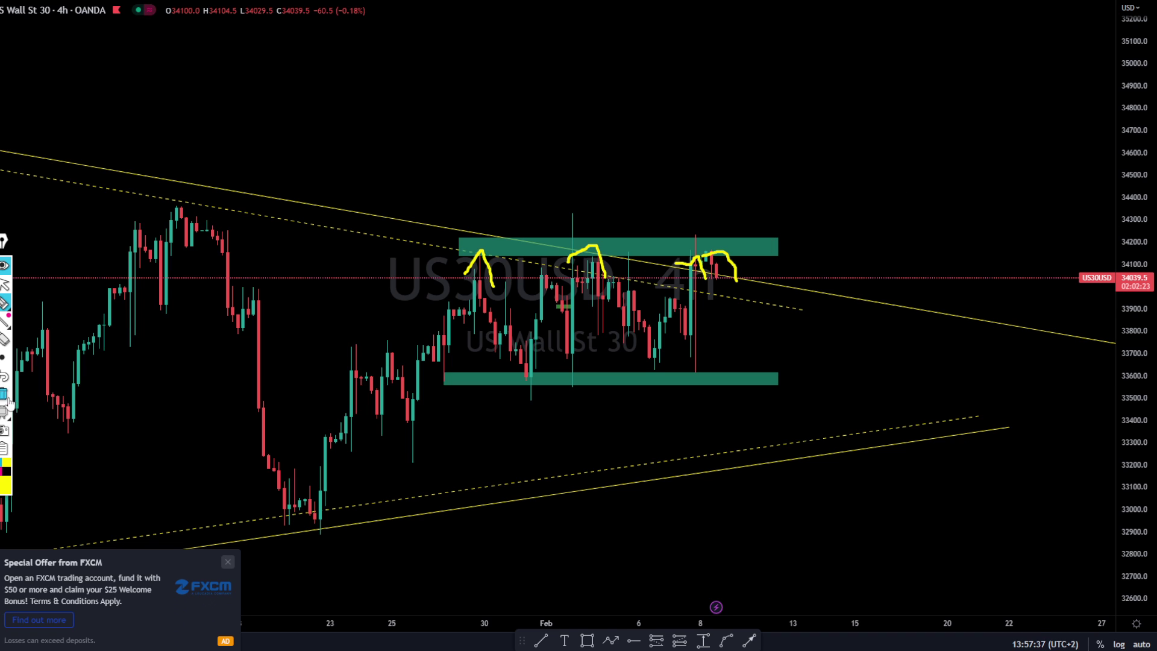
{"action": "left_click", "coordinate": [9, 410]}
{"action": "mouse_move", "coordinate": [677, 247]}
{"action": "left_mouse_down"}
{"action": "mouse_move", "coordinate": [769, 247]}
{"action": "mouse_move", "coordinate": [747, 370]}
{"action": "left_mouse_up"}
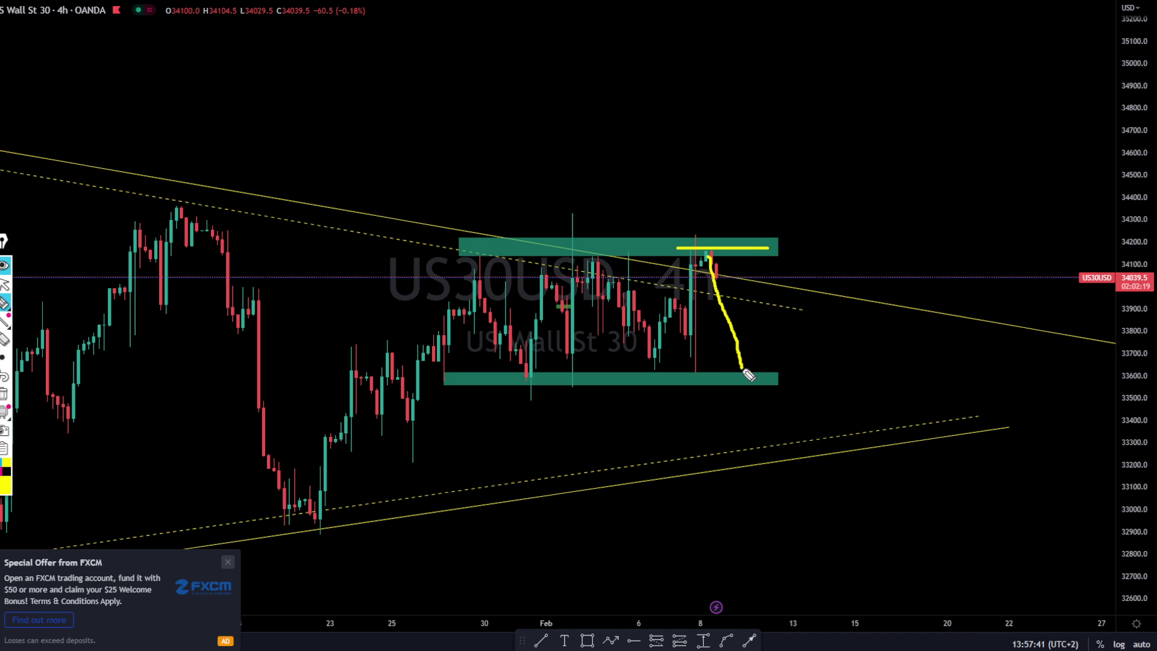
{"action": "mouse_move", "coordinate": [594, 263]}
{"action": "left_mouse_down"}
{"action": "mouse_move", "coordinate": [658, 358]}
{"action": "mouse_move", "coordinate": [704, 261]}
{"action": "mouse_move", "coordinate": [730, 329]}
{"action": "left_mouse_up"}
{"action": "mouse_move", "coordinate": [592, 263]}
{"action": "left_mouse_down"}
{"action": "mouse_move", "coordinate": [542, 301]}
{"action": "mouse_move", "coordinate": [520, 369]}
{"action": "left_mouse_up"}
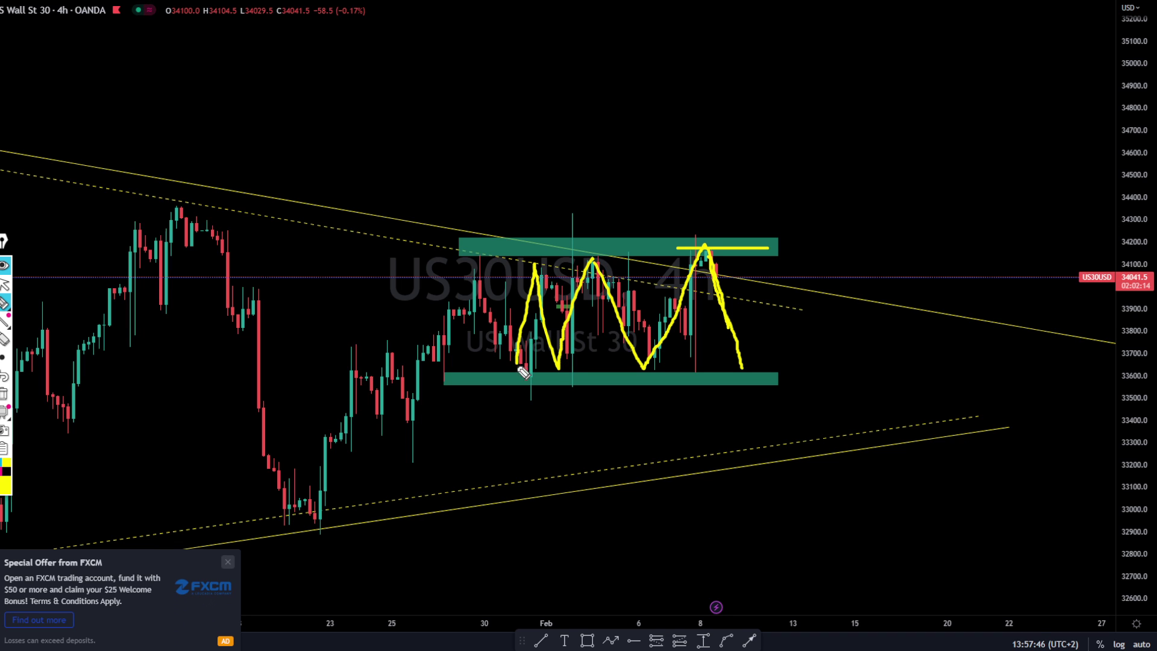
{"action": "left_click", "coordinate": [4, 393]}
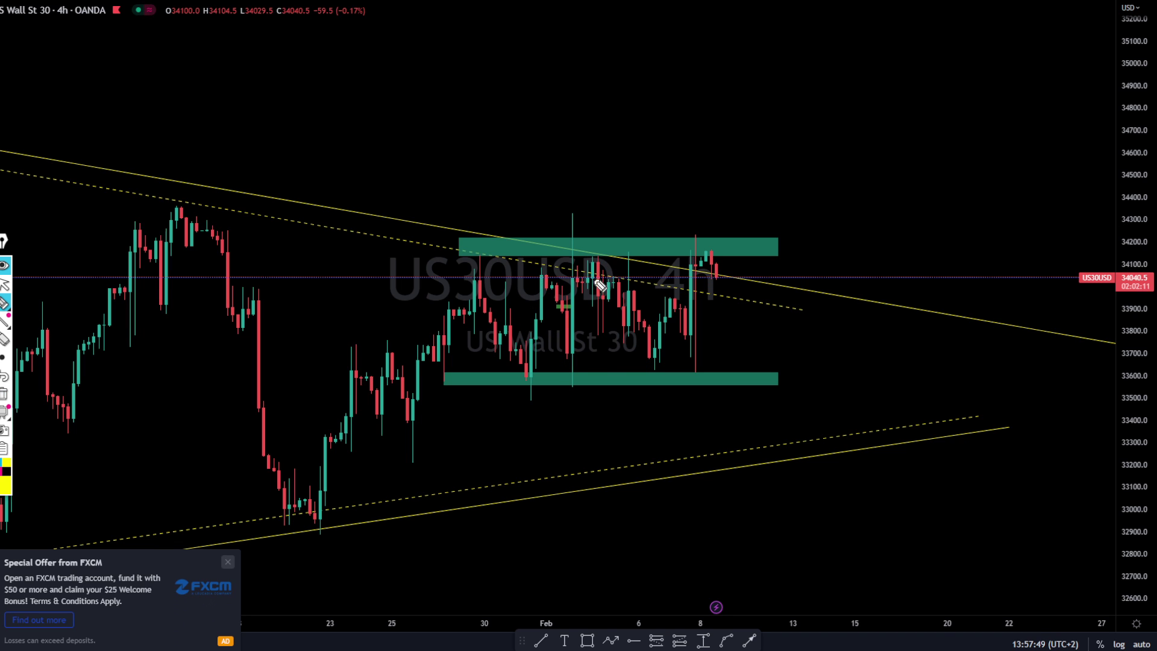
Step: Sketch price breaking above the upper zone, pulling back to it, and rising in an upward arrow to about 34800
{"action": "mouse_move", "coordinate": [707, 240]}
{"action": "left_mouse_down"}
{"action": "mouse_move", "coordinate": [807, 156]}
{"action": "mouse_move", "coordinate": [740, 178]}
{"action": "mouse_move", "coordinate": [863, 206]}
{"action": "left_mouse_up"}
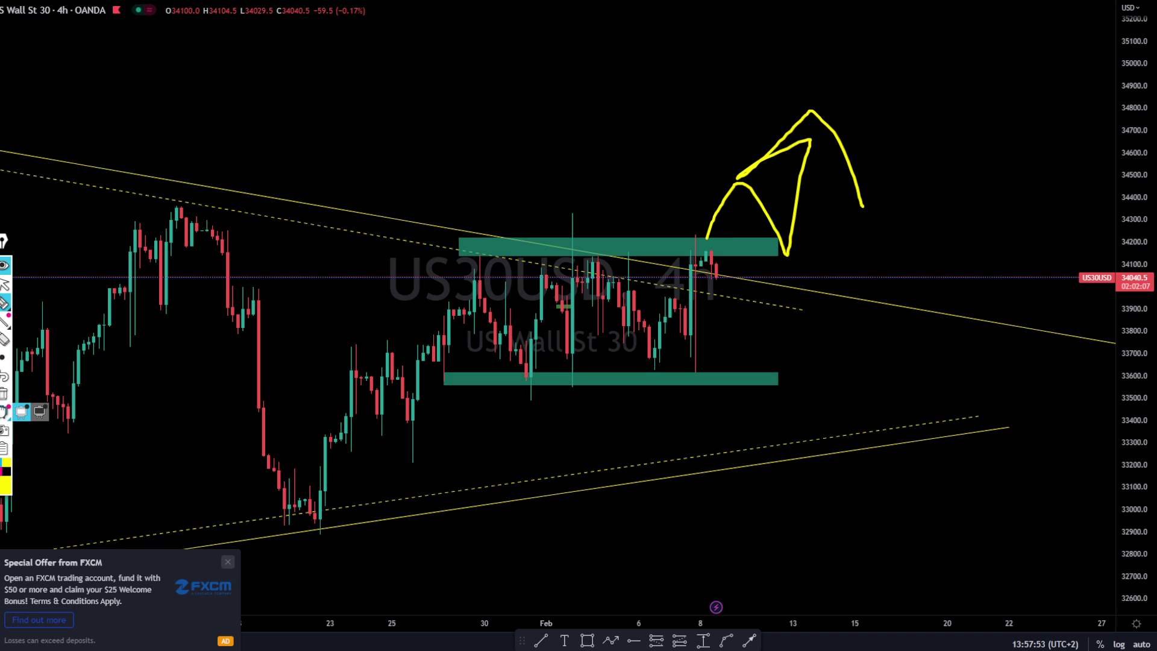
Step: Clear the earlier sketches, highlight the upper zone and sketch price rejecting from it down to about 33700, erasing the sketches
{"action": "left_click", "coordinate": [5, 394]}
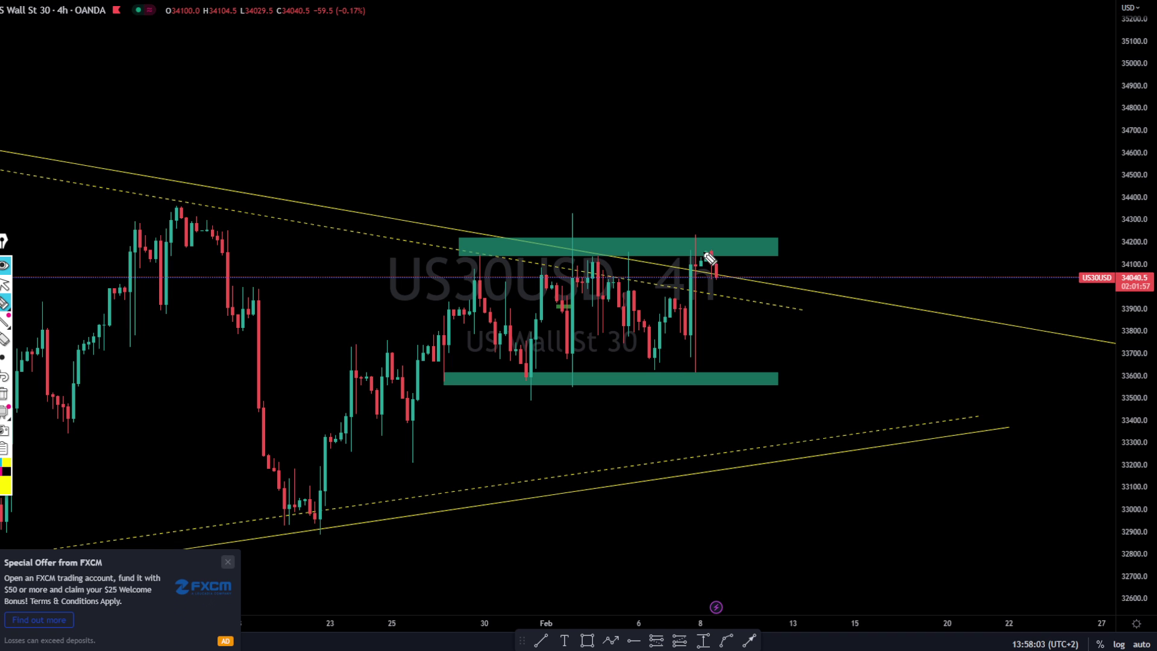
{"action": "left_click_drag", "start_coordinate": [505, 258], "coordinate": [791, 250]}
{"action": "left_click_drag", "start_coordinate": [478, 253], "coordinate": [761, 246]}
{"action": "mouse_move", "coordinate": [680, 299]}
{"action": "left_mouse_down"}
{"action": "mouse_move", "coordinate": [717, 278]}
{"action": "mouse_move", "coordinate": [741, 355]}
{"action": "left_mouse_up"}
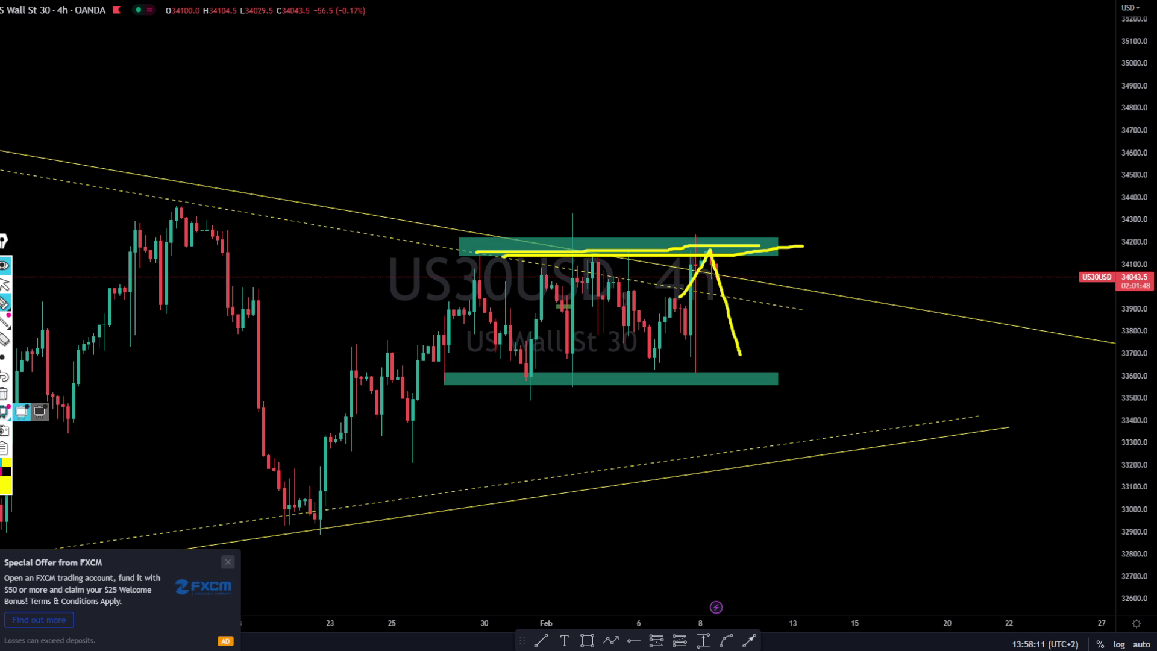
{"action": "left_click", "coordinate": [5, 393]}
Step: Sketch price rebounding off the falling trend line to about 34800 with a level line above the upper zone, erasing the sketch
{"action": "left_click_drag", "start_coordinate": [712, 256], "coordinate": [815, 115]}
{"action": "left_click_drag", "start_coordinate": [680, 232], "coordinate": [846, 223]}
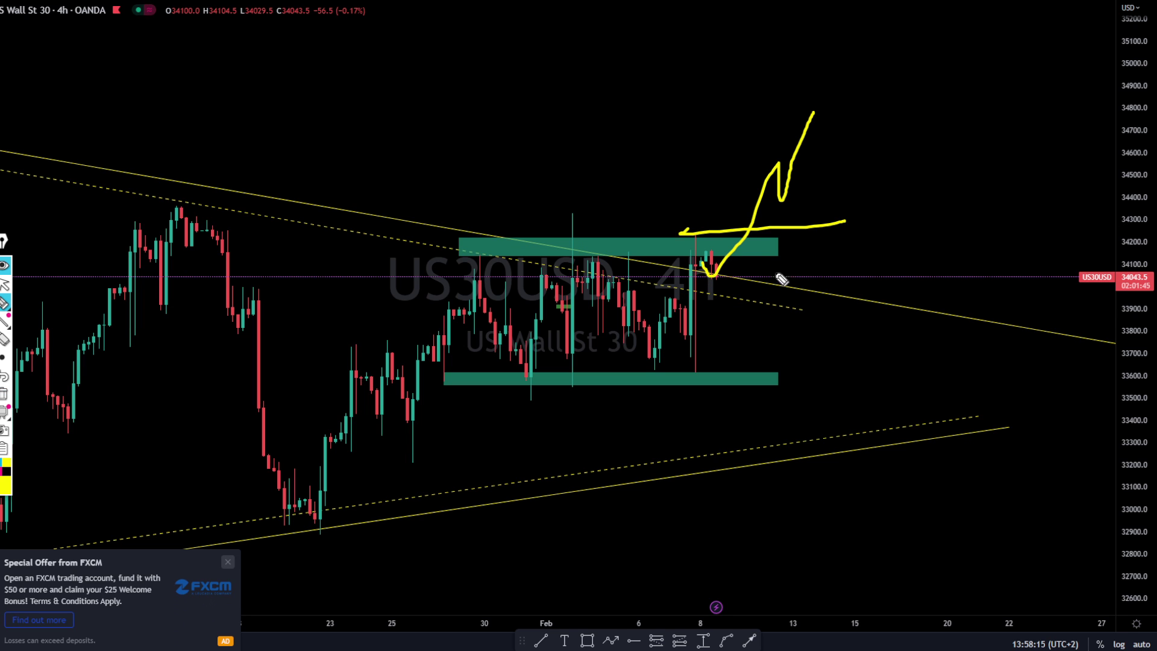
{"action": "left_click", "coordinate": [3, 394]}
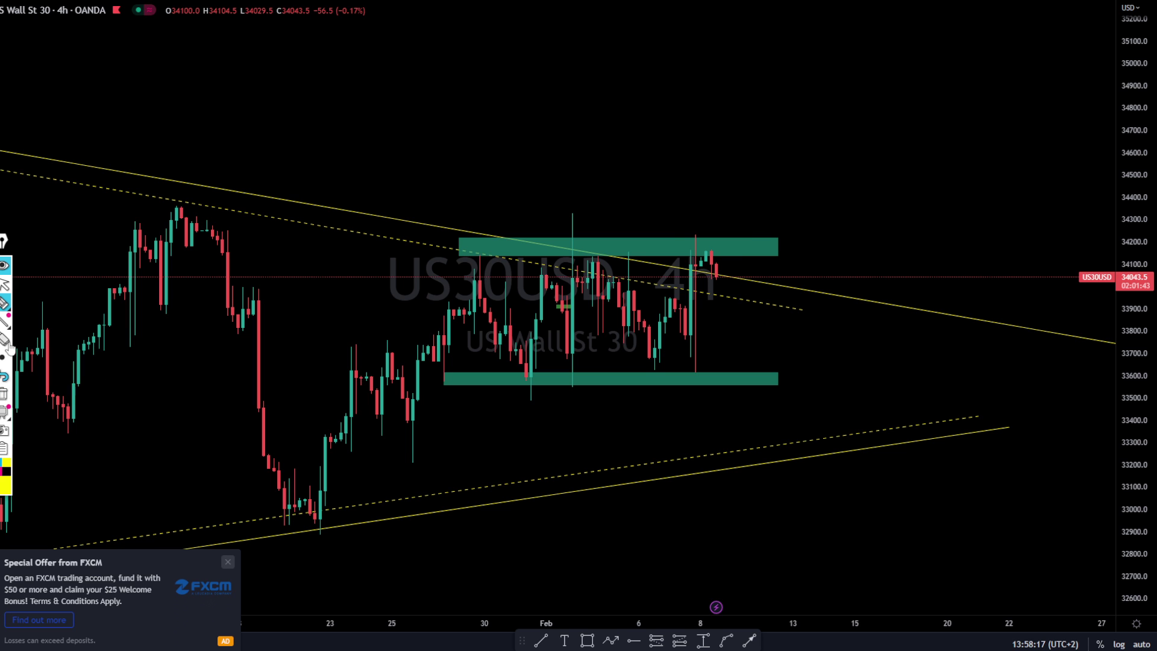
Step: Sketch the U-shaped move dipping into the lower zone and rising through the upper zone to about 34350, erasing the sketch
{"action": "left_click", "coordinate": [4, 284]}
{"action": "scroll", "coordinate": [800, 358], "scroll_direction": "up", "scroll_amount": 5}
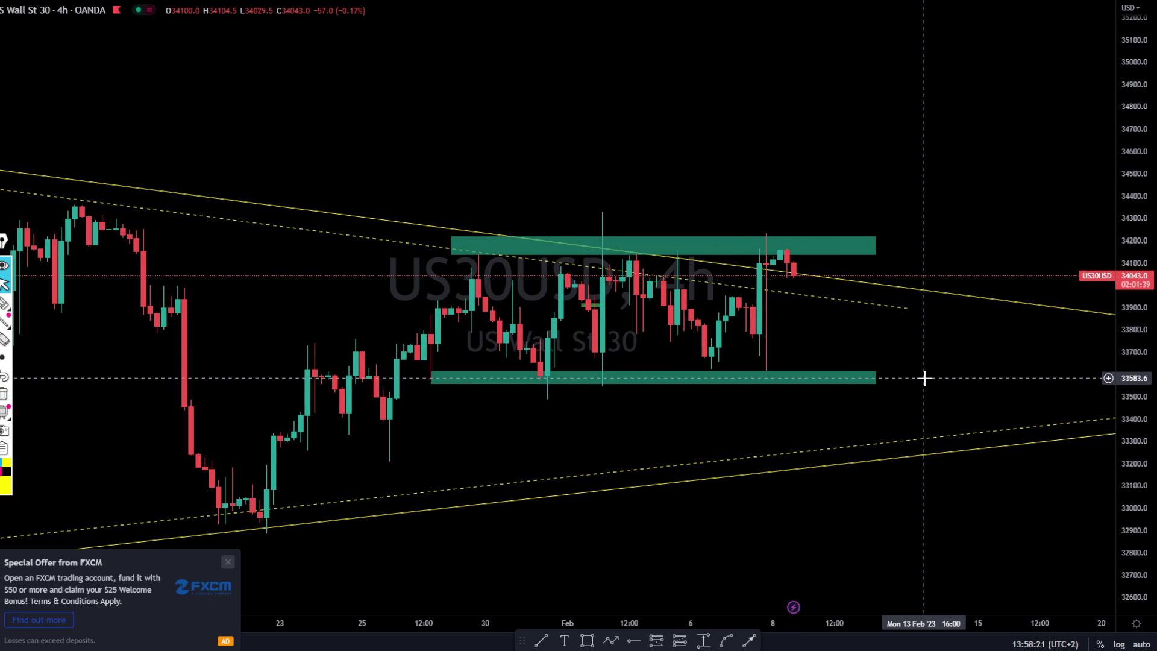
{"action": "scroll", "coordinate": [919, 350], "scroll_direction": "down", "scroll_amount": 3}
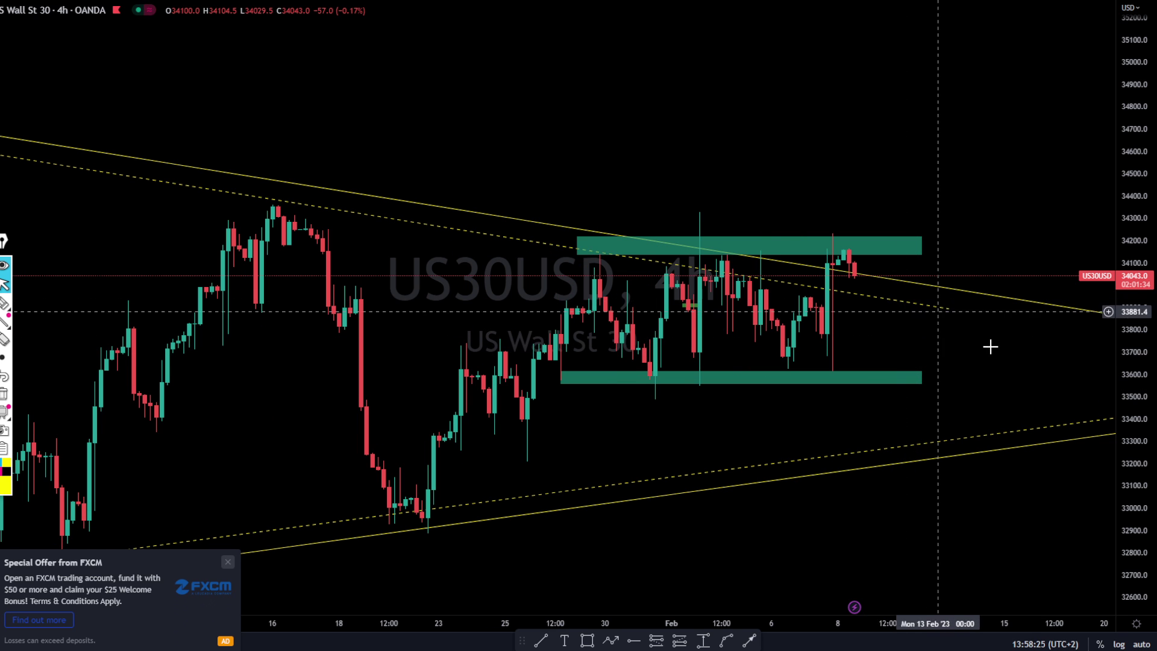
{"action": "scroll", "coordinate": [1061, 344], "scroll_direction": "right", "scroll_amount": 2}
{"action": "left_click", "coordinate": [5, 339]}
{"action": "left_click", "coordinate": [21, 302]}
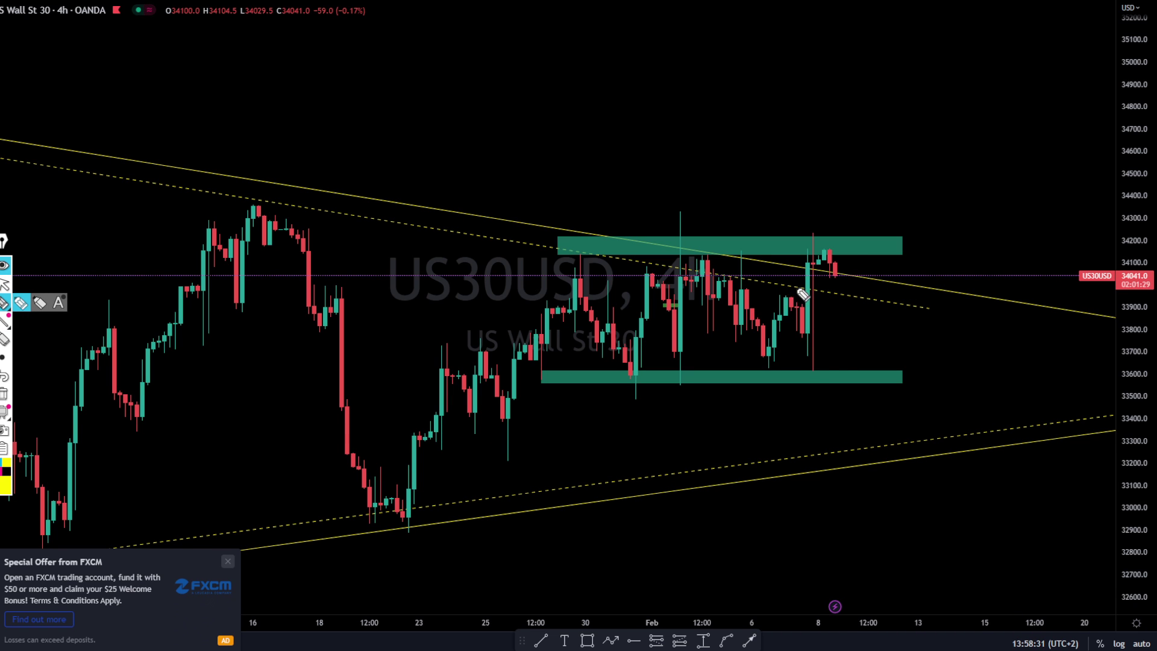
{"action": "left_click_drag", "start_coordinate": [797, 289], "coordinate": [864, 210]}
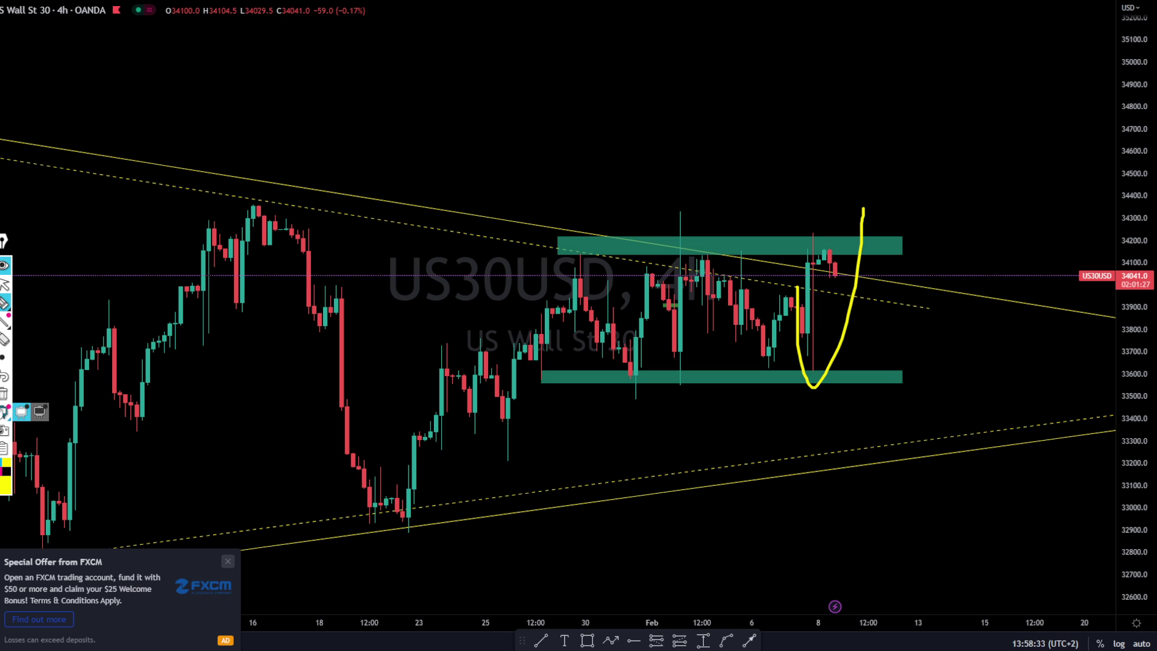
{"action": "left_click", "coordinate": [3, 395]}
Step: Sketch price falling to the lower zone, circle the upper zone, and sketch an alternative breakout rising to about 35000, erasing the sketches
{"action": "mouse_move", "coordinate": [819, 282]}
{"action": "left_mouse_down"}
{"action": "mouse_move", "coordinate": [850, 279]}
{"action": "mouse_move", "coordinate": [868, 371]}
{"action": "left_mouse_up"}
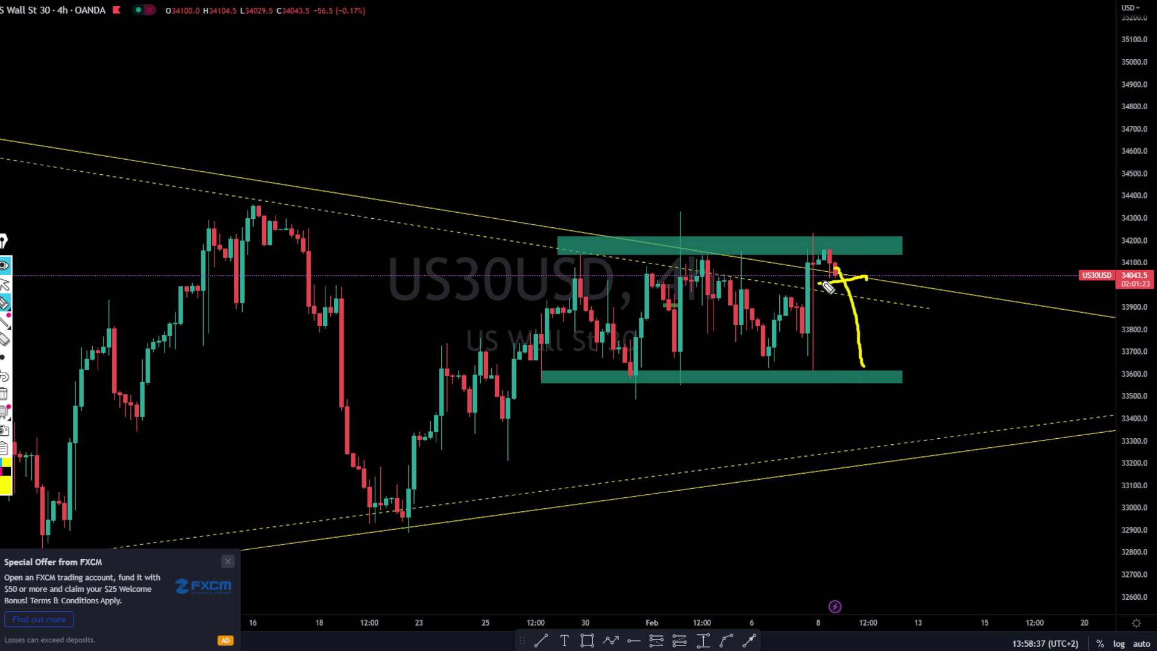
{"action": "mouse_move", "coordinate": [851, 237]}
{"action": "left_mouse_down"}
{"action": "mouse_move", "coordinate": [522, 230]}
{"action": "mouse_move", "coordinate": [724, 271]}
{"action": "left_mouse_up"}
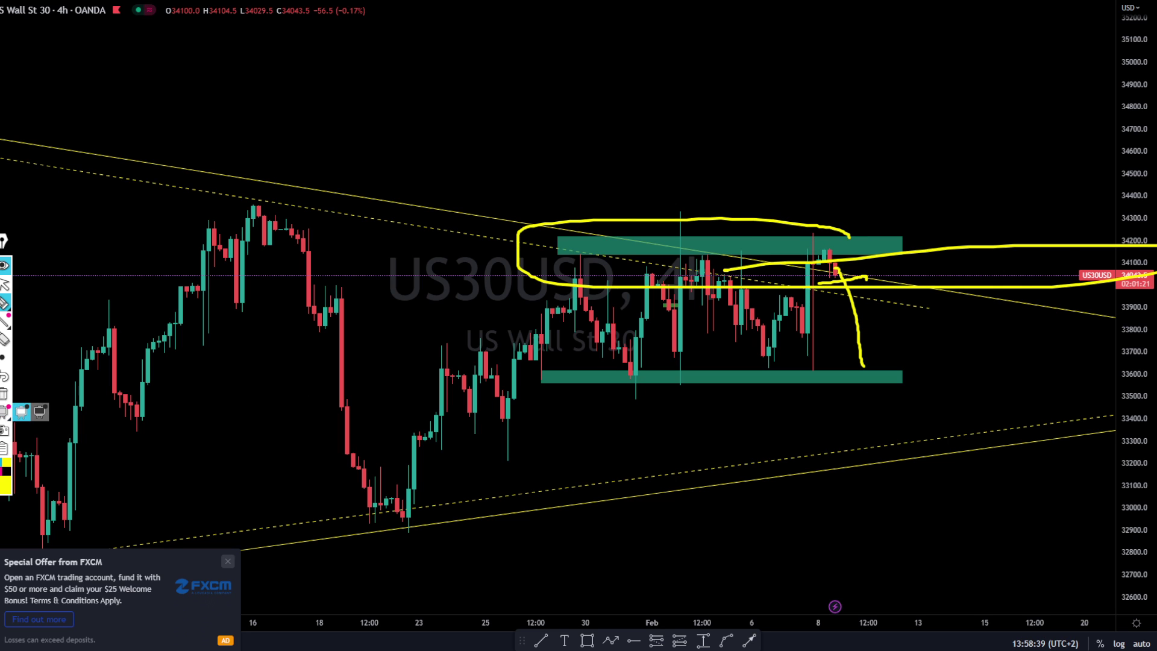
{"action": "left_click", "coordinate": [3, 396]}
{"action": "mouse_move", "coordinate": [830, 267]}
{"action": "left_mouse_down"}
{"action": "mouse_move", "coordinate": [997, 90]}
{"action": "mouse_move", "coordinate": [1030, 136]}
{"action": "left_mouse_up"}
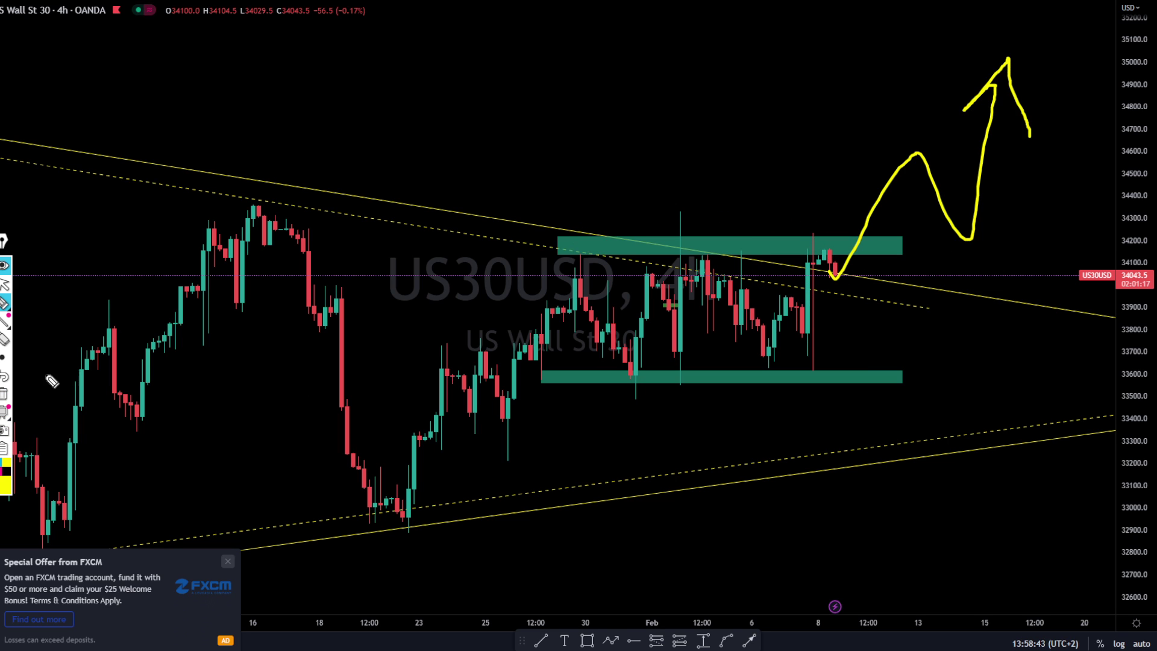
{"action": "left_click", "coordinate": [4, 396]}
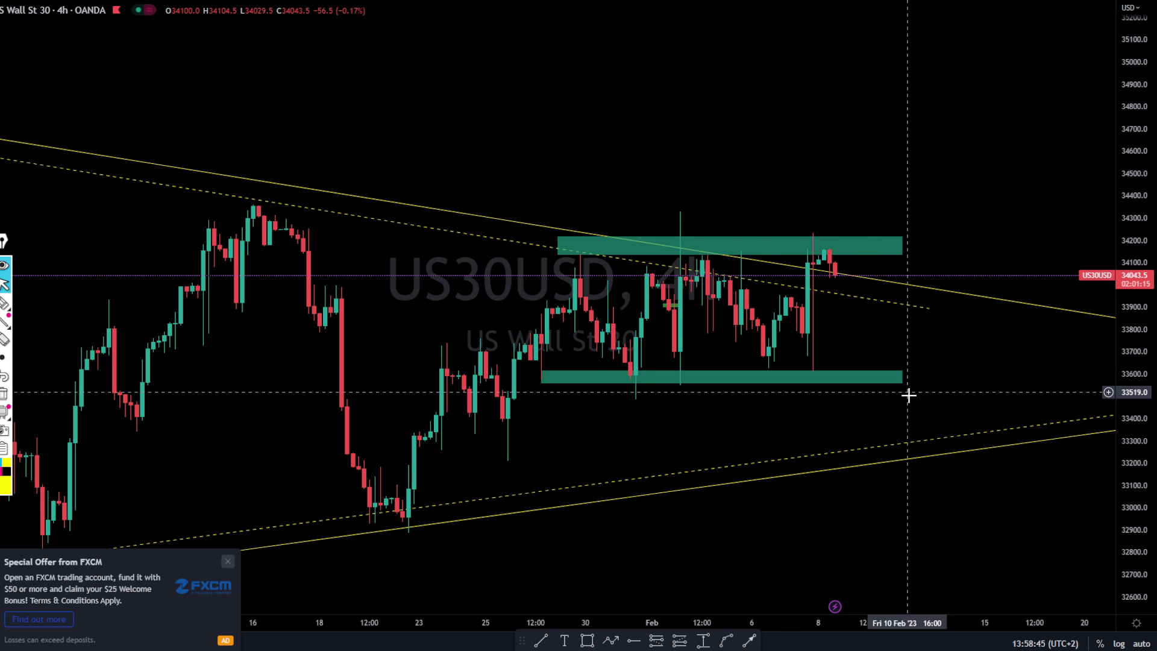
Step: Switch to the NAS100USD 4-hour chart
{"action": "scroll", "coordinate": [909, 393], "scroll_direction": "down", "scroll_amount": 5}
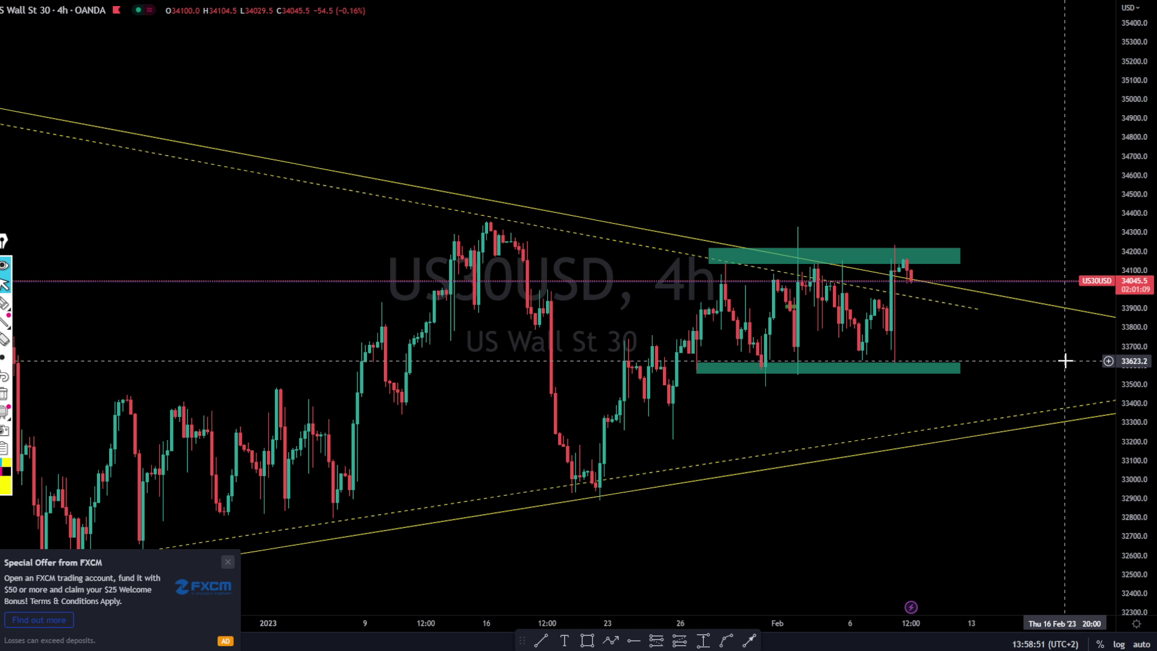
{"action": "key", "text": "Down"}
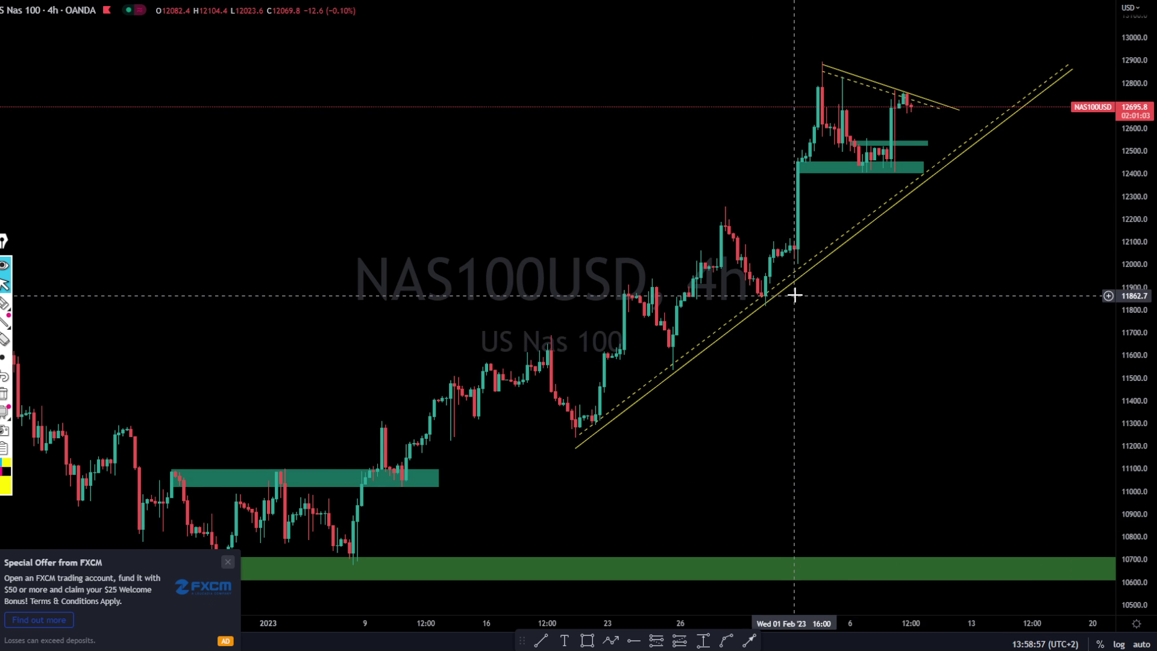
{"action": "scroll", "coordinate": [943, 293], "scroll_direction": "up", "scroll_amount": 4}
{"action": "mouse_move", "coordinate": [793, 305]}
{"action": "left_mouse_down"}
{"action": "mouse_move", "coordinate": [784, 308]}
{"action": "mouse_move", "coordinate": [798, 380]}
{"action": "mouse_move", "coordinate": [778, 390]}
{"action": "mouse_move", "coordinate": [850, 387]}
{"action": "mouse_move", "coordinate": [835, 365]}
{"action": "left_mouse_up"}
{"action": "scroll", "coordinate": [832, 369], "scroll_direction": "up", "scroll_amount": 2}
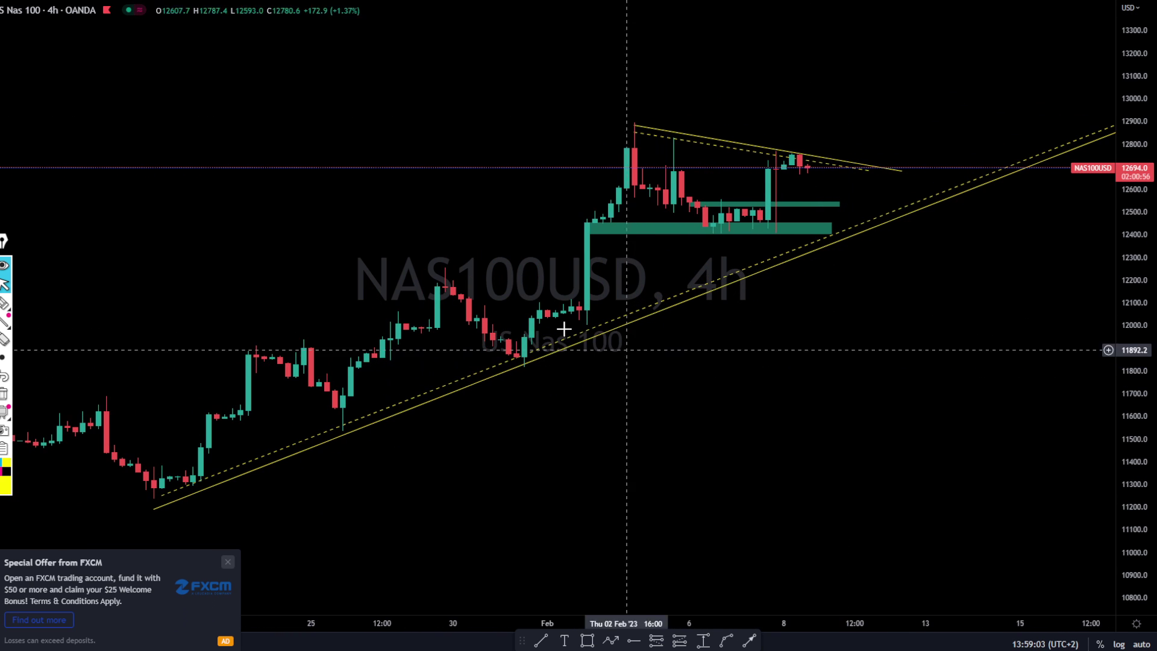
Step: Sketch price bouncing upward along the rising trend line and draw three upward arrows beneath it, erasing the sketches
{"action": "left_click", "coordinate": [4, 303]}
{"action": "mouse_move", "coordinate": [182, 490]}
{"action": "left_mouse_down"}
{"action": "mouse_move", "coordinate": [325, 377]}
{"action": "mouse_move", "coordinate": [559, 340]}
{"action": "mouse_move", "coordinate": [801, 265]}
{"action": "mouse_move", "coordinate": [876, 59]}
{"action": "left_mouse_up"}
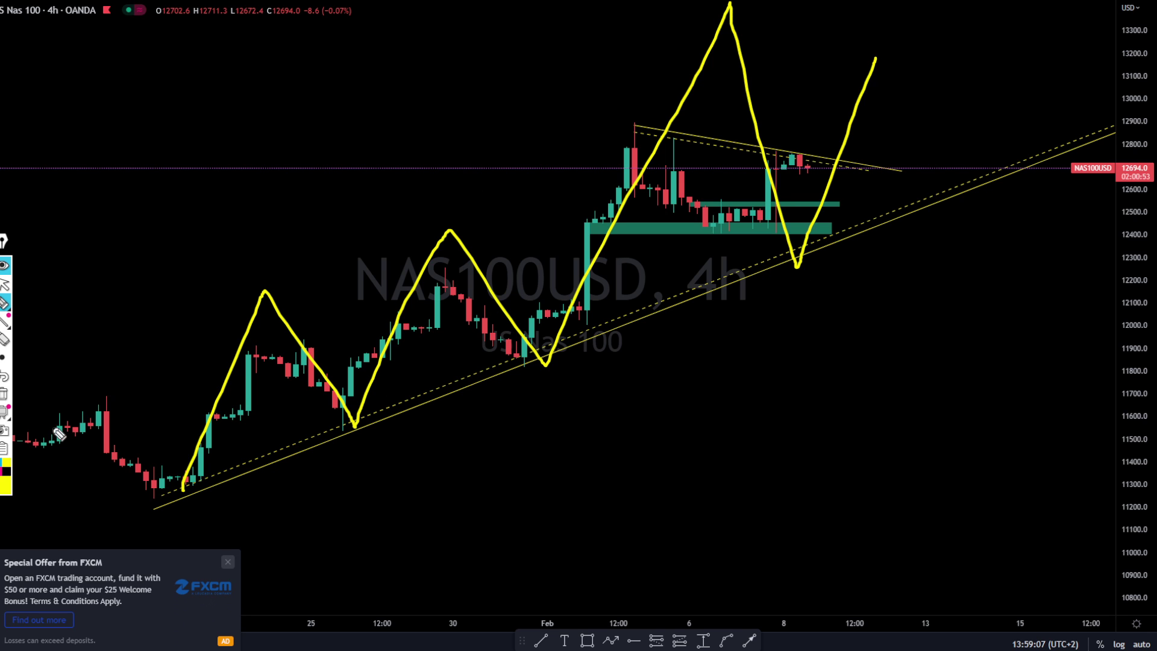
{"action": "left_click", "coordinate": [4, 395]}
{"action": "mouse_move", "coordinate": [481, 503]}
{"action": "left_mouse_down"}
{"action": "mouse_move", "coordinate": [496, 432]}
{"action": "mouse_move", "coordinate": [567, 444]}
{"action": "left_mouse_up"}
{"action": "mouse_move", "coordinate": [831, 500]}
{"action": "left_mouse_down"}
{"action": "mouse_move", "coordinate": [833, 268]}
{"action": "mouse_move", "coordinate": [924, 372]}
{"action": "left_mouse_up"}
{"action": "mouse_move", "coordinate": [1004, 458]}
{"action": "left_mouse_down"}
{"action": "mouse_move", "coordinate": [1005, 206]}
{"action": "mouse_move", "coordinate": [1049, 278]}
{"action": "left_mouse_up"}
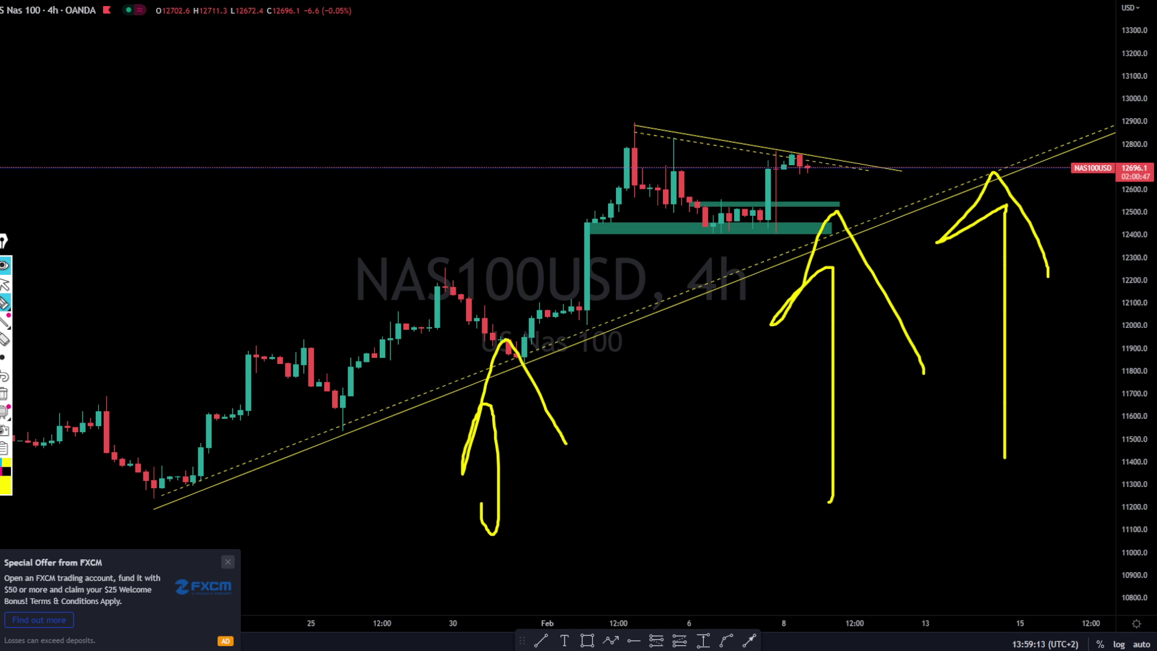
{"action": "left_click", "coordinate": [6, 395]}
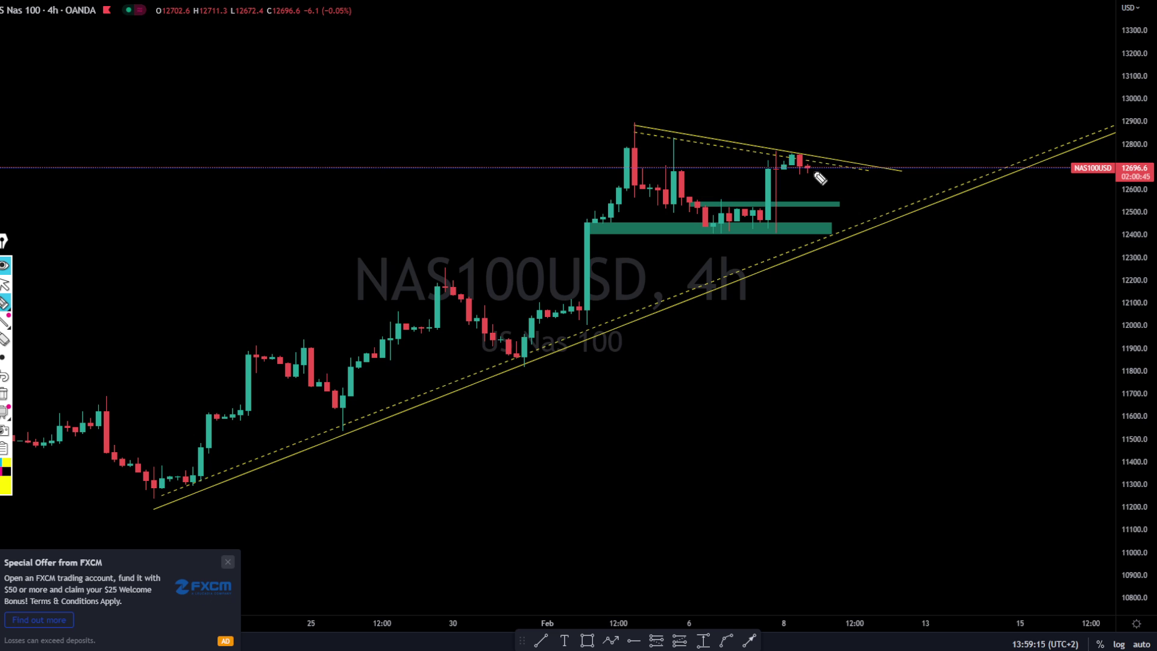
Step: Circle the latest move up to the falling trend line and the consolidation around the two green zones, erasing the markings
{"action": "mouse_move", "coordinate": [812, 152]}
{"action": "left_mouse_down"}
{"action": "mouse_move", "coordinate": [821, 126]}
{"action": "mouse_move", "coordinate": [750, 181]}
{"action": "left_mouse_up"}
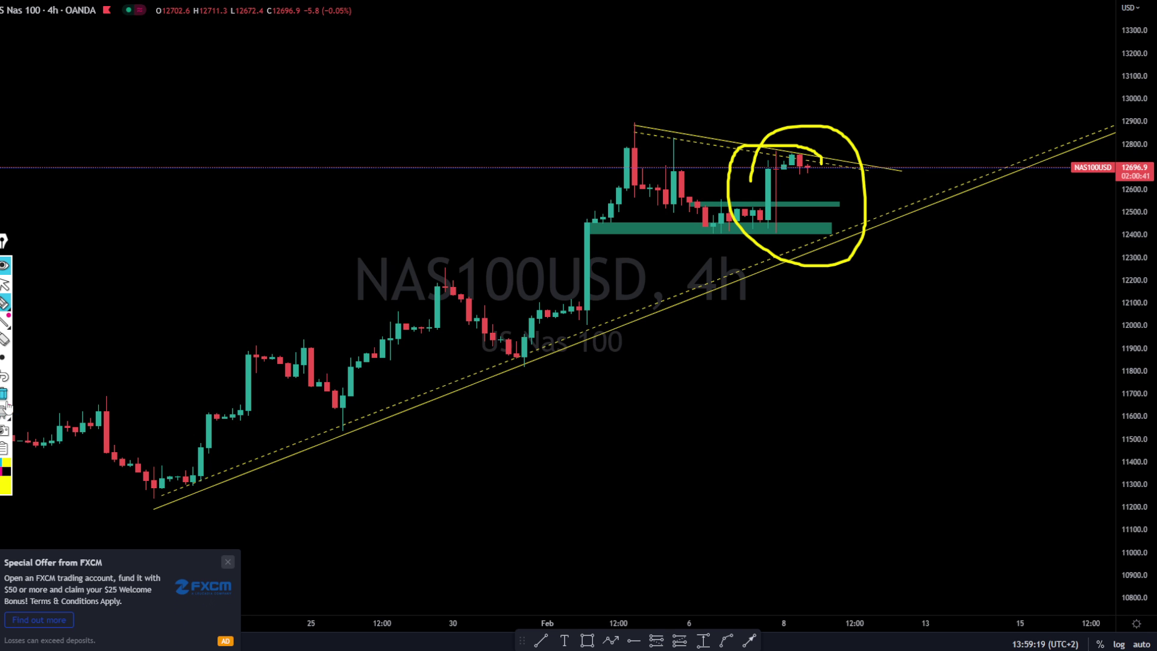
{"action": "left_click", "coordinate": [4, 396]}
{"action": "left_click_drag", "start_coordinate": [832, 141], "coordinate": [794, 129]}
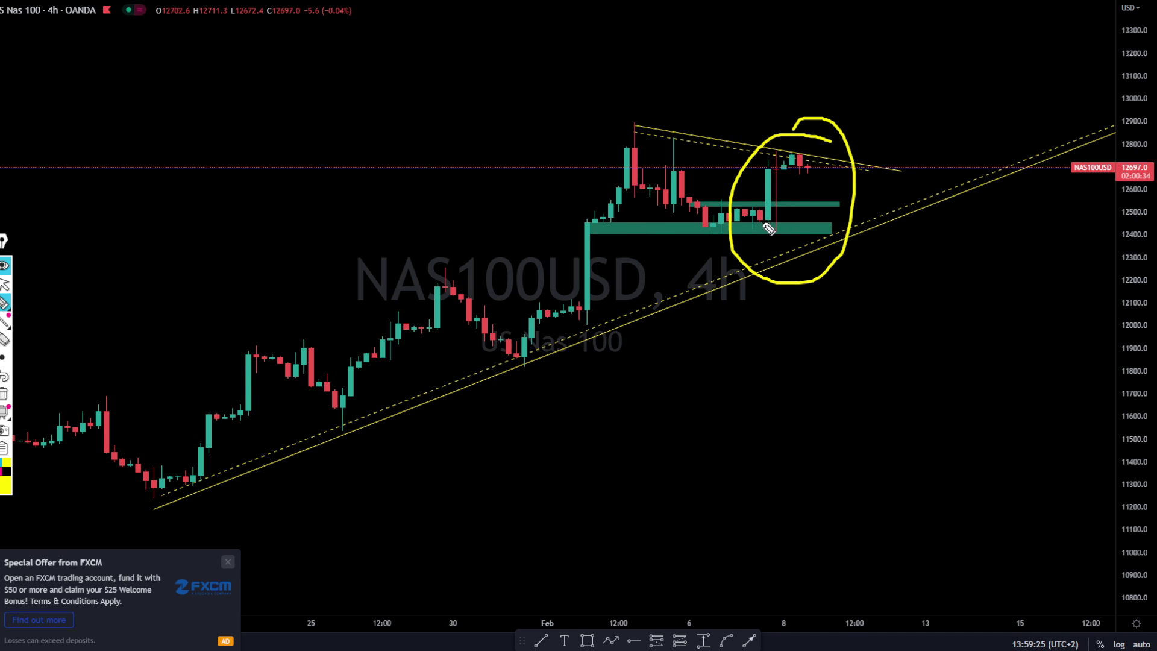
{"action": "mouse_move", "coordinate": [692, 199]}
{"action": "left_mouse_down"}
{"action": "mouse_move", "coordinate": [747, 199]}
{"action": "mouse_move", "coordinate": [767, 215]}
{"action": "left_mouse_up"}
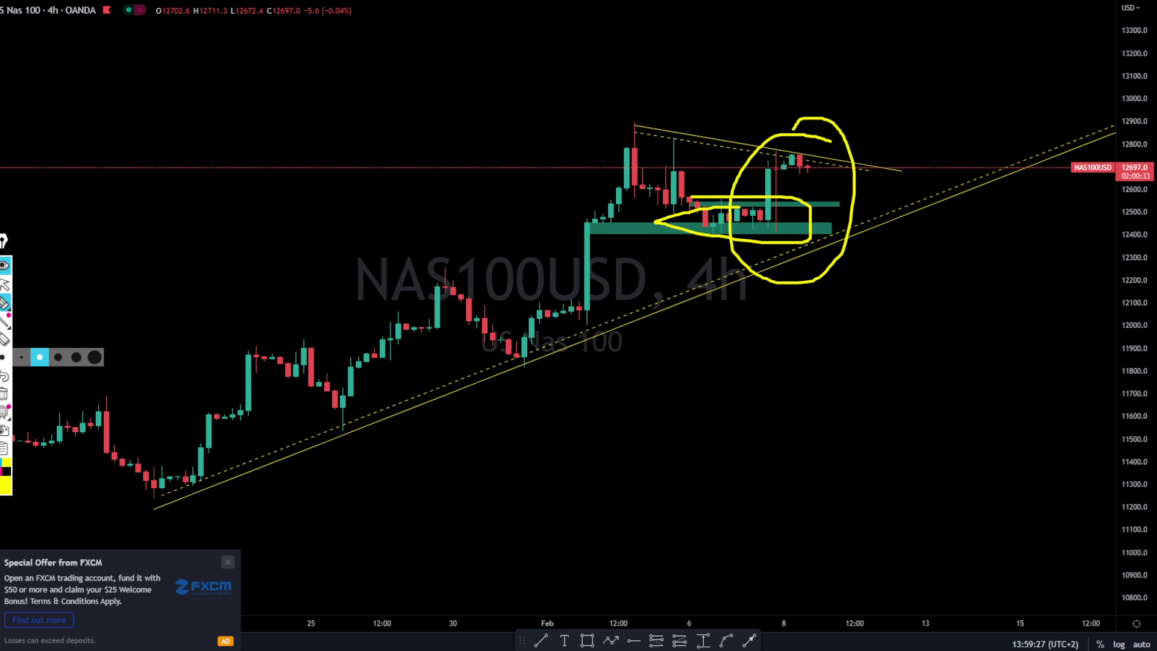
{"action": "left_click", "coordinate": [5, 395]}
Step: Shorten the thin upper zone so it ends at 9 February 00:00, level with the end of the lower zone
{"action": "left_click", "coordinate": [4, 286]}
{"action": "scroll", "coordinate": [701, 332], "scroll_direction": "up", "scroll_amount": 3}
{"action": "left_click_drag", "start_coordinate": [707, 380], "coordinate": [765, 499]}
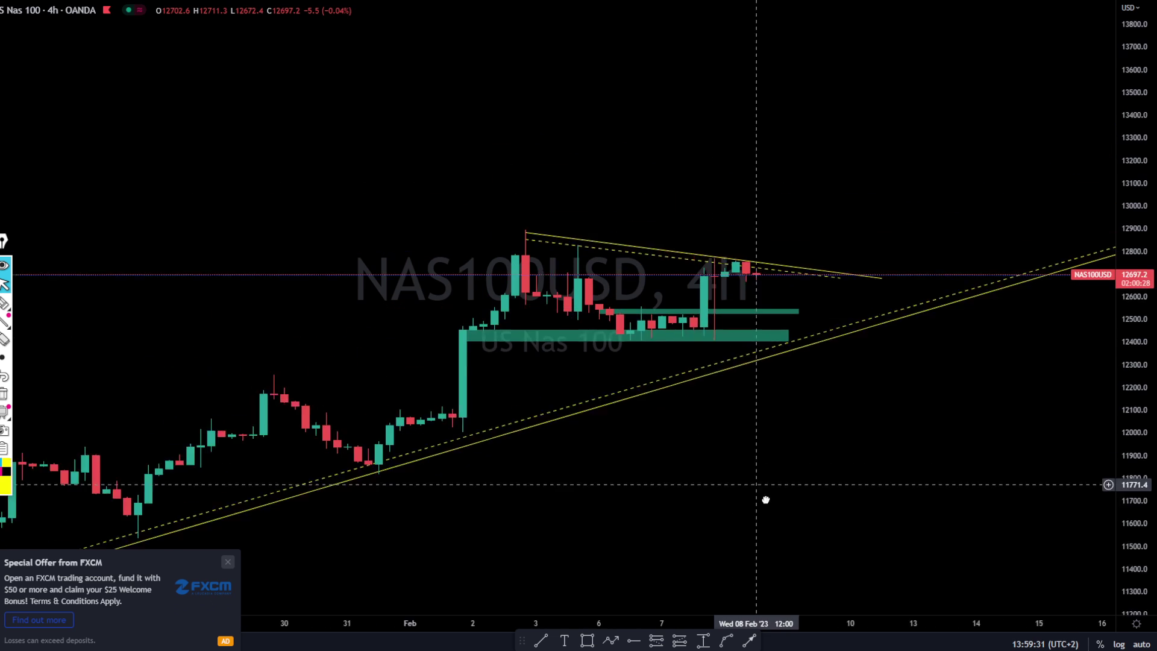
{"action": "scroll", "coordinate": [907, 354], "scroll_direction": "up", "scroll_amount": 3}
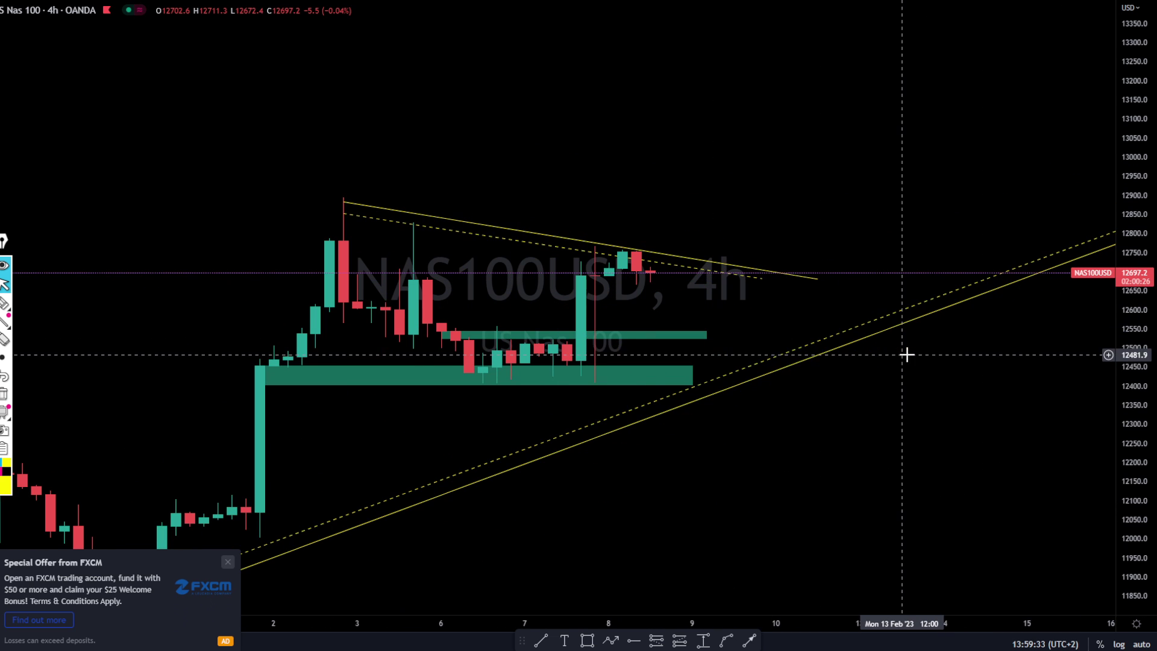
{"action": "left_click_drag", "start_coordinate": [905, 419], "coordinate": [948, 381]}
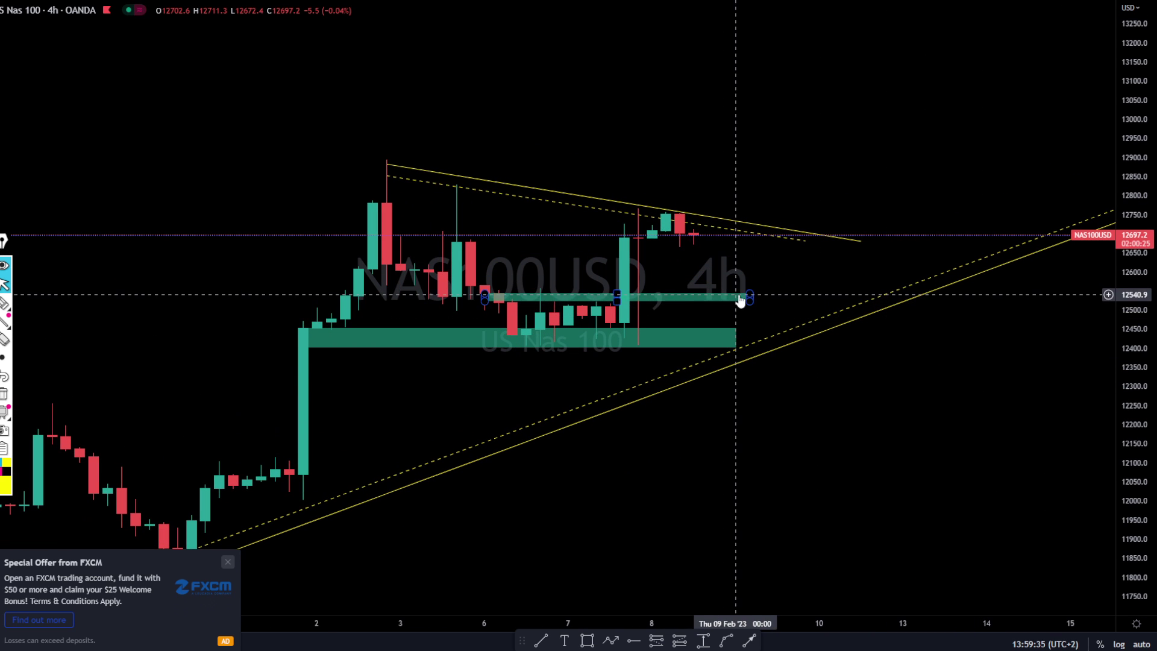
{"action": "left_click_drag", "start_coordinate": [748, 297], "coordinate": [736, 297]}
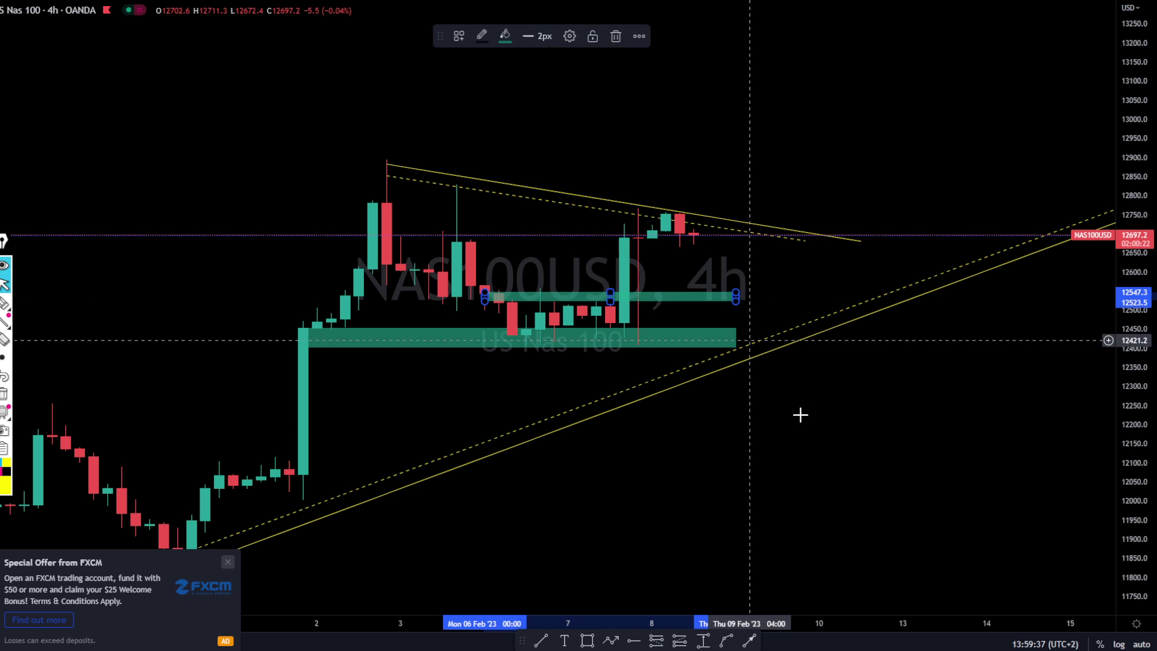
{"action": "left_click", "coordinate": [781, 406]}
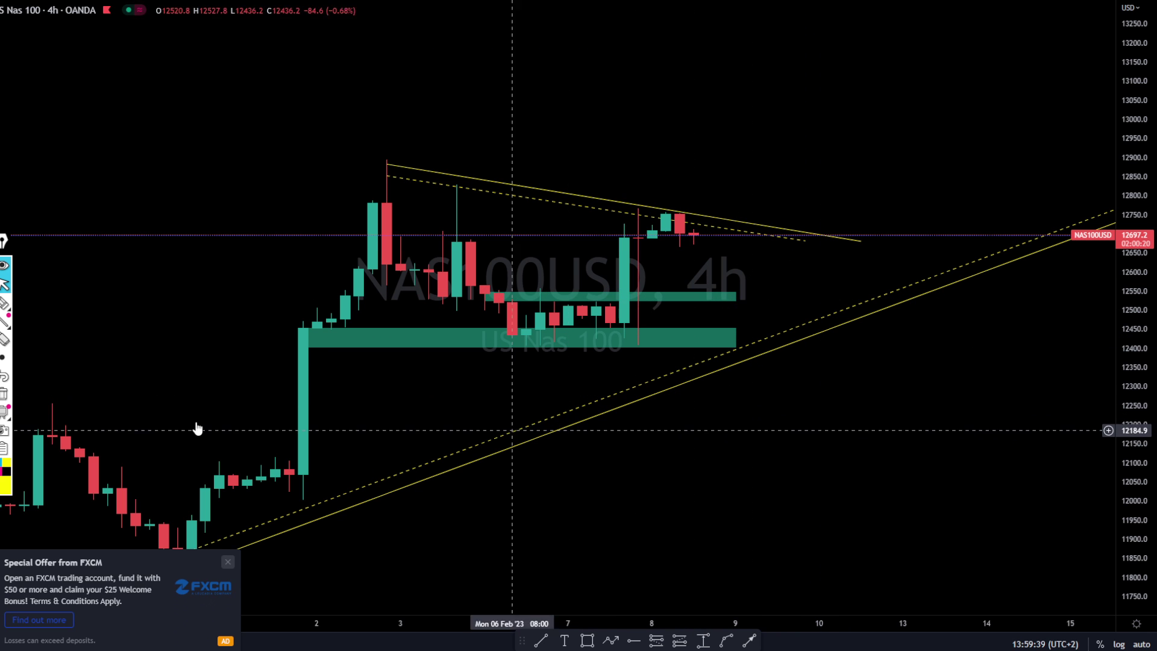
Step: Mark both zones and trace price spiking above them, dropping into the lower zone and rebounding to the falling trend line, erasing the sketches
{"action": "left_click", "coordinate": [5, 306]}
{"action": "left_click", "coordinate": [20, 303]}
{"action": "mouse_move", "coordinate": [593, 295]}
{"action": "left_mouse_down"}
{"action": "mouse_move", "coordinate": [624, 302]}
{"action": "mouse_move", "coordinate": [635, 217]}
{"action": "mouse_move", "coordinate": [643, 323]}
{"action": "left_mouse_up"}
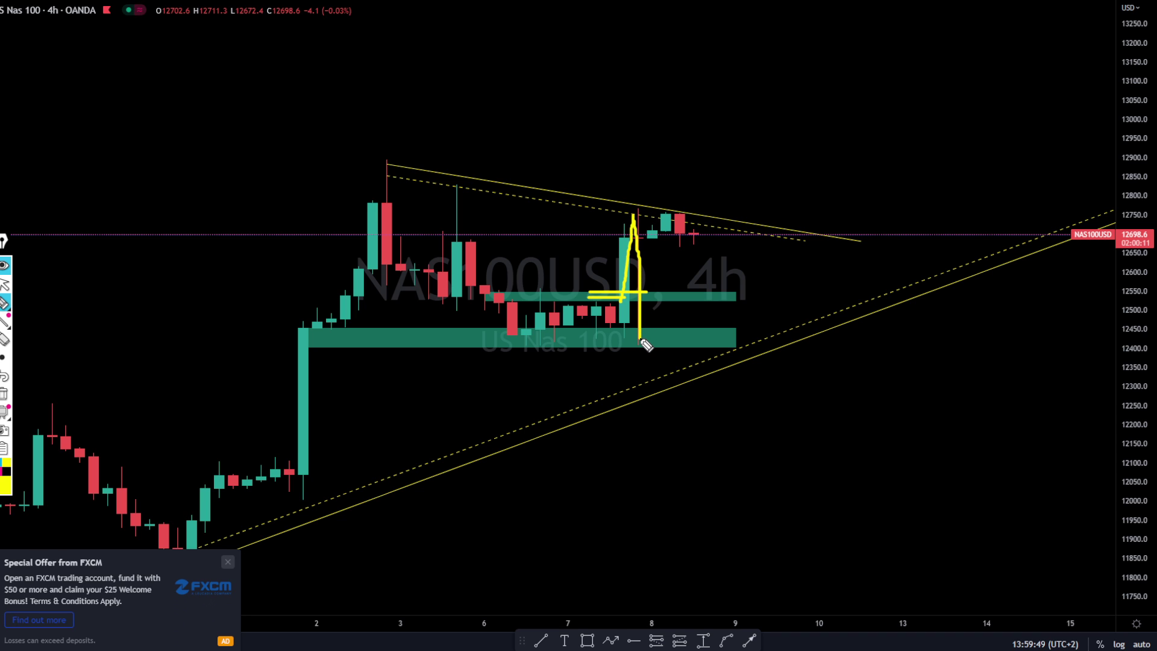
{"action": "mouse_move", "coordinate": [617, 335]}
{"action": "left_mouse_down"}
{"action": "mouse_move", "coordinate": [659, 335]}
{"action": "mouse_move", "coordinate": [684, 192]}
{"action": "left_mouse_up"}
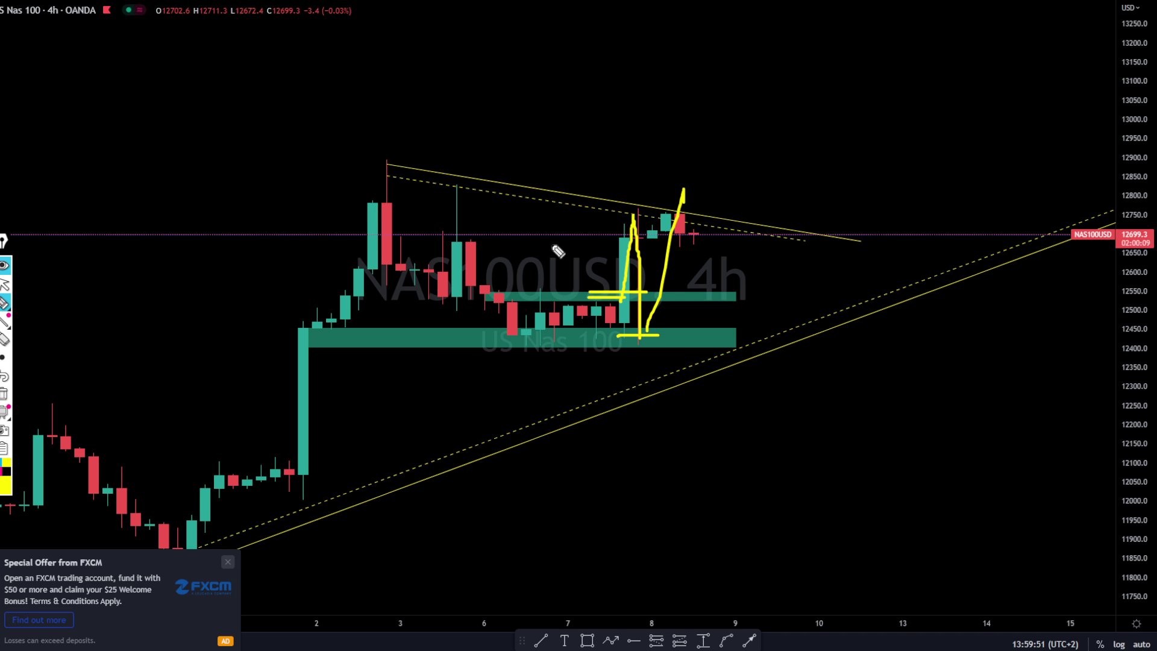
{"action": "left_click", "coordinate": [3, 396]}
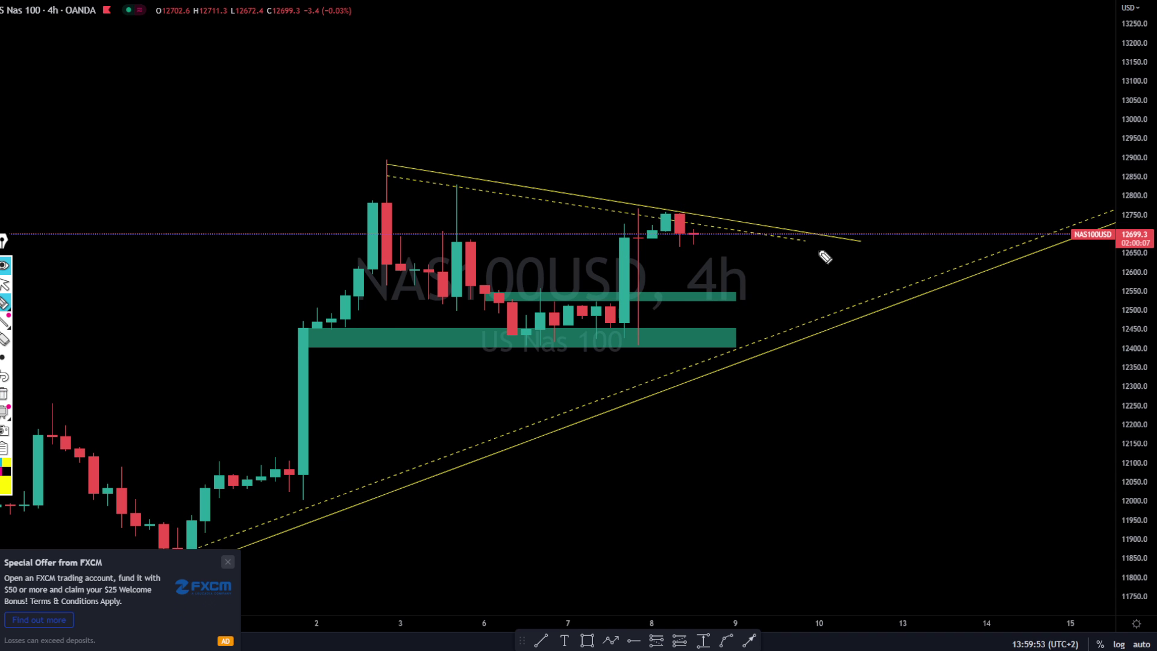
{"action": "mouse_move", "coordinate": [616, 302]}
{"action": "left_mouse_down"}
{"action": "mouse_move", "coordinate": [634, 241]}
{"action": "mouse_move", "coordinate": [677, 209]}
{"action": "left_mouse_up"}
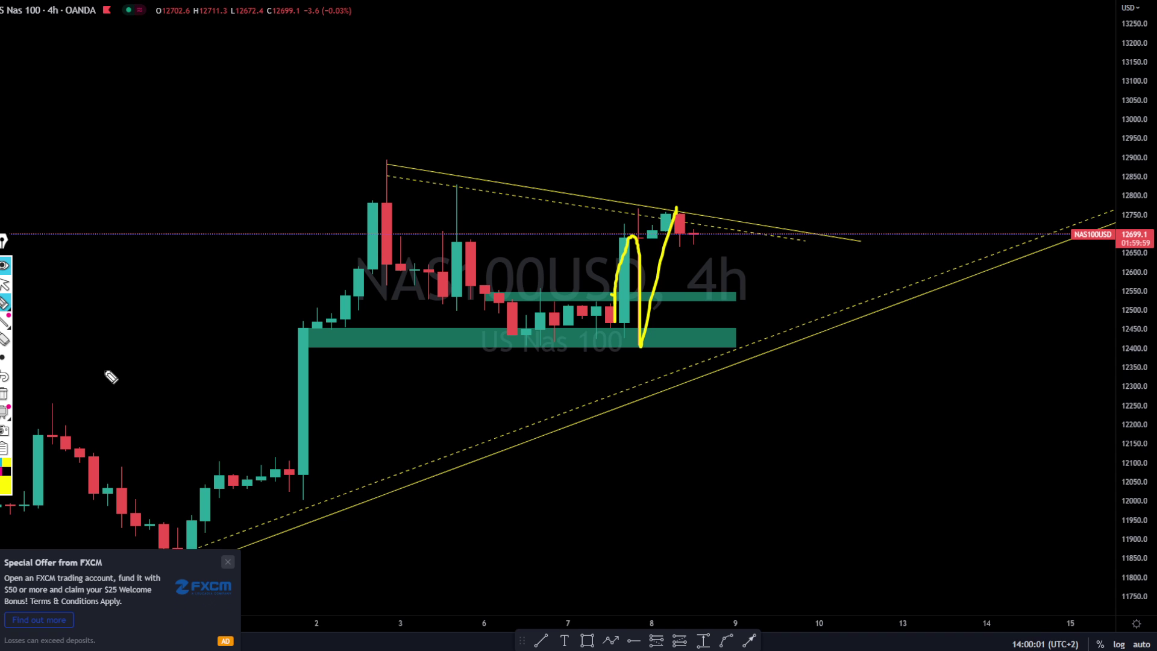
{"action": "left_click", "coordinate": [4, 393]}
Step: Draw an upward arrow beneath the rising trend line, circle three touches of the falling trend line and trace along it, erasing the markings
{"action": "mouse_move", "coordinate": [705, 535]}
{"action": "left_mouse_down"}
{"action": "mouse_move", "coordinate": [704, 446]}
{"action": "mouse_move", "coordinate": [728, 468]}
{"action": "left_mouse_up"}
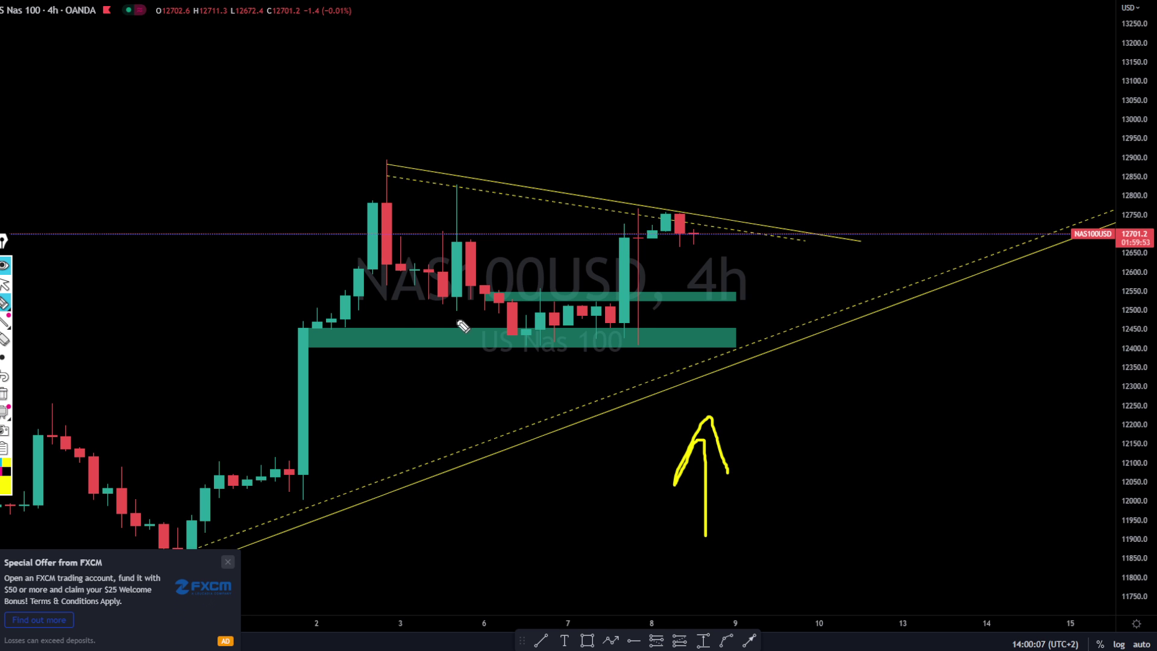
{"action": "mouse_move", "coordinate": [385, 175]}
{"action": "left_mouse_down"}
{"action": "mouse_move", "coordinate": [369, 184]}
{"action": "mouse_move", "coordinate": [378, 151]}
{"action": "left_mouse_up"}
{"action": "left_click_drag", "start_coordinate": [480, 181], "coordinate": [403, 187]}
{"action": "left_click_drag", "start_coordinate": [396, 150], "coordinate": [383, 145]}
{"action": "mouse_move", "coordinate": [645, 192]}
{"action": "left_mouse_down"}
{"action": "mouse_move", "coordinate": [611, 192]}
{"action": "mouse_move", "coordinate": [620, 203]}
{"action": "left_mouse_up"}
{"action": "left_click_drag", "start_coordinate": [380, 172], "coordinate": [977, 260]}
{"action": "mouse_move", "coordinate": [418, 192]}
{"action": "left_mouse_down"}
{"action": "mouse_move", "coordinate": [362, 192]}
{"action": "mouse_move", "coordinate": [860, 254]}
{"action": "left_mouse_up"}
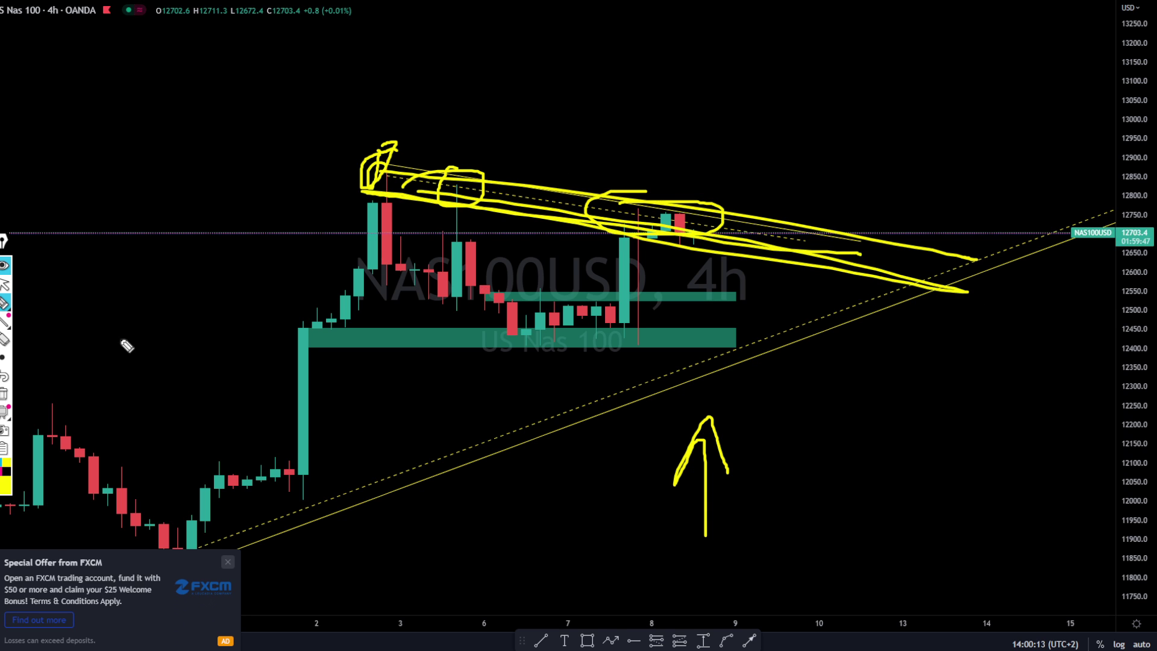
{"action": "left_click", "coordinate": [4, 394]}
Step: Sketch price pulling back to the lower zone near the rising trend line and rallying to about 13250, erasing the sketch
{"action": "left_click_drag", "start_coordinate": [695, 220], "coordinate": [727, 343]}
{"action": "left_click_drag", "start_coordinate": [602, 333], "coordinate": [847, 338]}
{"action": "mouse_move", "coordinate": [761, 321]}
{"action": "left_mouse_down"}
{"action": "mouse_move", "coordinate": [754, 343]}
{"action": "mouse_move", "coordinate": [777, 328]}
{"action": "mouse_move", "coordinate": [882, 26]}
{"action": "left_mouse_up"}
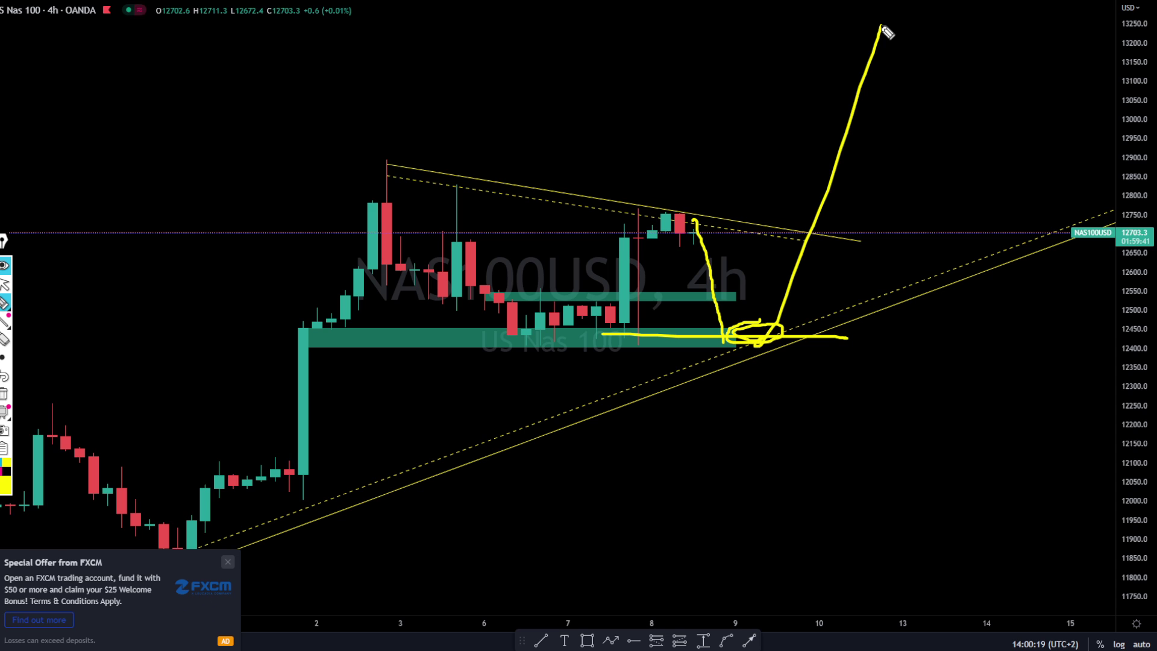
{"action": "left_click", "coordinate": [3, 395]}
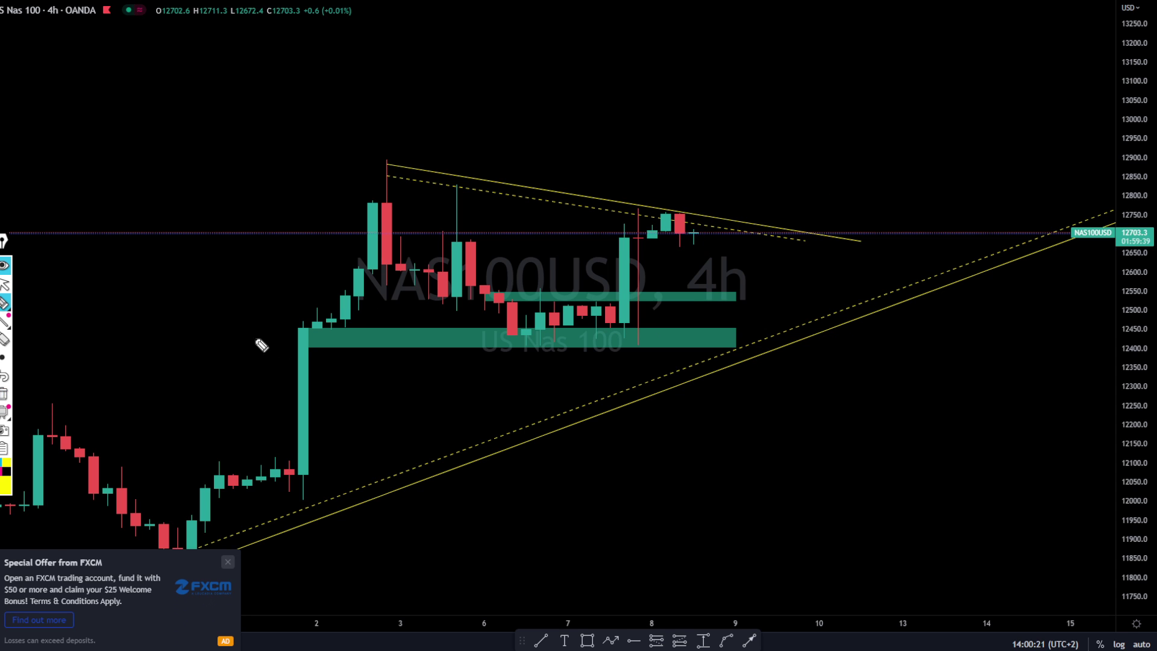
Step: Sketch price moving up from the latest candle past the falling trend line, erasing the sketch
{"action": "mouse_move", "coordinate": [718, 225]}
{"action": "left_mouse_down"}
{"action": "mouse_move", "coordinate": [816, 110]}
{"action": "mouse_move", "coordinate": [814, 97]}
{"action": "mouse_move", "coordinate": [842, 149]}
{"action": "left_mouse_up"}
{"action": "left_click", "coordinate": [3, 357]}
{"action": "left_click", "coordinate": [4, 394]}
Step: Delete both the solid and the dashed falling trend lines above the recent candles
{"action": "left_click", "coordinate": [5, 283]}
{"action": "left_click", "coordinate": [444, 173]}
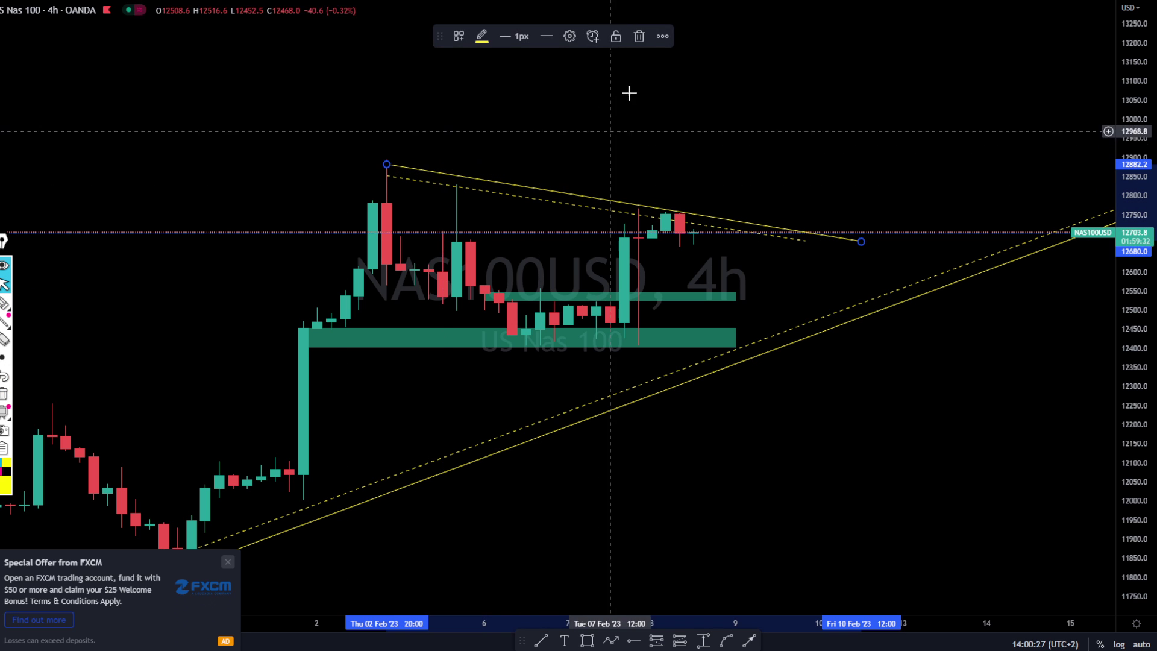
{"action": "key", "text": "Delete"}
{"action": "left_click", "coordinate": [537, 199]}
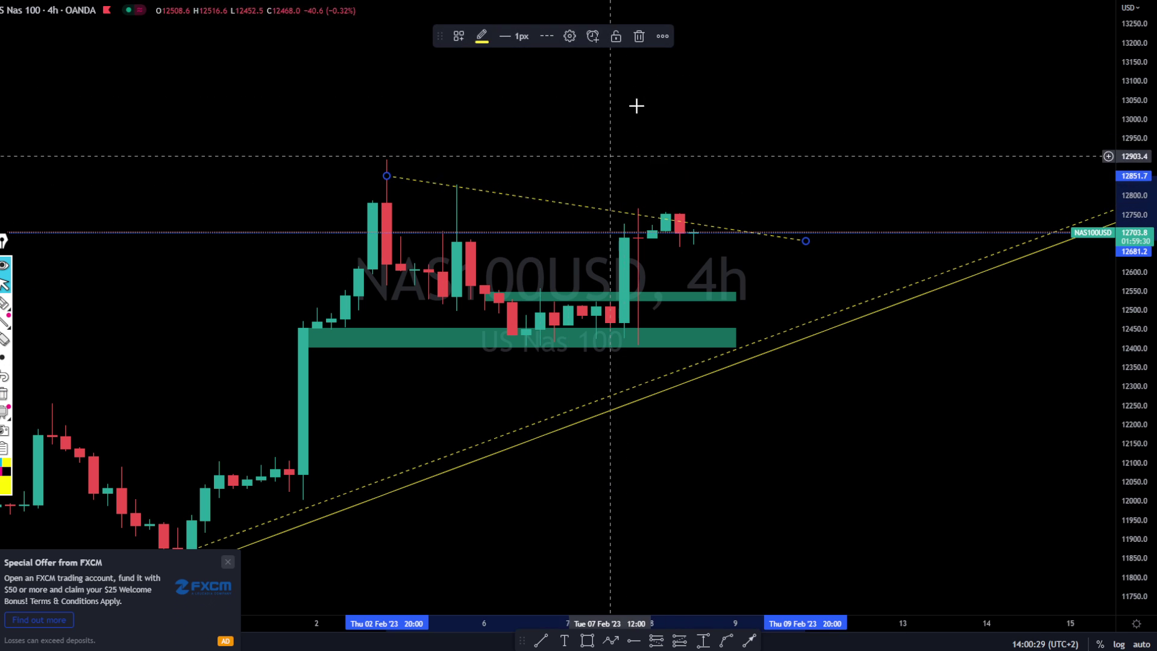
{"action": "key", "text": "Delete"}
Step: Sketch a horizontal resistance line across the recent highs around 12800, erasing the sketch
{"action": "mouse_move", "coordinate": [5, 303]}
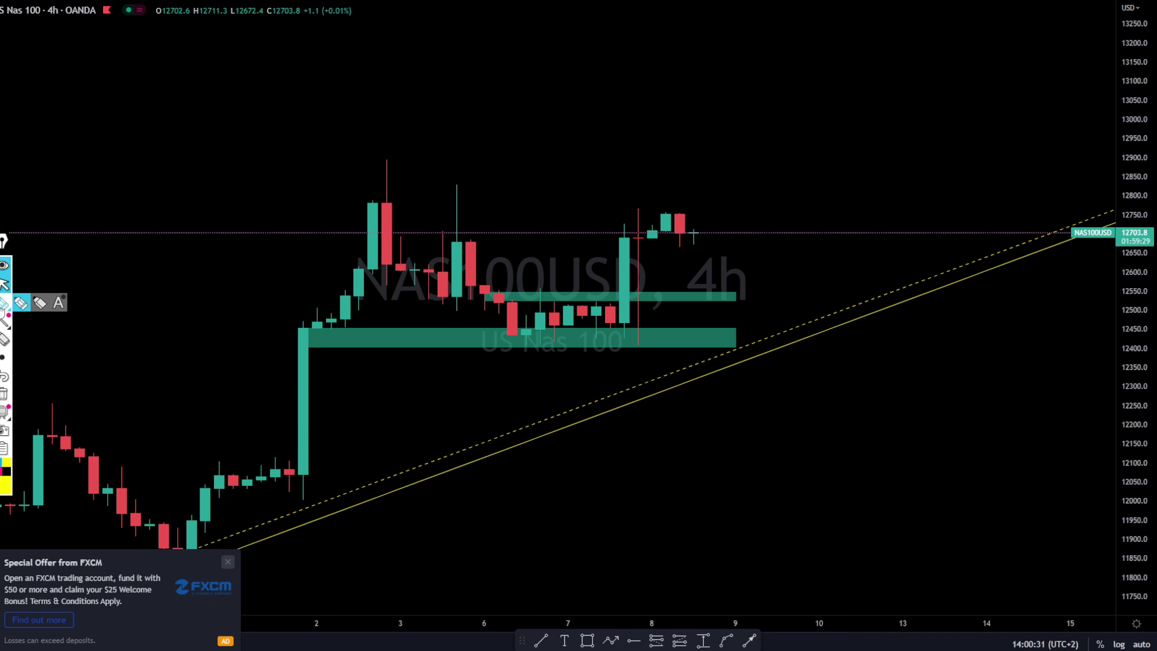
{"action": "left_click_drag", "start_coordinate": [373, 201], "coordinate": [744, 192]}
{"action": "left_click", "coordinate": [3, 395]}
Step: Draw a rectangular resistance zone from the 2 February peak past 9 February, spanning about 12760 to 12805
{"action": "left_click", "coordinate": [4, 284]}
{"action": "left_click", "coordinate": [587, 640]}
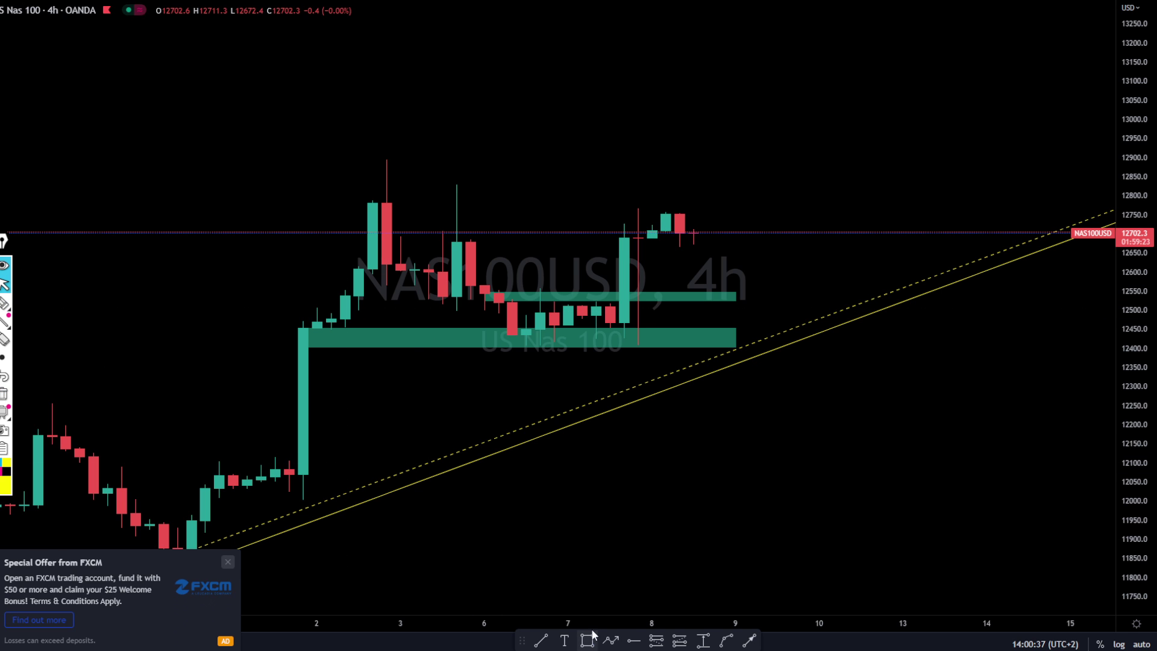
{"action": "left_click", "coordinate": [358, 202]}
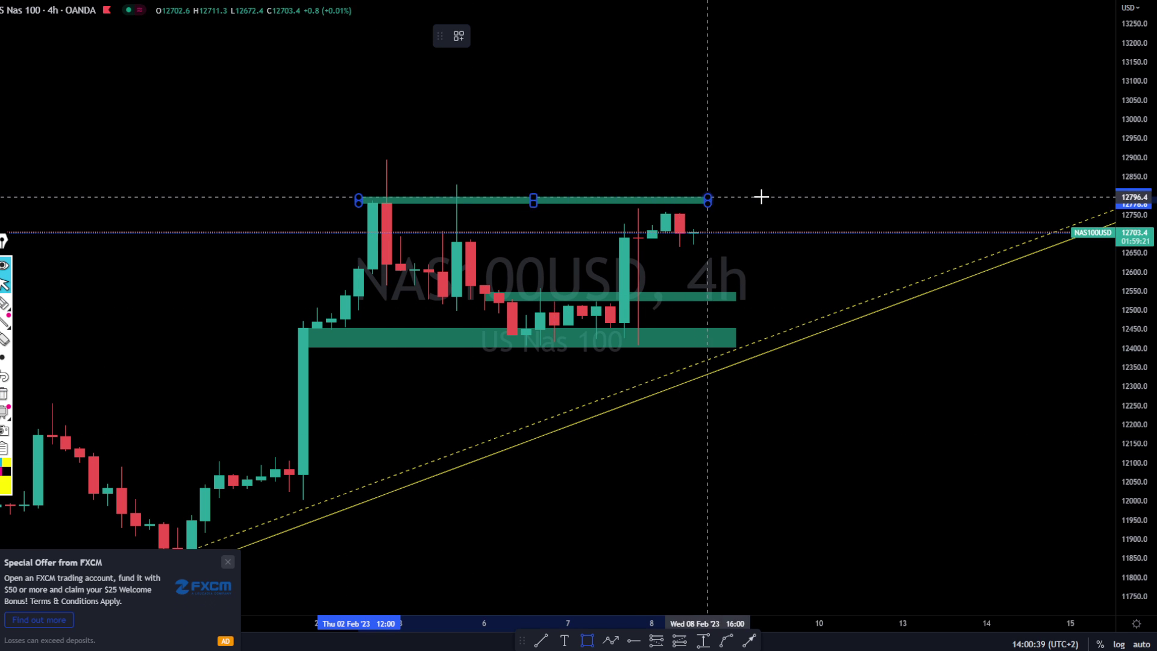
{"action": "left_click", "coordinate": [791, 187]}
{"action": "left_click_drag", "start_coordinate": [777, 203], "coordinate": [777, 210]}
{"action": "left_click", "coordinate": [806, 264]}
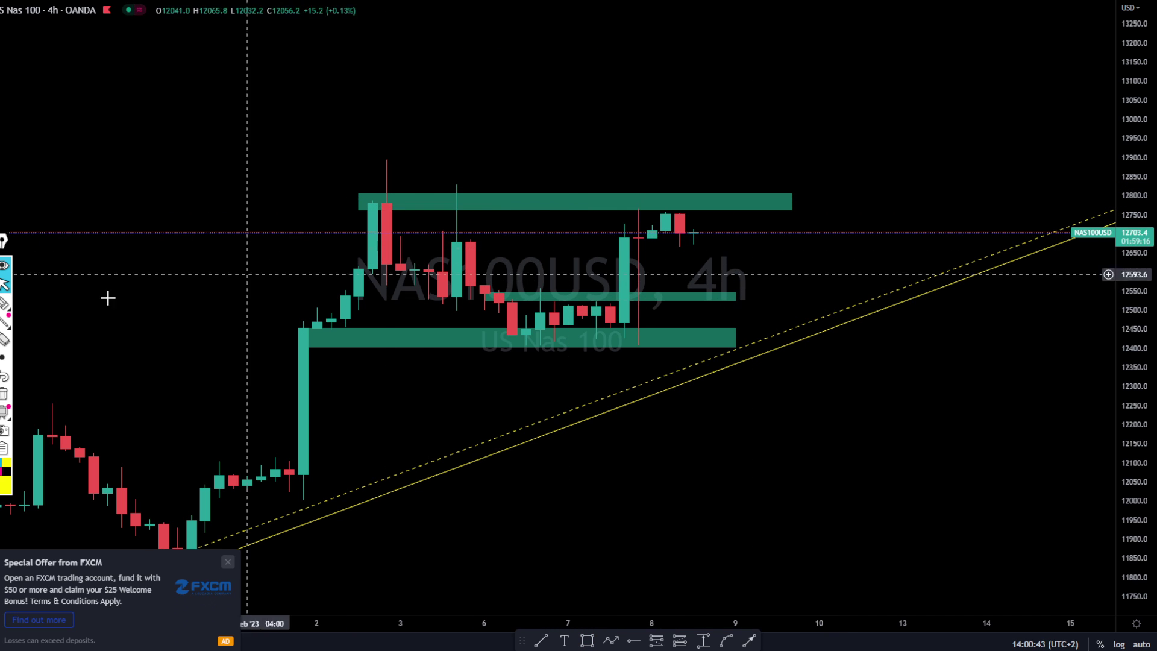
Step: Trace a falling line from the 2 February high across the recent highs down to the rising trend line, erasing the sketch
{"action": "left_click", "coordinate": [4, 303]}
{"action": "left_click", "coordinate": [20, 302]}
{"action": "left_click_drag", "start_coordinate": [380, 171], "coordinate": [975, 255]}
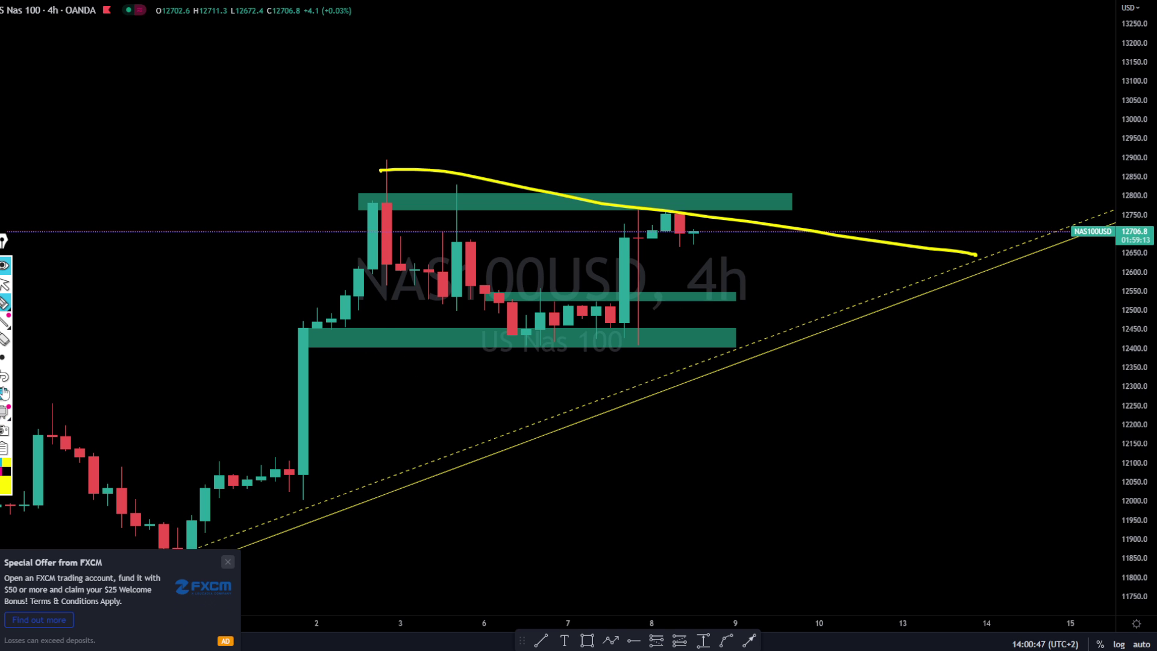
{"action": "left_click", "coordinate": [4, 394]}
Step: Sketch a breakout and pullback above the upper zone, plus a drop to the rising trend line and rally to about 13200, erasing both
{"action": "mouse_move", "coordinate": [372, 194]}
{"action": "left_mouse_down"}
{"action": "mouse_move", "coordinate": [783, 198]}
{"action": "mouse_move", "coordinate": [698, 200]}
{"action": "mouse_move", "coordinate": [716, 149]}
{"action": "mouse_move", "coordinate": [761, 97]}
{"action": "mouse_move", "coordinate": [748, 174]}
{"action": "mouse_move", "coordinate": [789, 162]}
{"action": "left_mouse_up"}
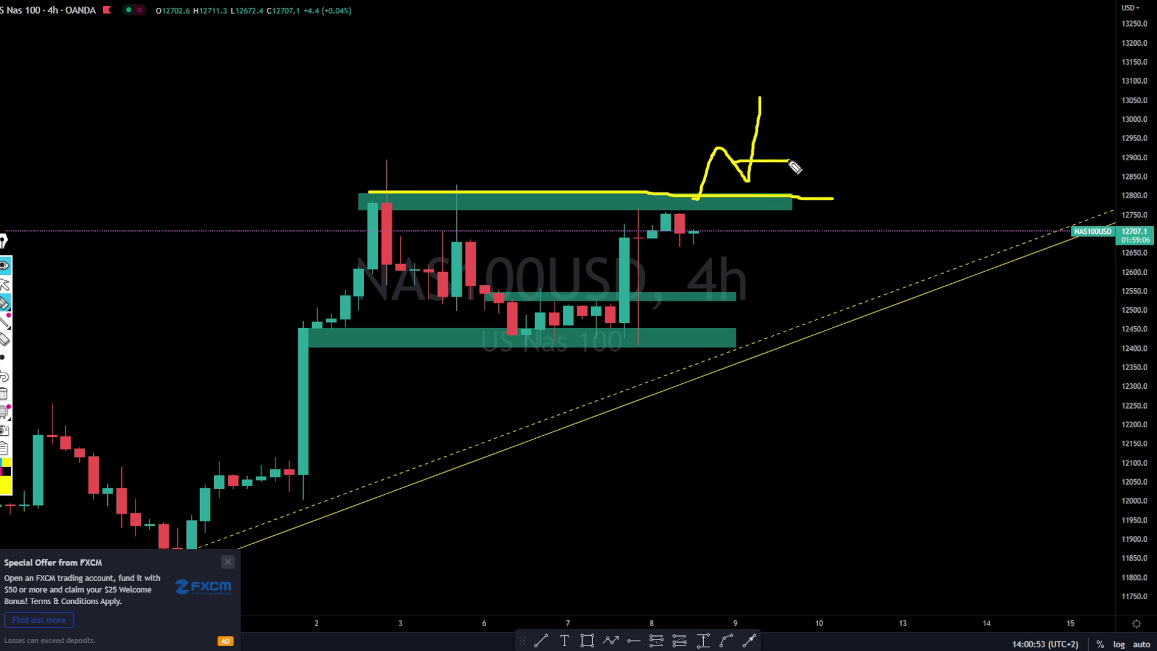
{"action": "mouse_move", "coordinate": [691, 243]}
{"action": "left_mouse_down"}
{"action": "mouse_move", "coordinate": [806, 335]}
{"action": "mouse_move", "coordinate": [799, 320]}
{"action": "mouse_move", "coordinate": [793, 338]}
{"action": "left_mouse_up"}
{"action": "left_click_drag", "start_coordinate": [674, 346], "coordinate": [874, 322]}
{"action": "mouse_move", "coordinate": [753, 324]}
{"action": "left_mouse_down"}
{"action": "mouse_move", "coordinate": [931, 83]}
{"action": "mouse_move", "coordinate": [927, 64]}
{"action": "mouse_move", "coordinate": [886, 85]}
{"action": "mouse_move", "coordinate": [935, 127]}
{"action": "left_mouse_up"}
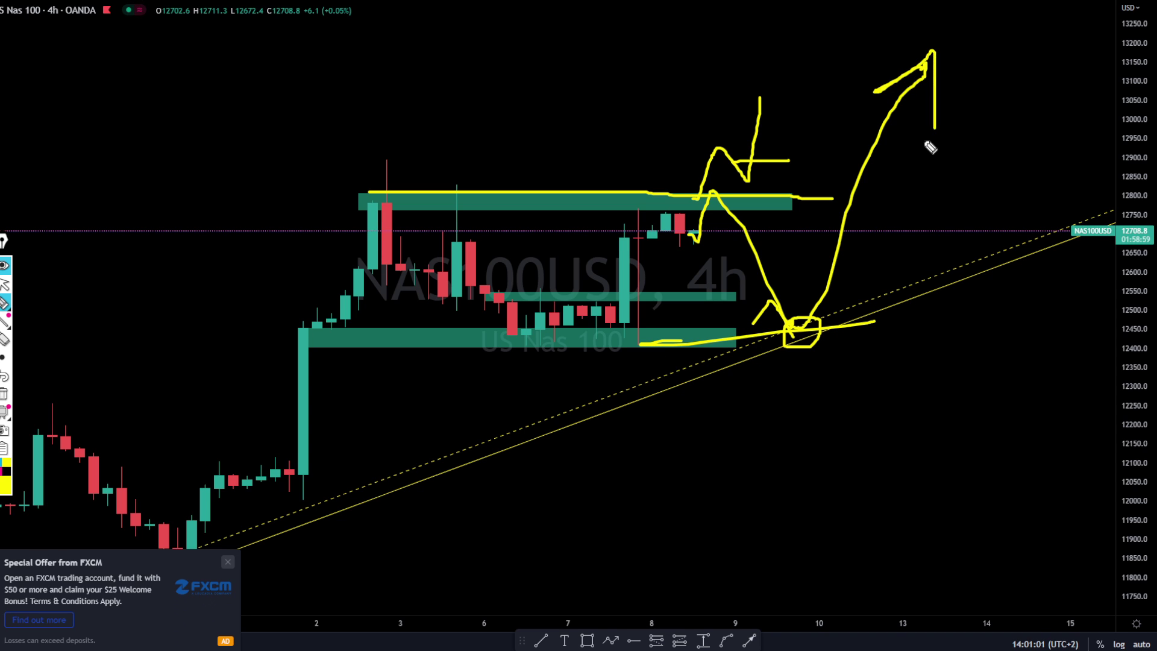
{"action": "left_click", "coordinate": [4, 395]}
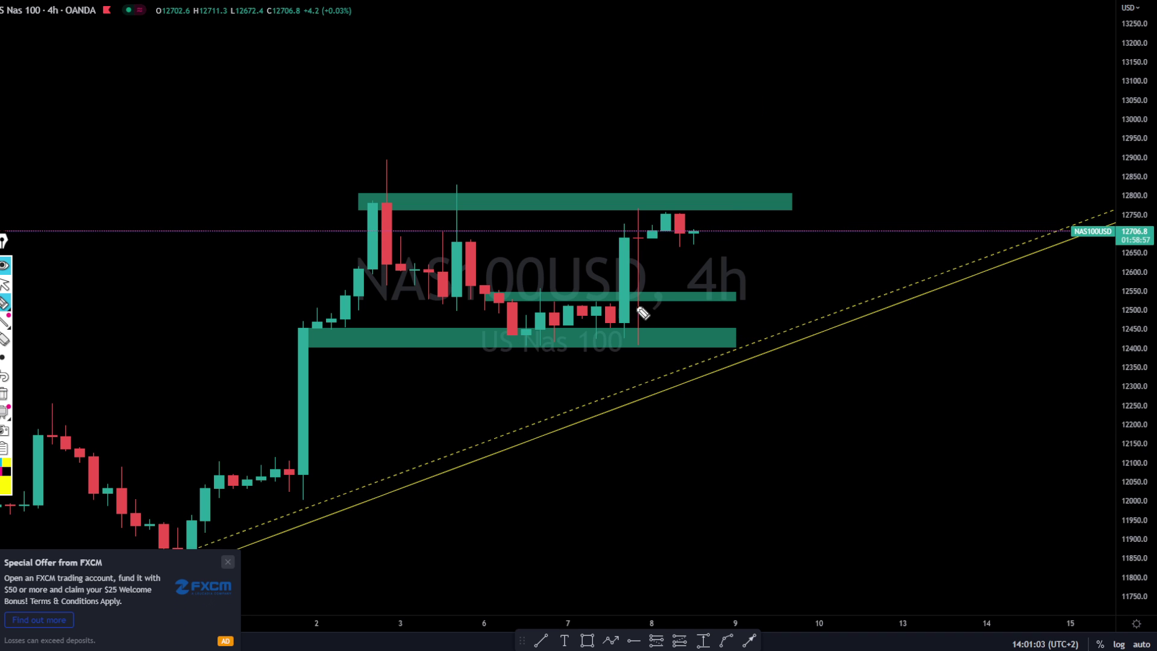
Step: Sketch price breaking below the rising trend line, pulling back and falling to about 11930, with a horizontal line near 12350, erasing the sketches
{"action": "mouse_move", "coordinate": [680, 237]}
{"action": "left_mouse_down"}
{"action": "mouse_move", "coordinate": [775, 350]}
{"action": "mouse_move", "coordinate": [786, 329]}
{"action": "left_mouse_up"}
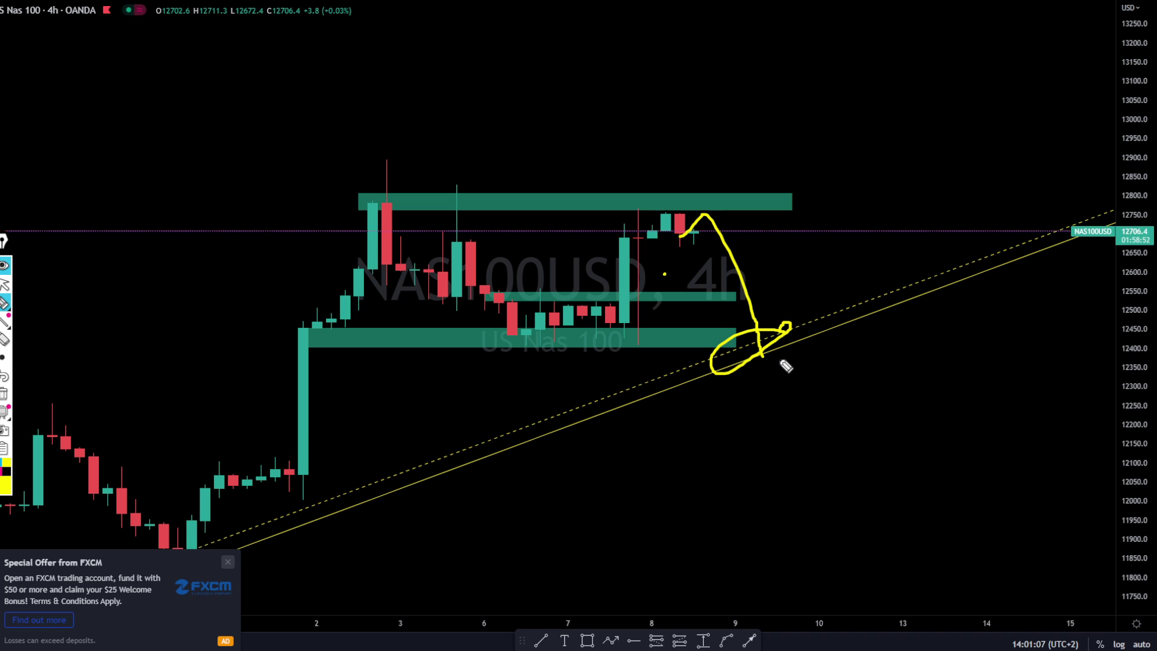
{"action": "left_click_drag", "start_coordinate": [761, 358], "coordinate": [878, 515]}
{"action": "left_click_drag", "start_coordinate": [733, 366], "coordinate": [910, 370]}
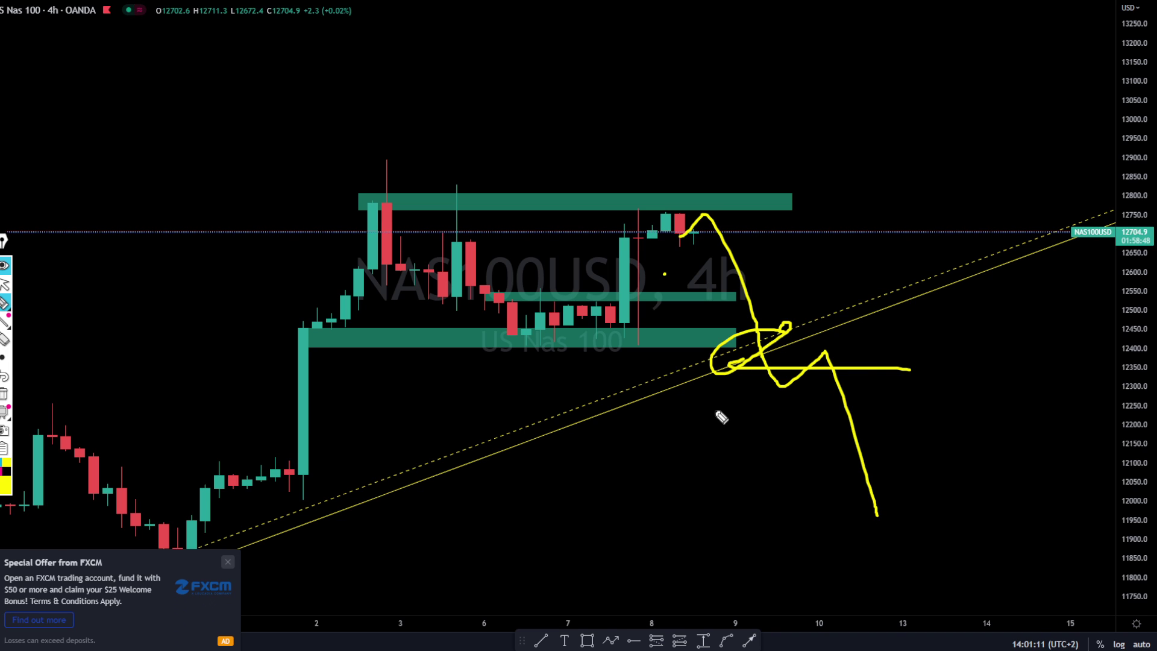
{"action": "left_click", "coordinate": [3, 395]}
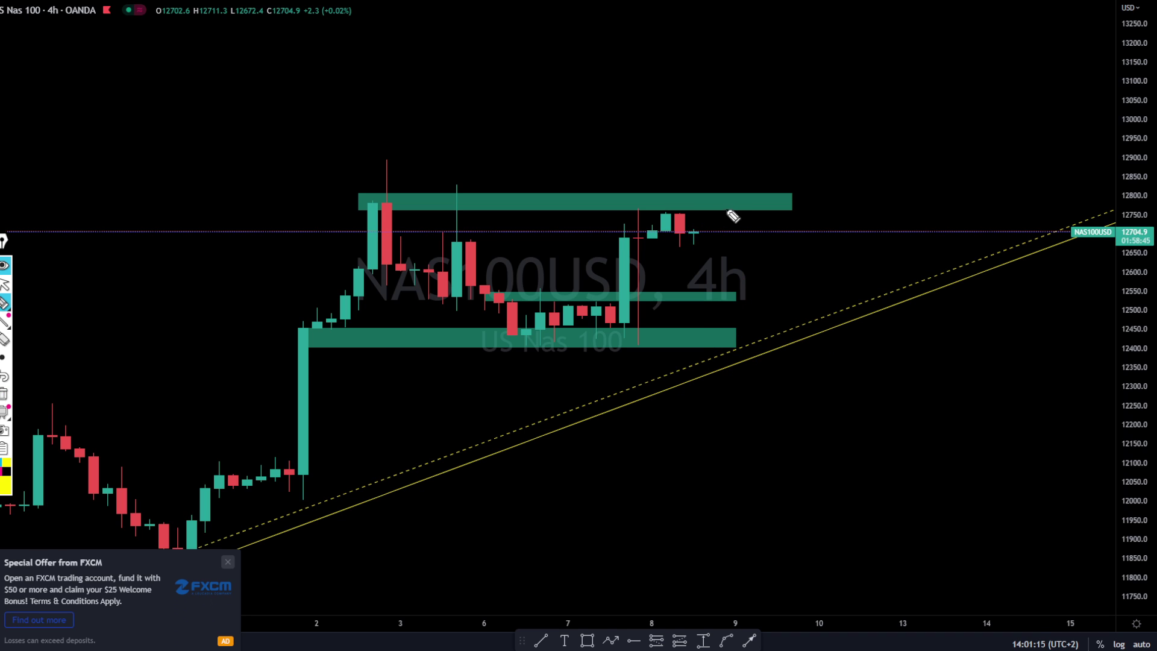
Step: Mark the large bullish candle before 8 February with a vertical line and a pointing arrow, erasing the markings and leaving pen mode
{"action": "left_click_drag", "start_coordinate": [626, 335], "coordinate": [630, 259]}
{"action": "mouse_move", "coordinate": [755, 252]}
{"action": "left_mouse_down"}
{"action": "mouse_move", "coordinate": [666, 271]}
{"action": "mouse_move", "coordinate": [683, 247]}
{"action": "mouse_move", "coordinate": [695, 283]}
{"action": "left_mouse_up"}
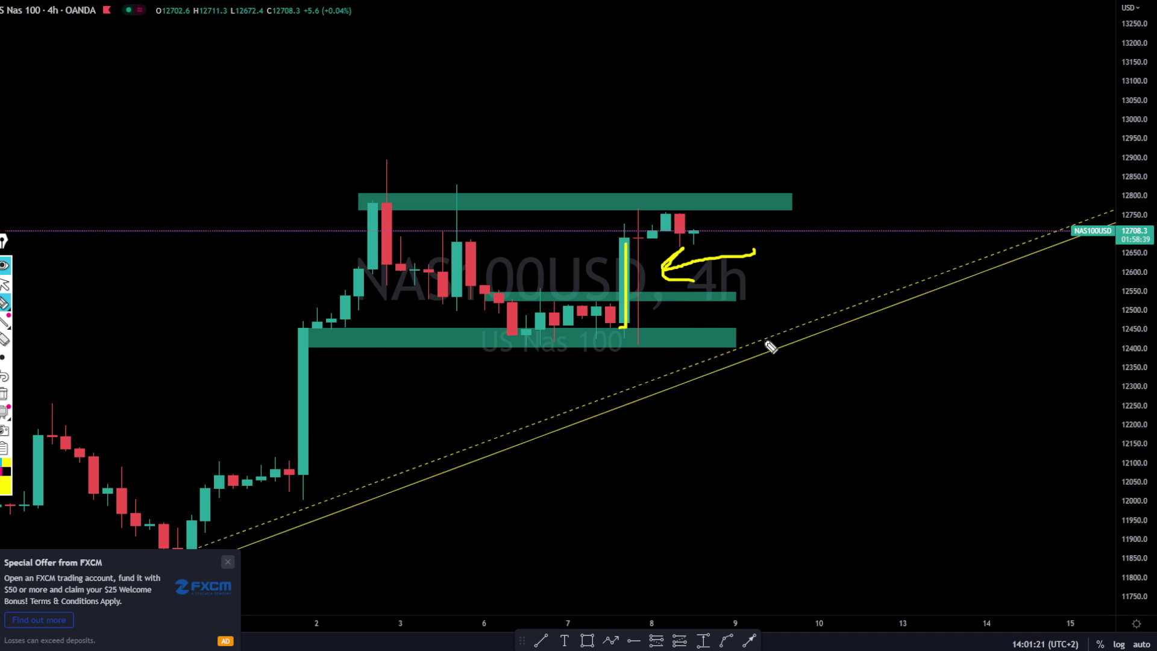
{"action": "left_click", "coordinate": [4, 394]}
{"action": "left_click", "coordinate": [6, 284]}
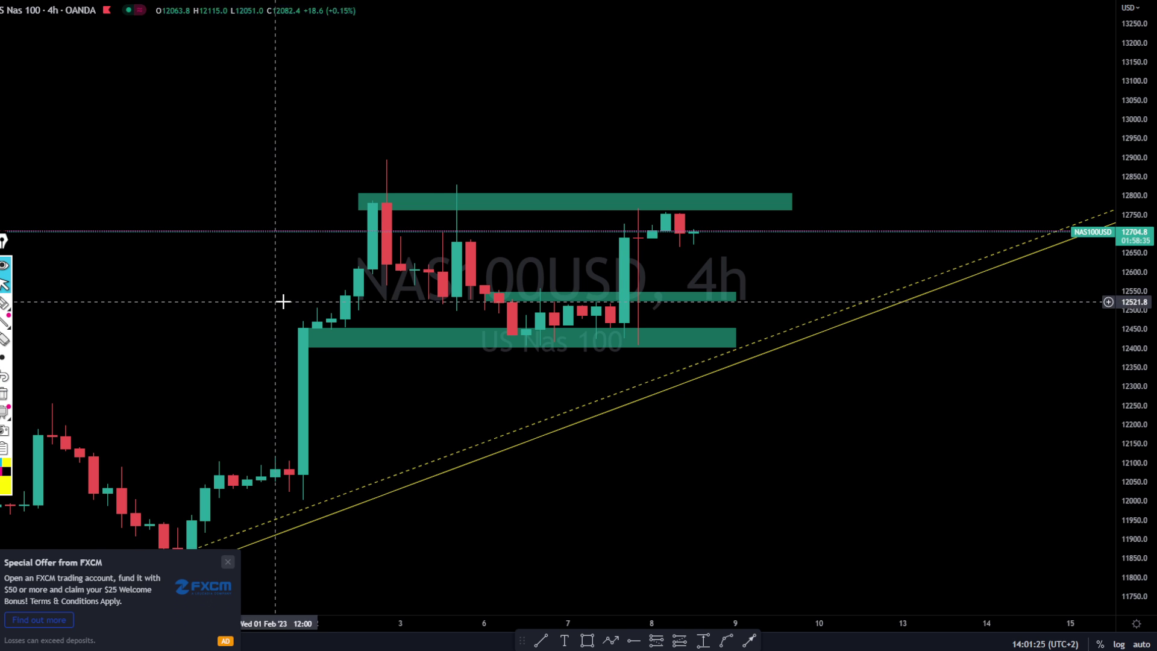
{"action": "scroll", "coordinate": [287, 338], "scroll_direction": "down", "scroll_amount": 3}
{"action": "left_click_drag", "start_coordinate": [471, 281], "coordinate": [742, 290]}
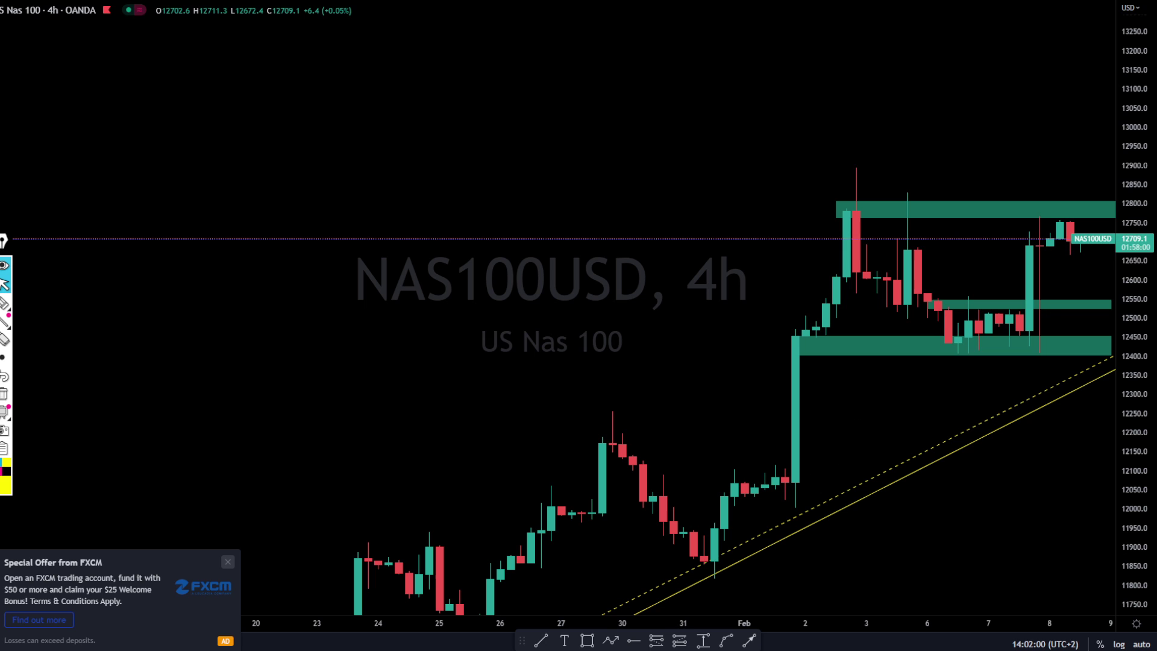
{"action": "left_click_drag", "start_coordinate": [551, 338], "coordinate": [441, 304]}
{"action": "left_click_drag", "start_coordinate": [1129, 151], "coordinate": [1118, 301]}
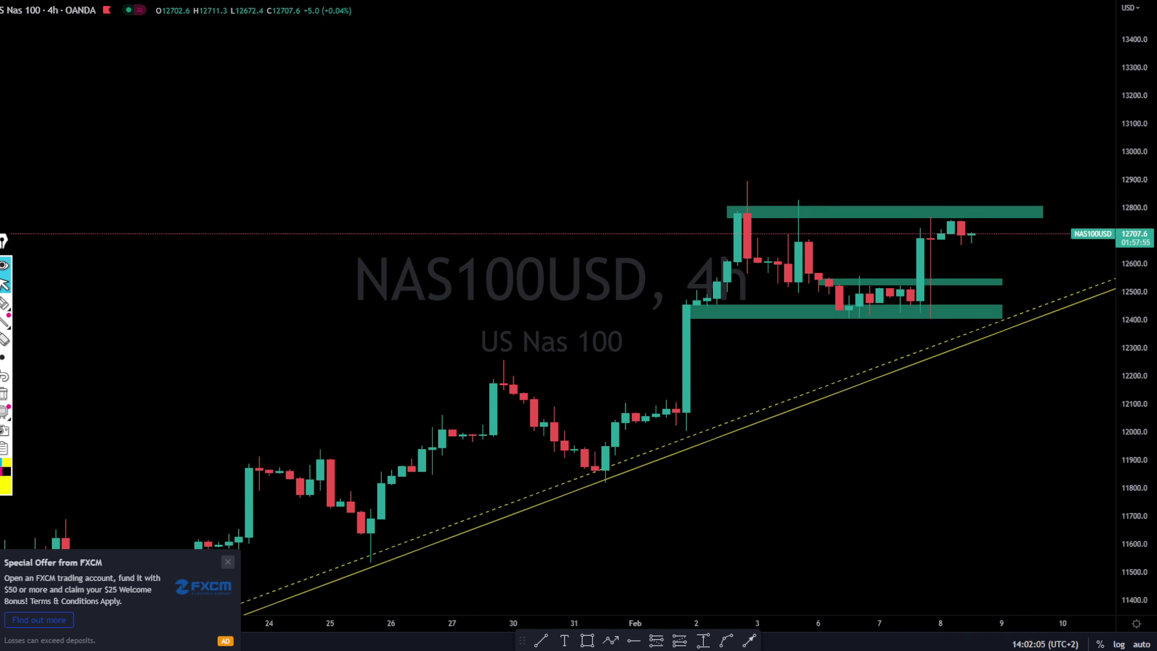